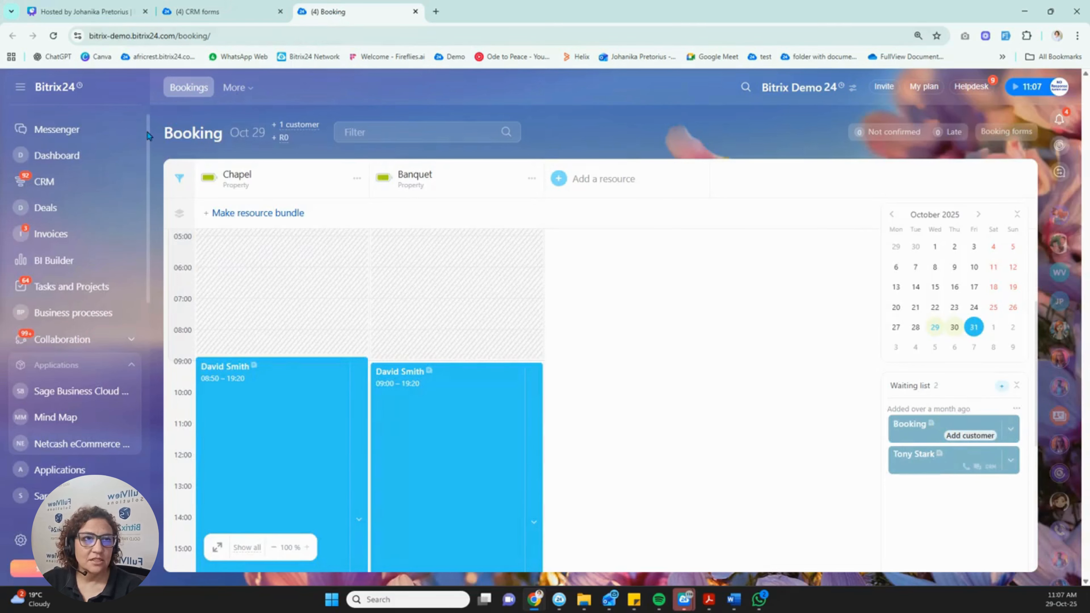
Switch to the browser tab showing the six demo CRM forms.
click(212, 13)
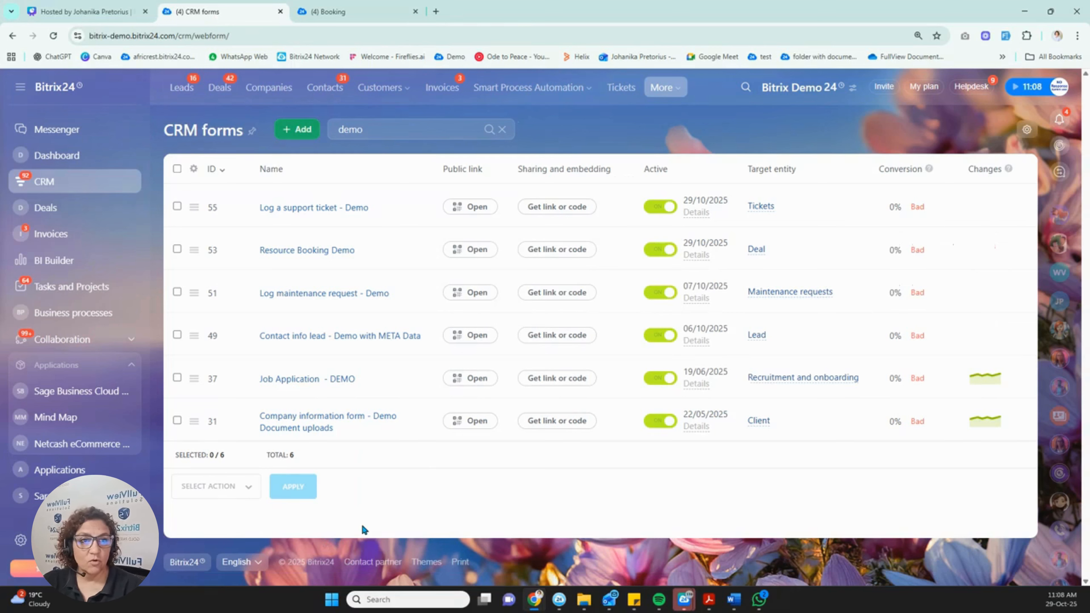
Open 'Contact info lead - Demo with META Data' in the editor and scroll through its four Lead fields.
click(360, 339)
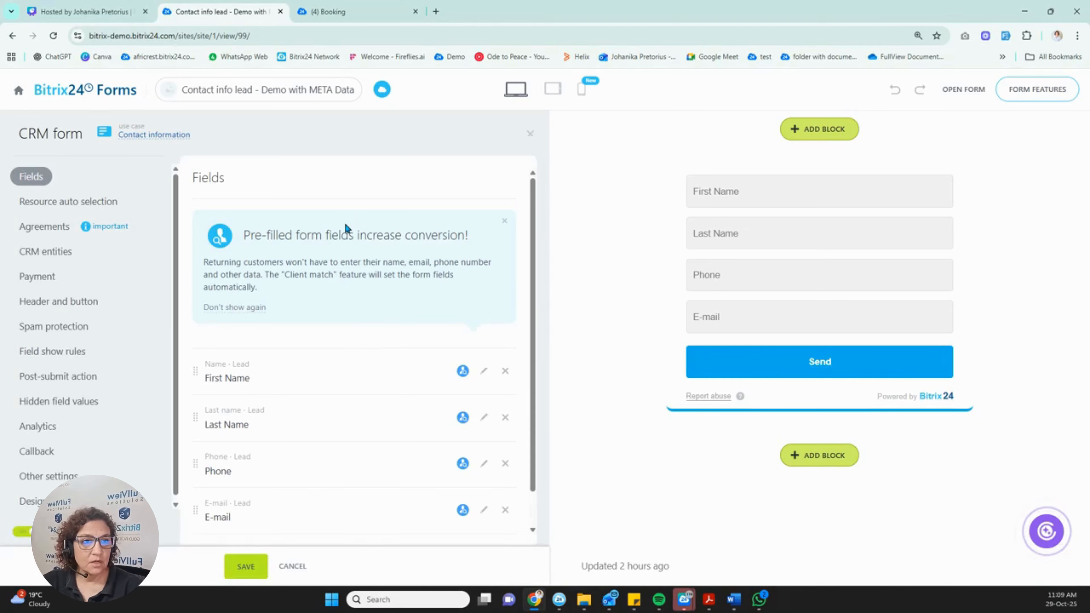
scroll(346, 228, down, 1)
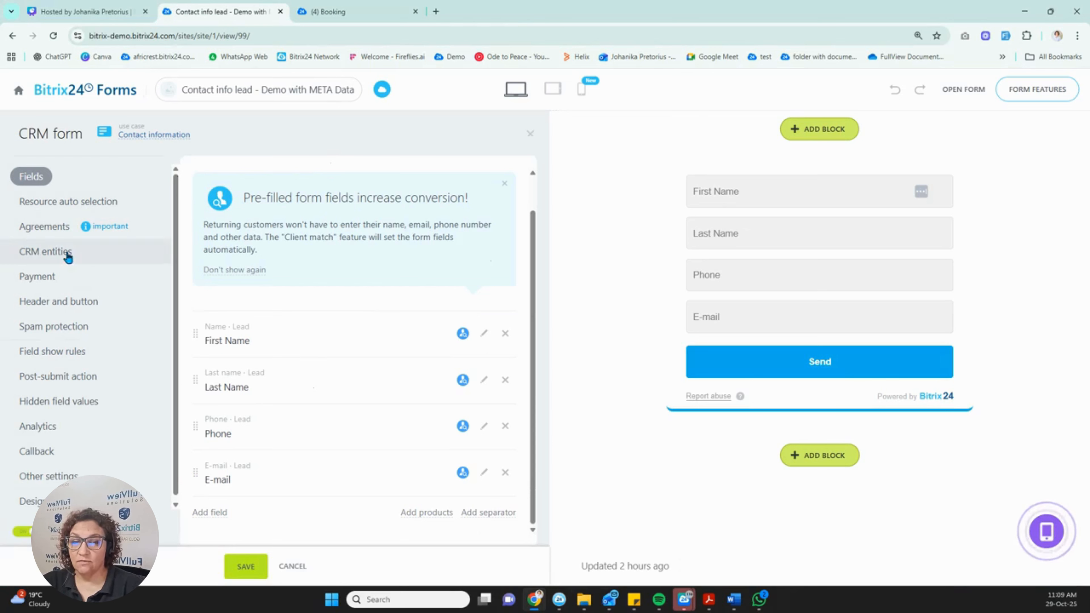
click(35, 255)
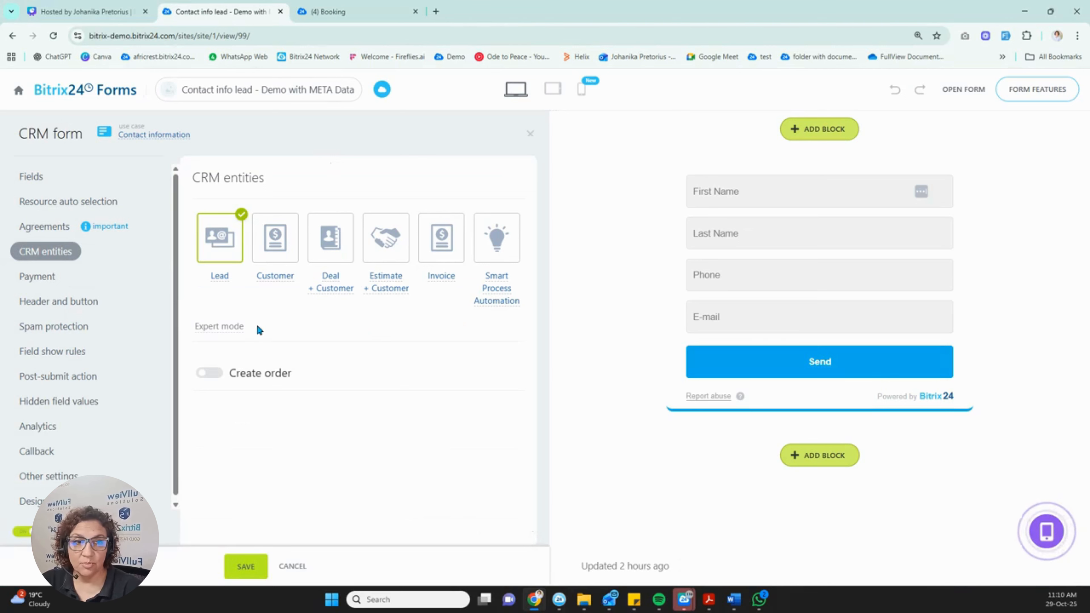
click(229, 326)
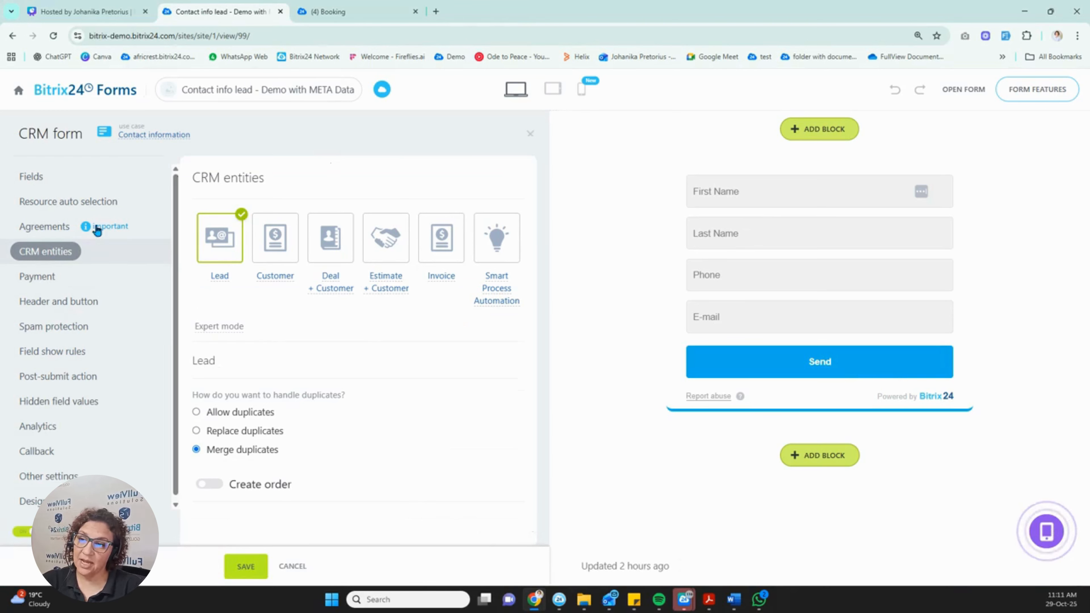
click(32, 180)
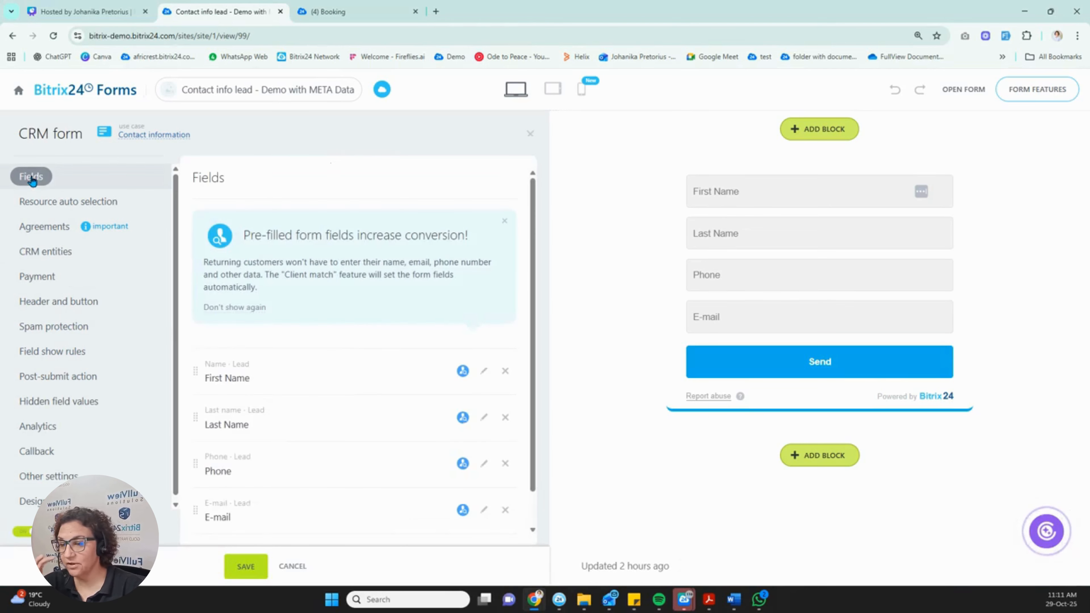
Add the Lead Name field to the form, then remove it again.
scroll(249, 427, down, 1)
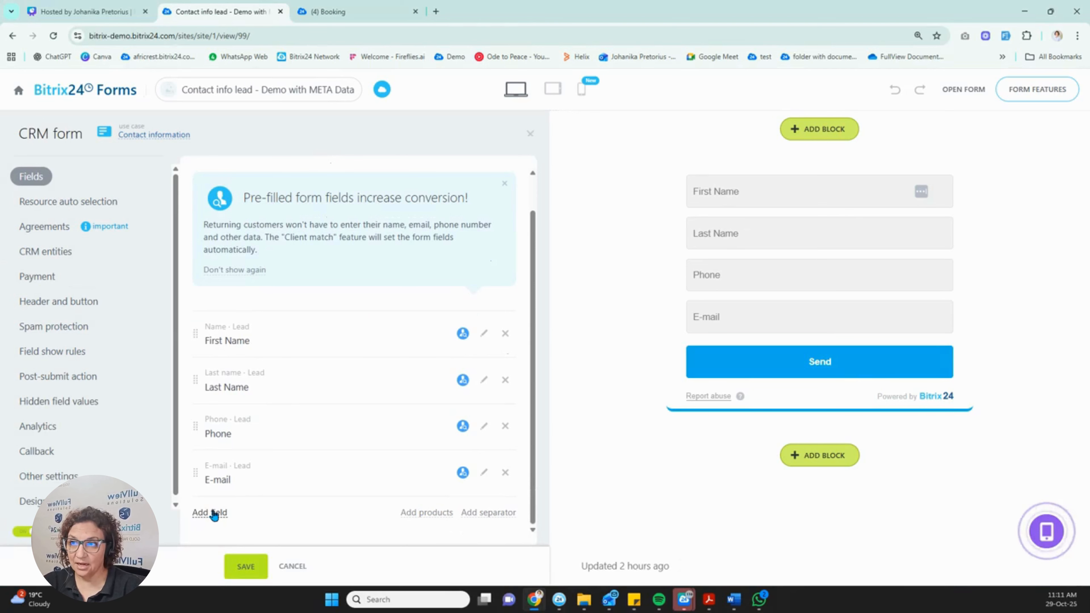
click(215, 514)
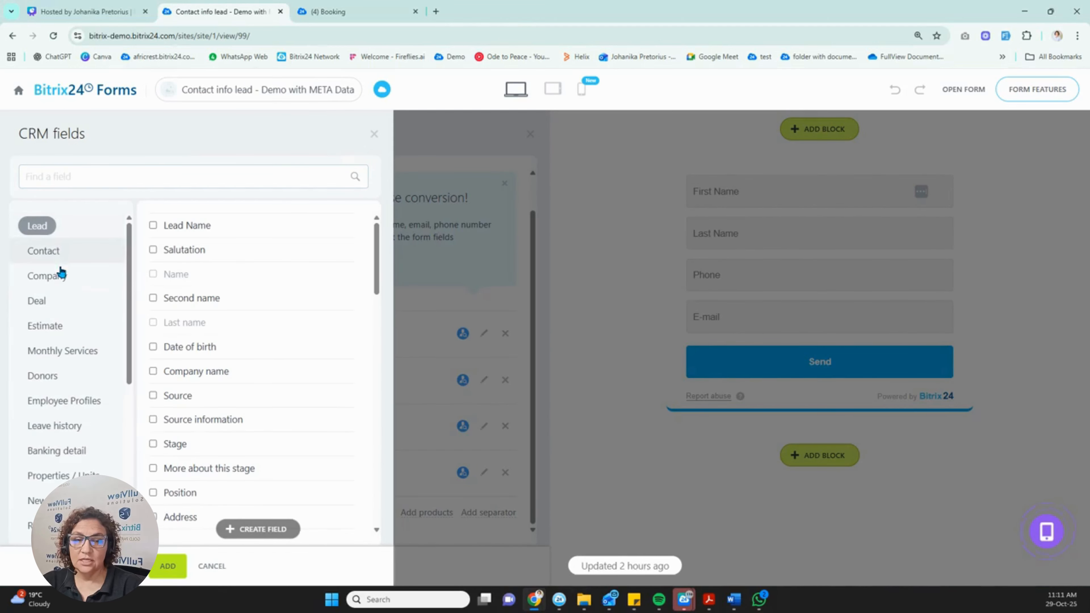
scroll(63, 331, down, 4)
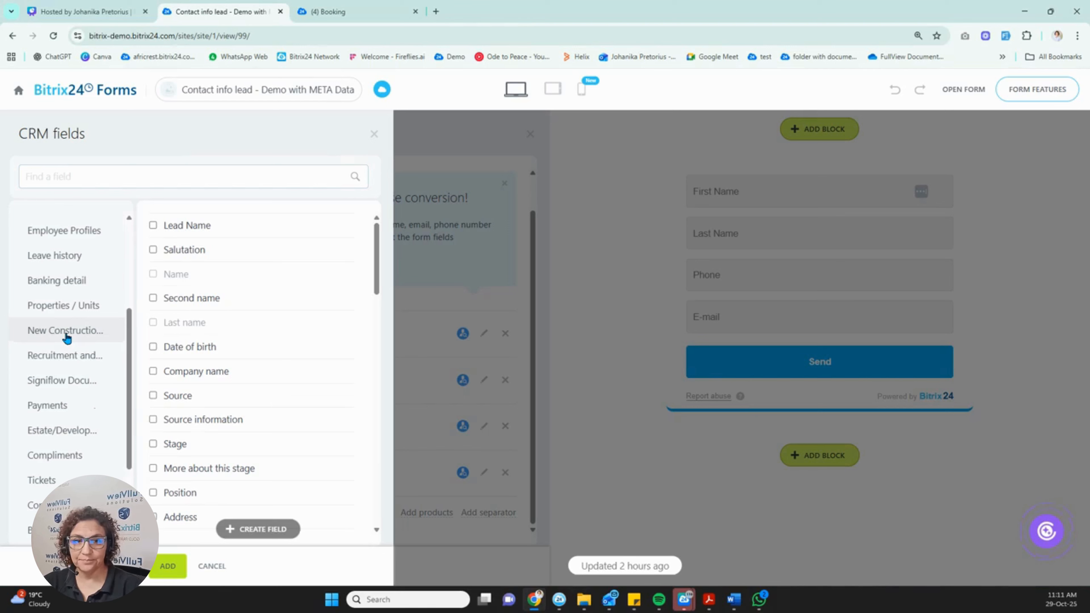
click(182, 227)
click(168, 566)
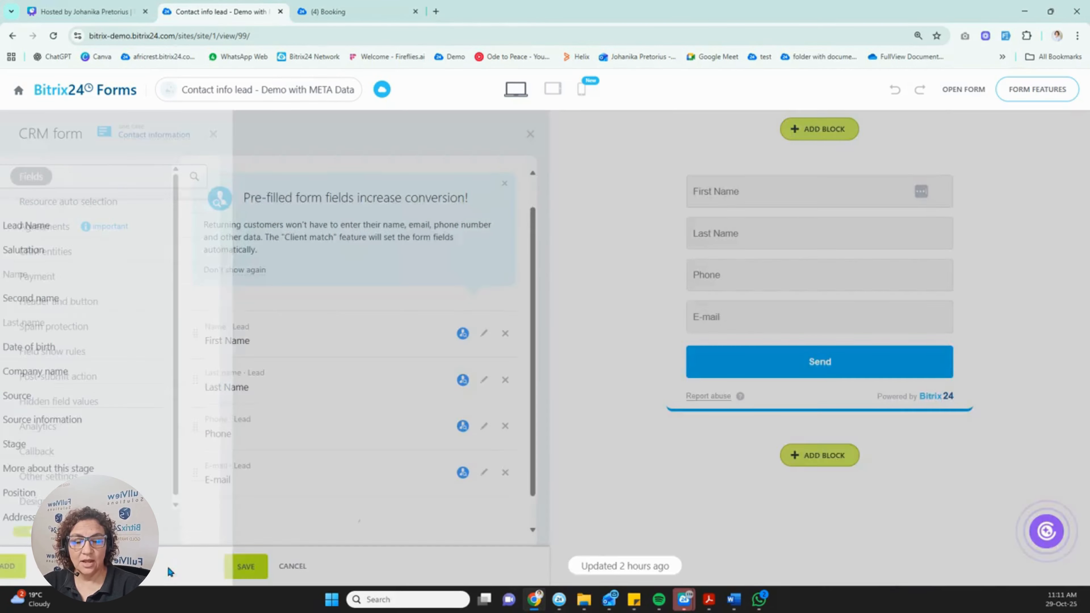
scroll(325, 475, down, 1)
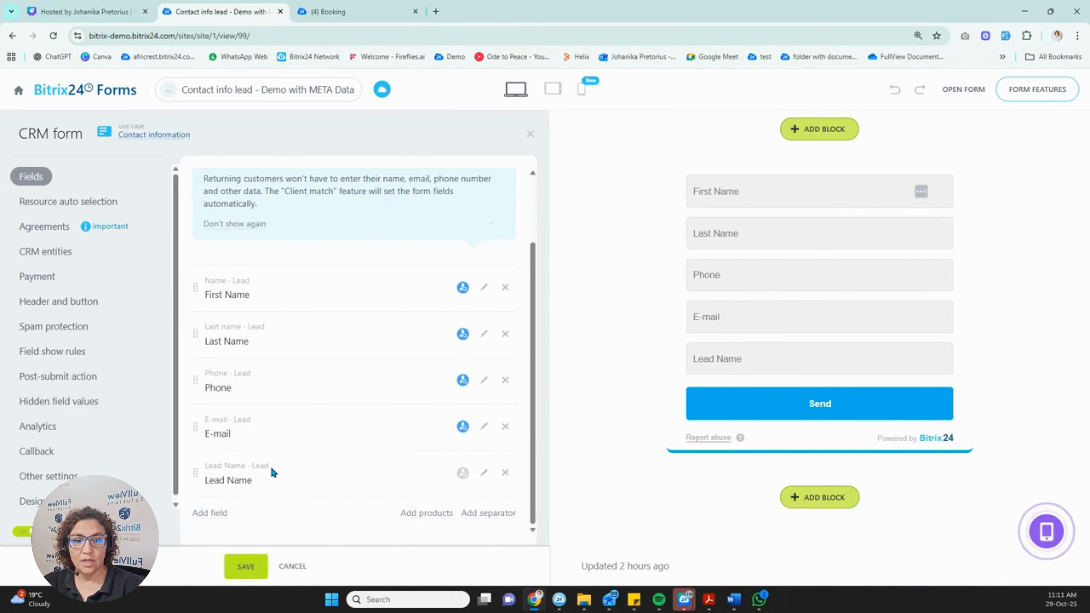
drag(271, 466, 195, 465)
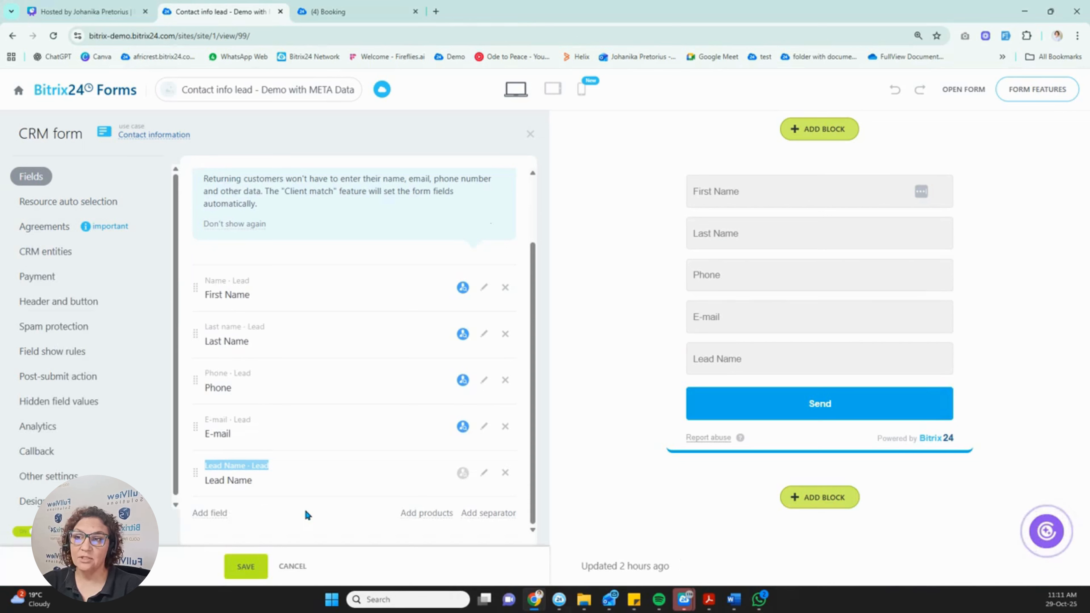
click(506, 474)
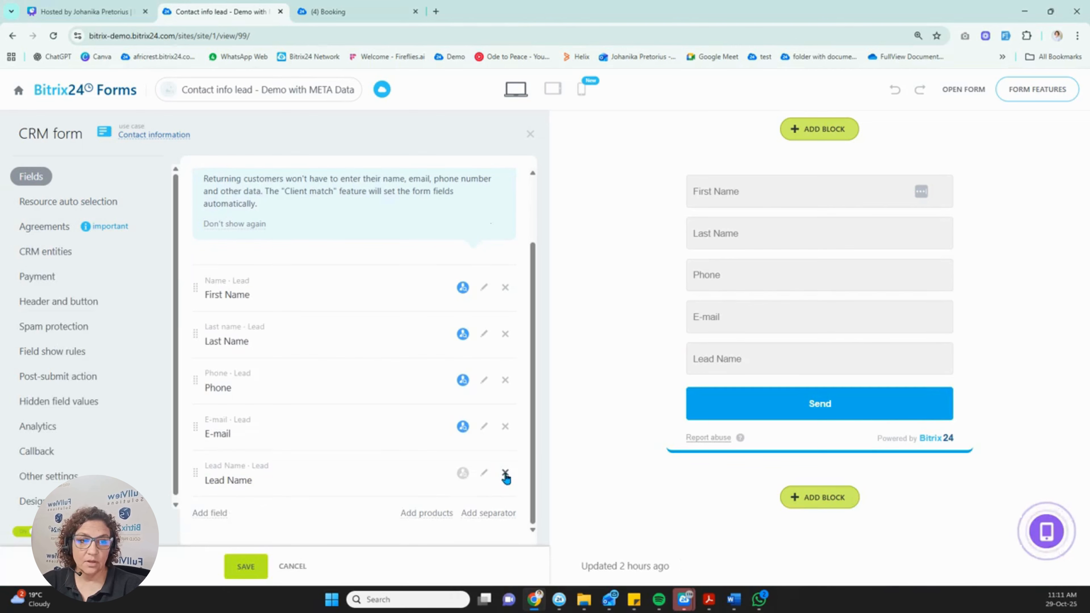
Add the Description field from the Compliments entity below E-mail.
click(210, 512)
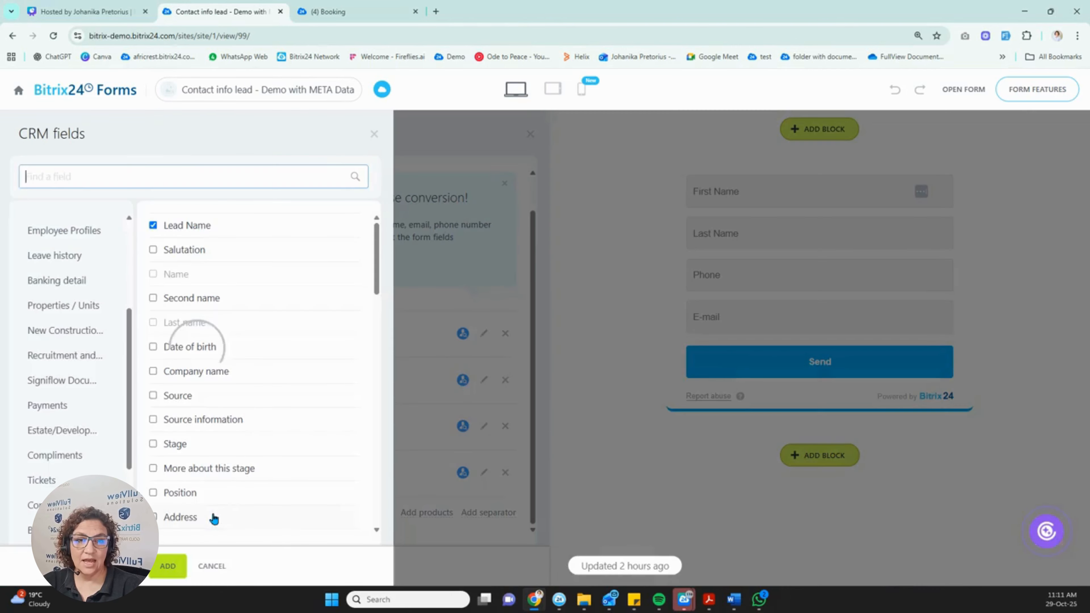
scroll(59, 421, down, 1)
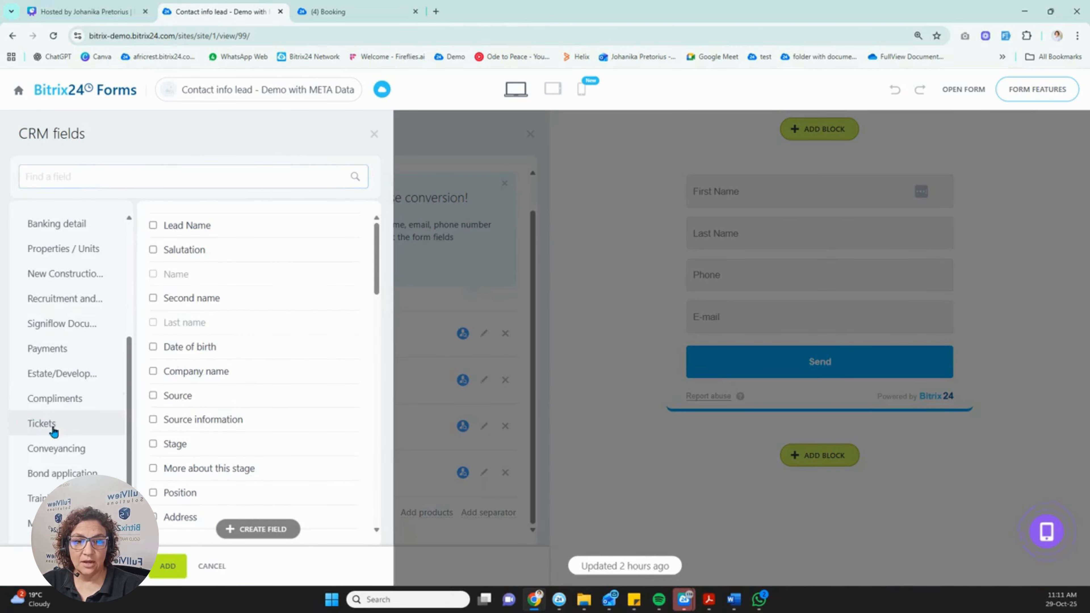
click(63, 398)
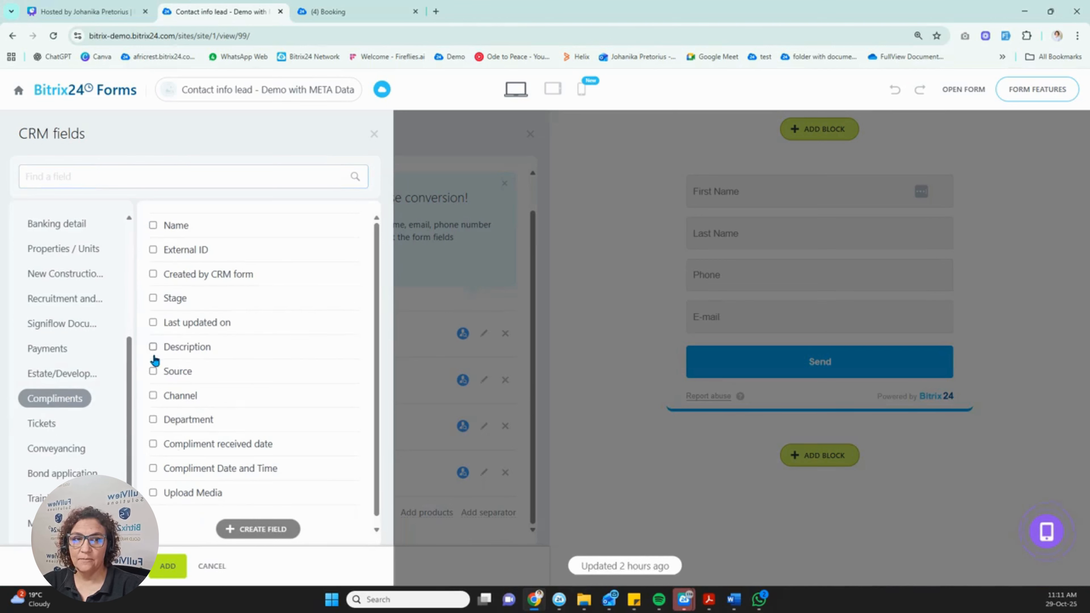
click(152, 346)
click(167, 563)
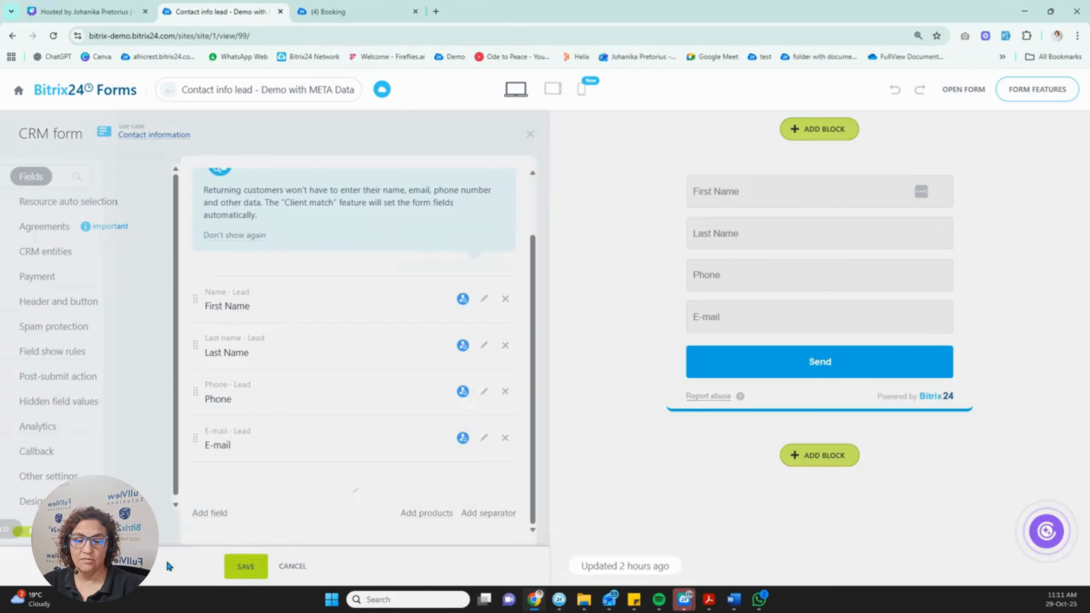
drag(300, 465, 252, 466)
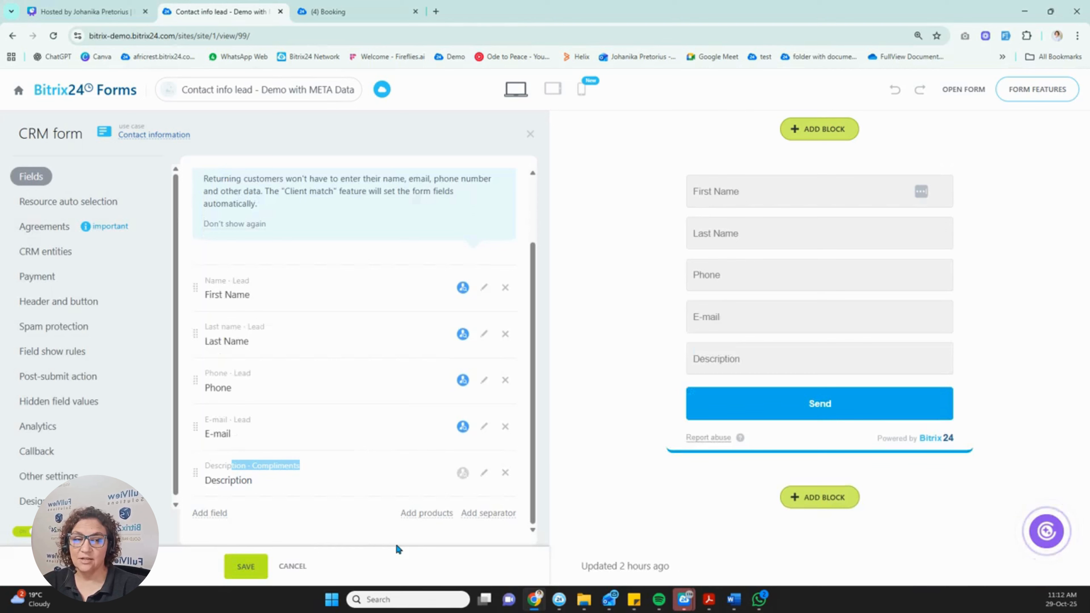
Save the form, dismiss the missing-fields notice, and bring up the header and button settings.
click(251, 566)
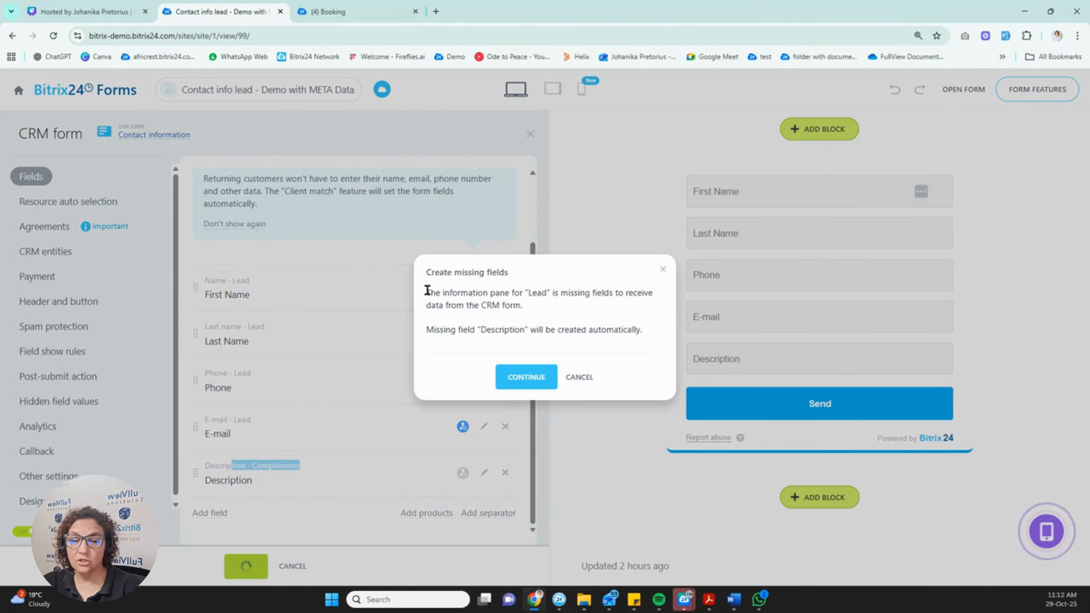
click(662, 272)
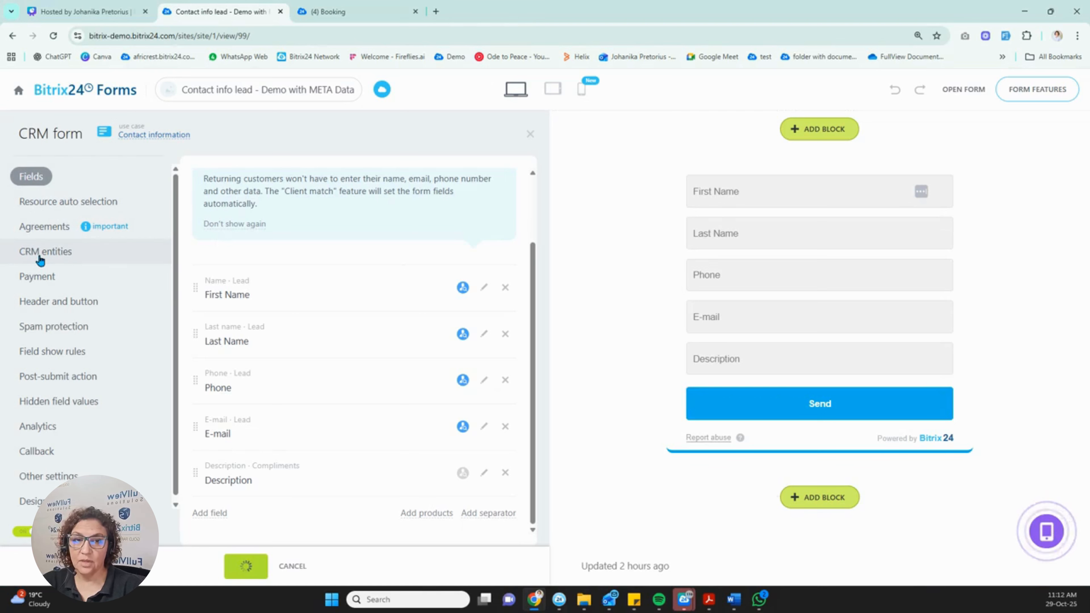
click(46, 305)
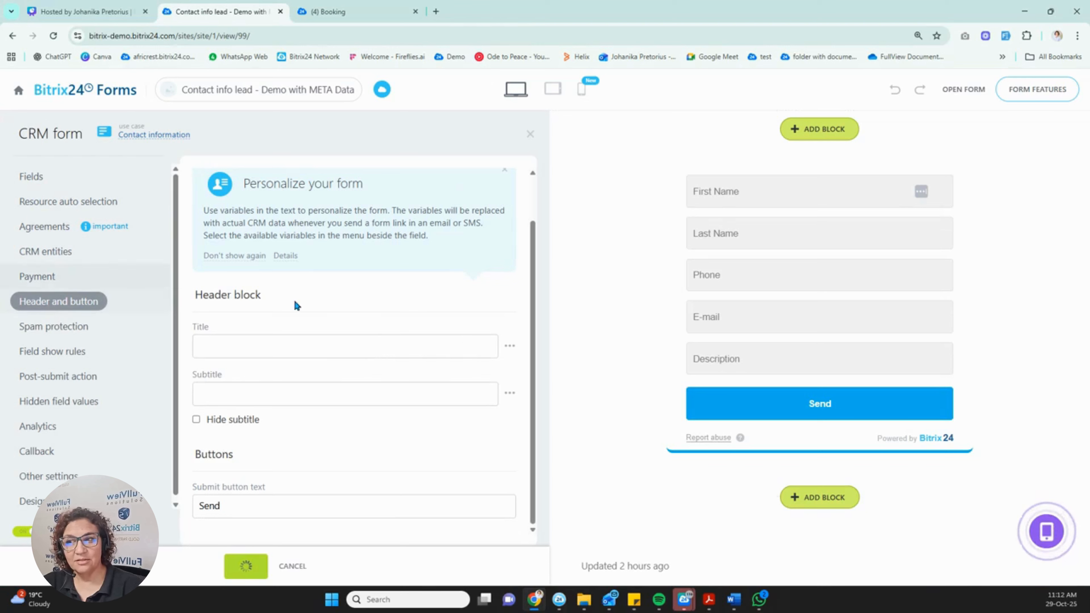
Title the form 'Test contact info' with the subtitle 'Please submit your info'.
click(237, 344)
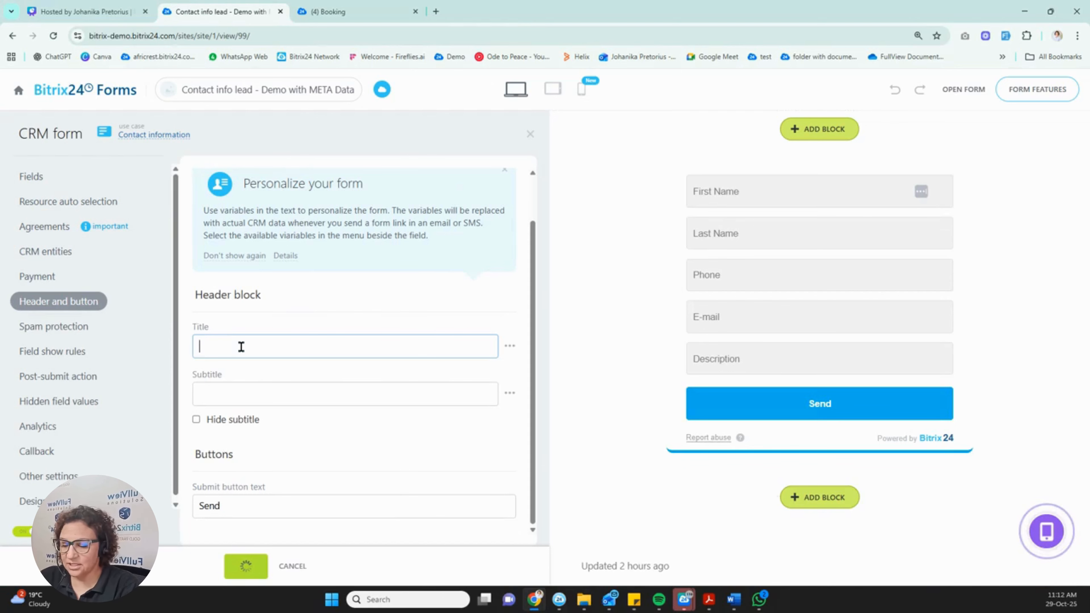
text(Tst con)
key(BackSpace)
key(BackSpace)
key(BackSpace)
key(BackSpace)
key(BackSpace)
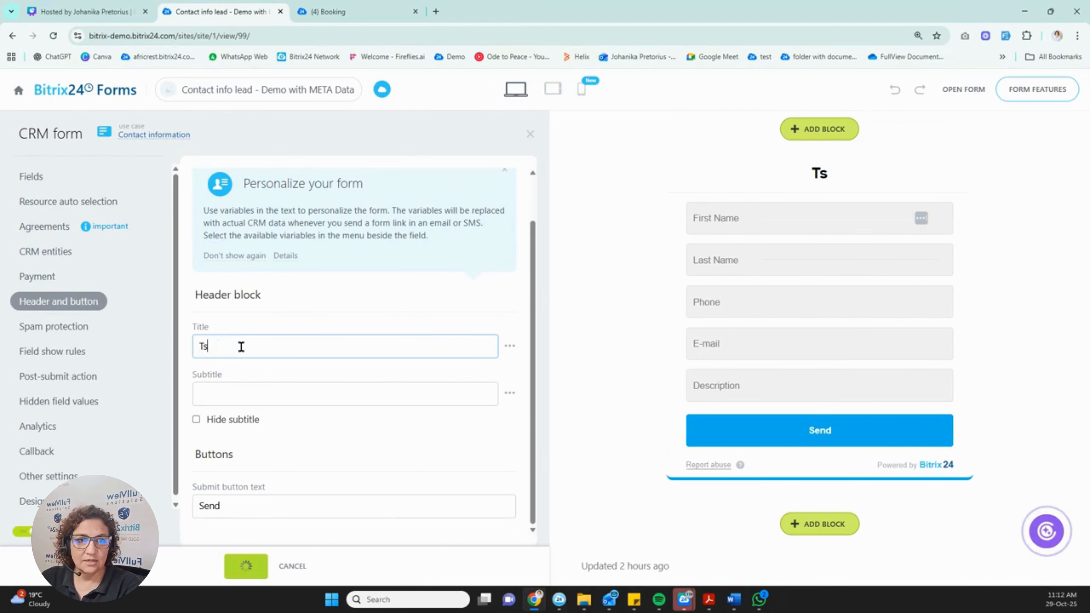
text(est contac)
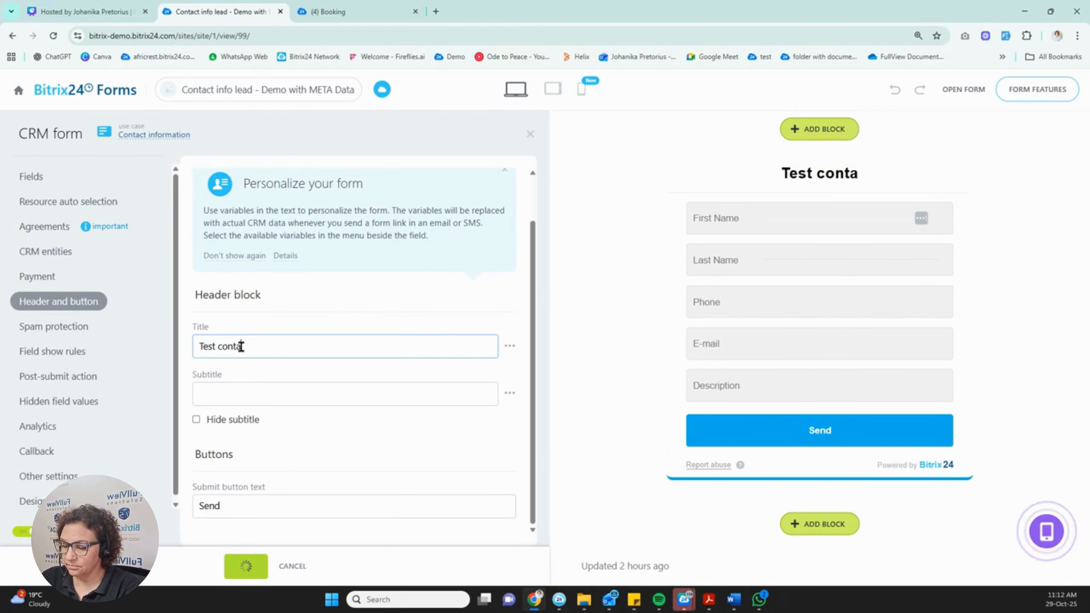
text(t info)
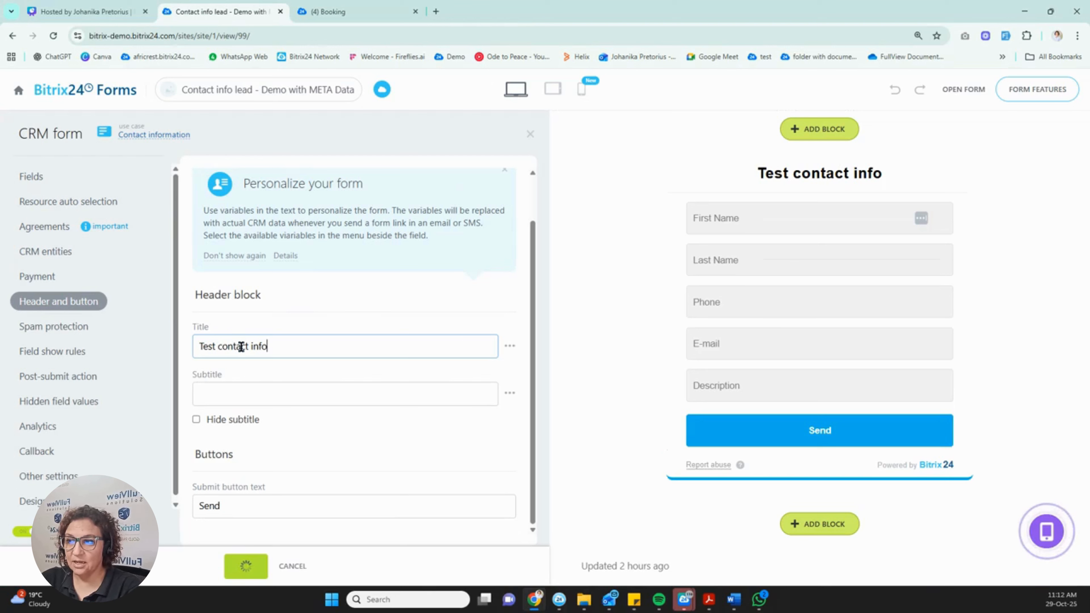
click(235, 388)
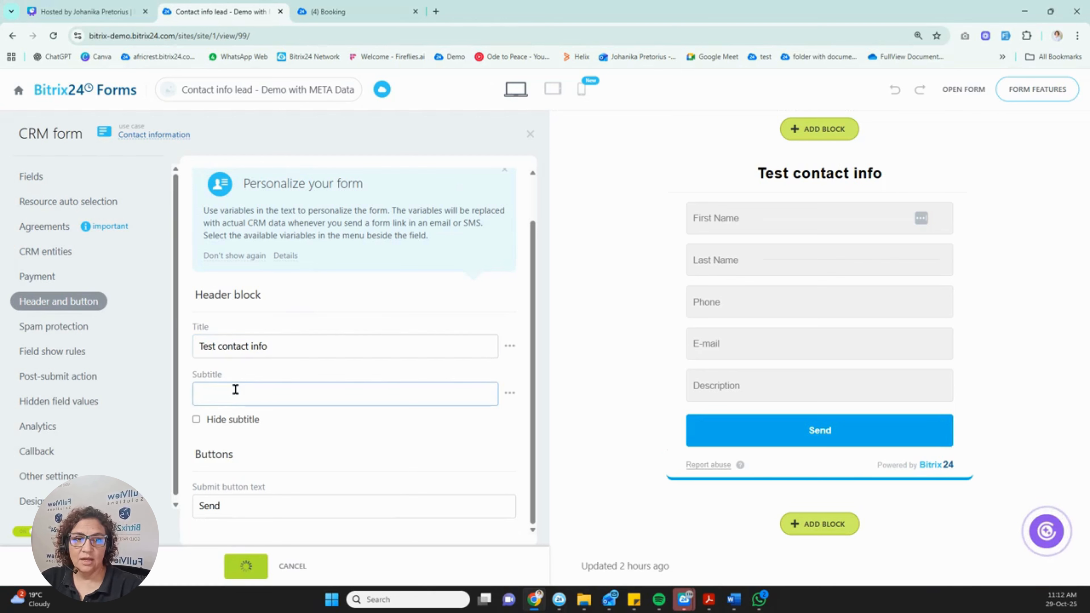
text(P)
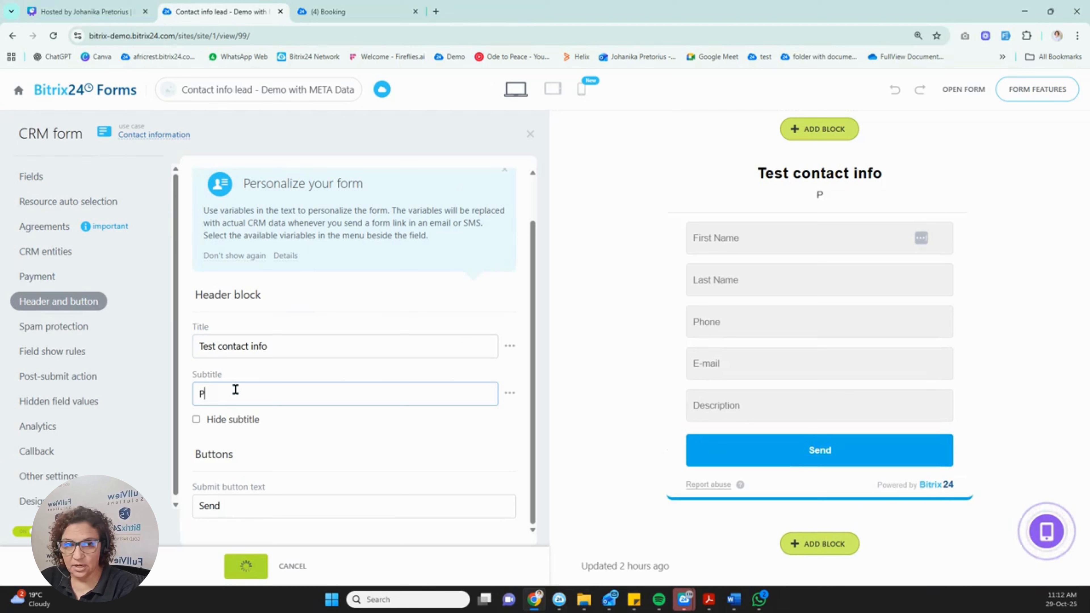
text(lease subm)
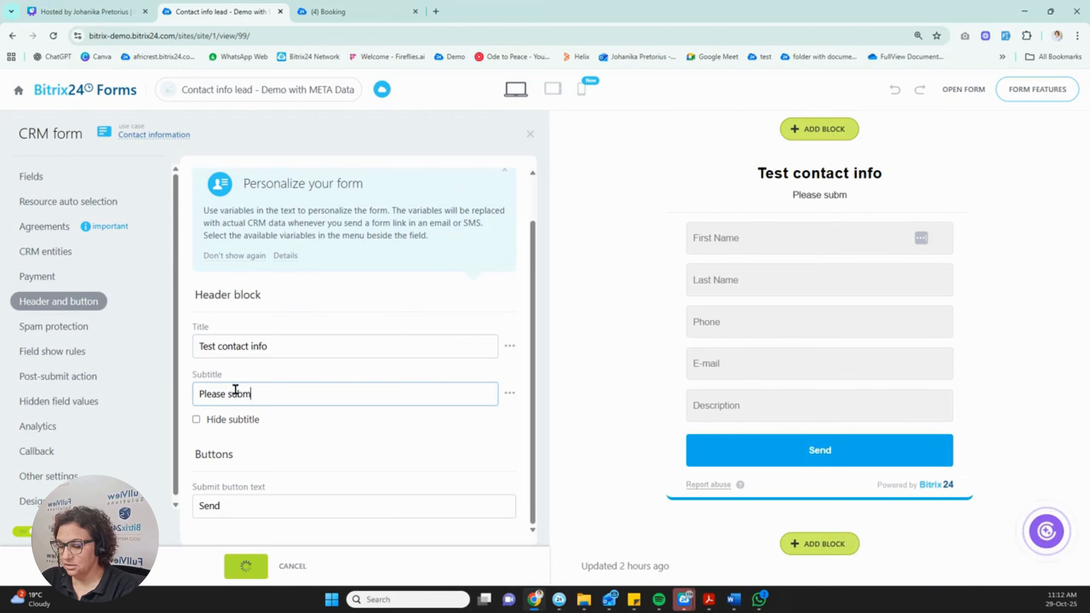
text(it your info)
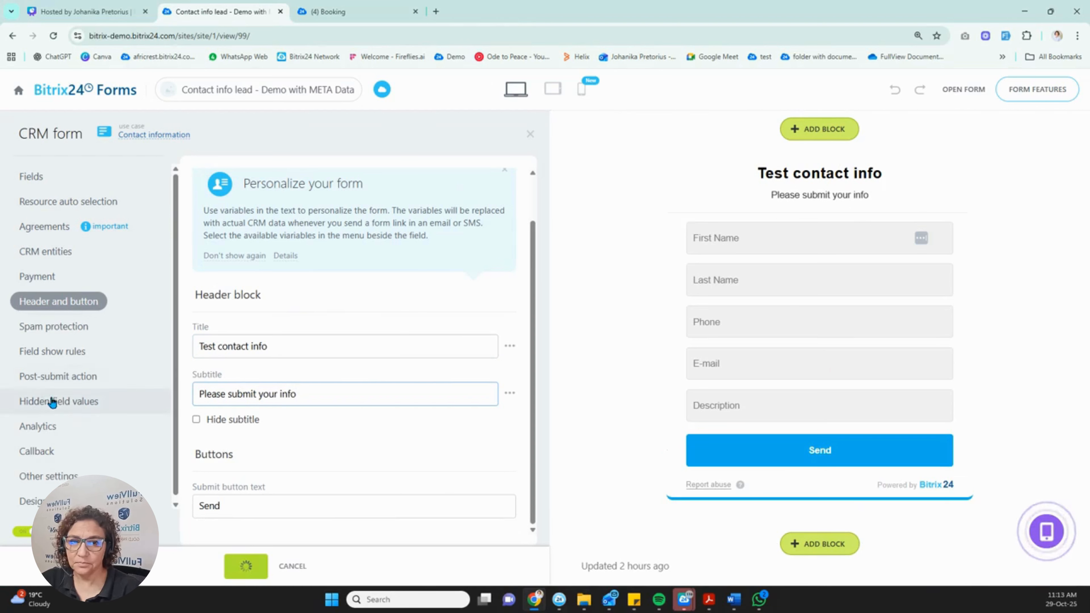
scroll(64, 381, down, 1)
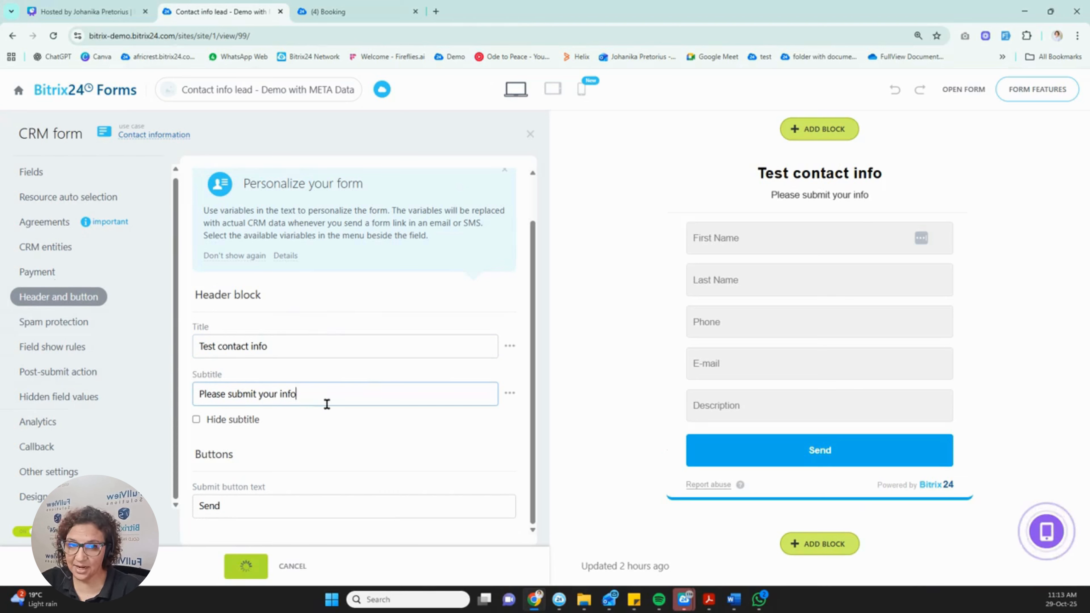
click(32, 498)
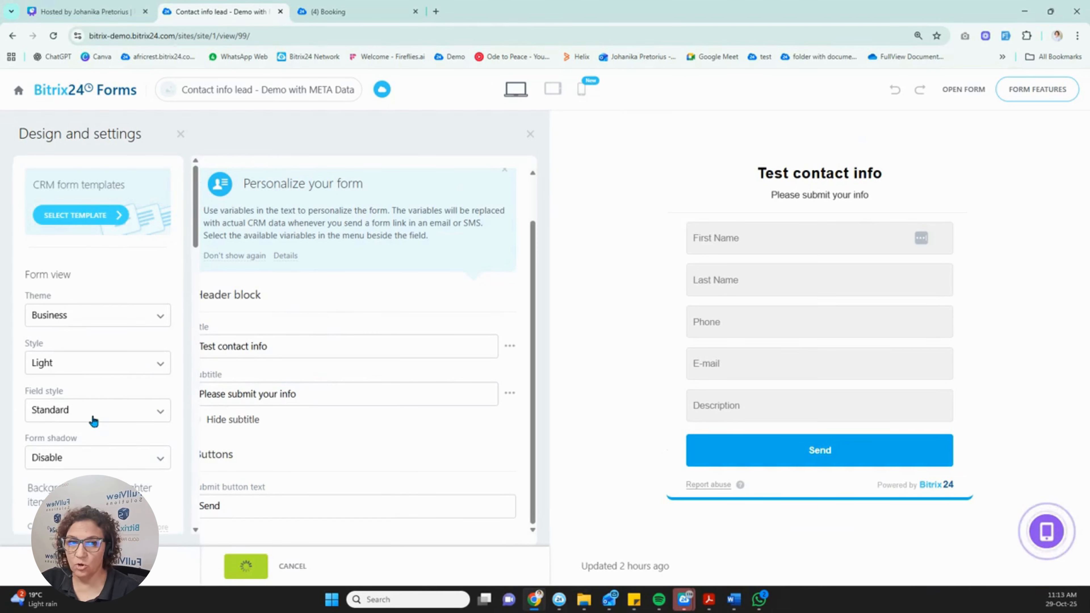
scroll(93, 418, down, 4)
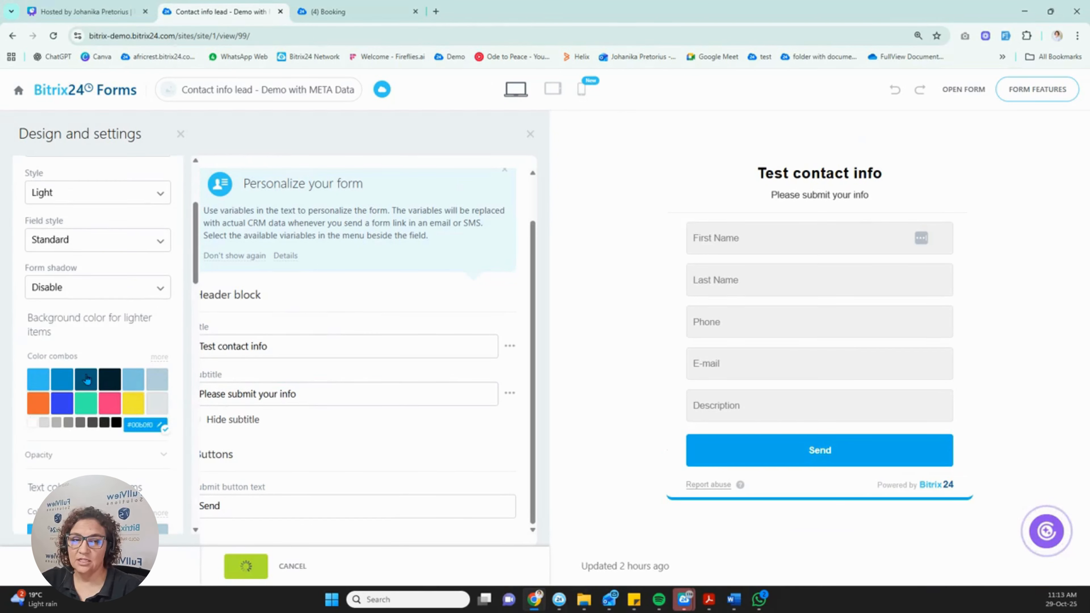
scroll(129, 414, down, 5)
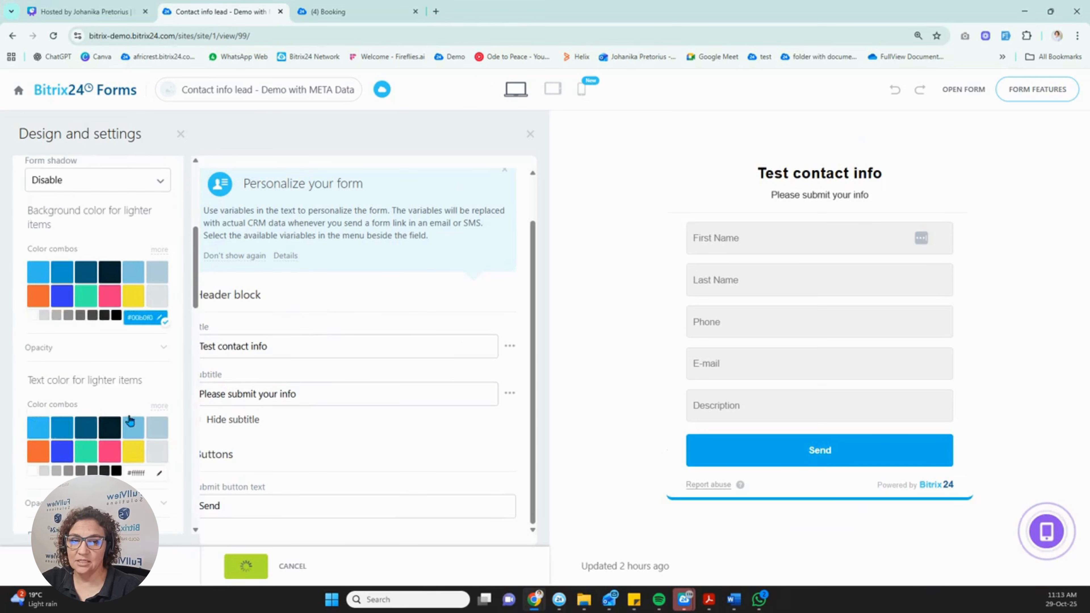
scroll(134, 422, down, 3)
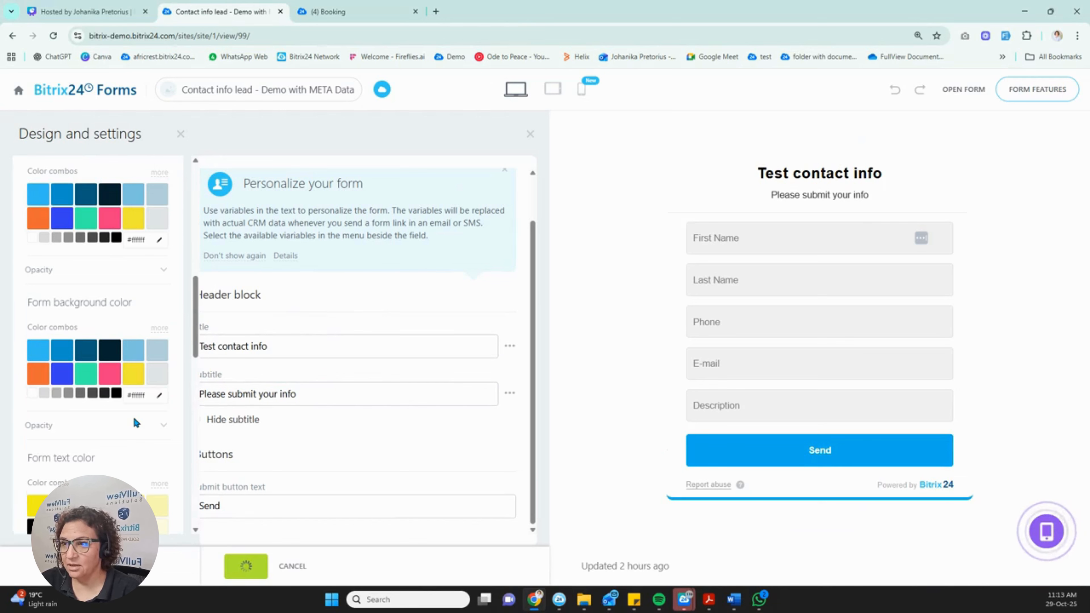
scroll(139, 416, up, 10)
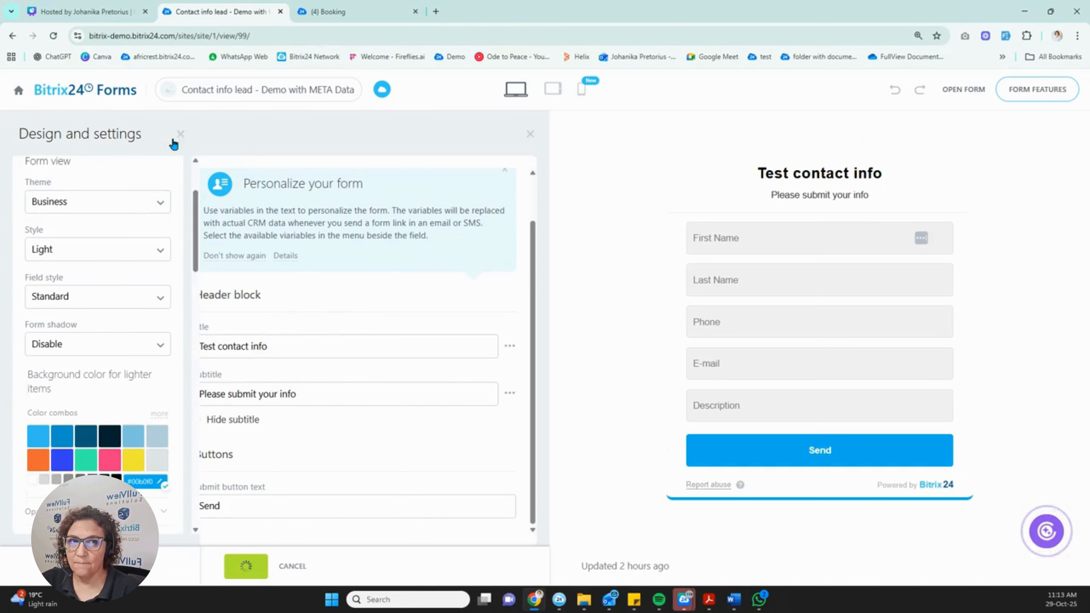
Close Design and settings and show Other settings: English language, Powered-by logo, Form ID 49.
click(180, 134)
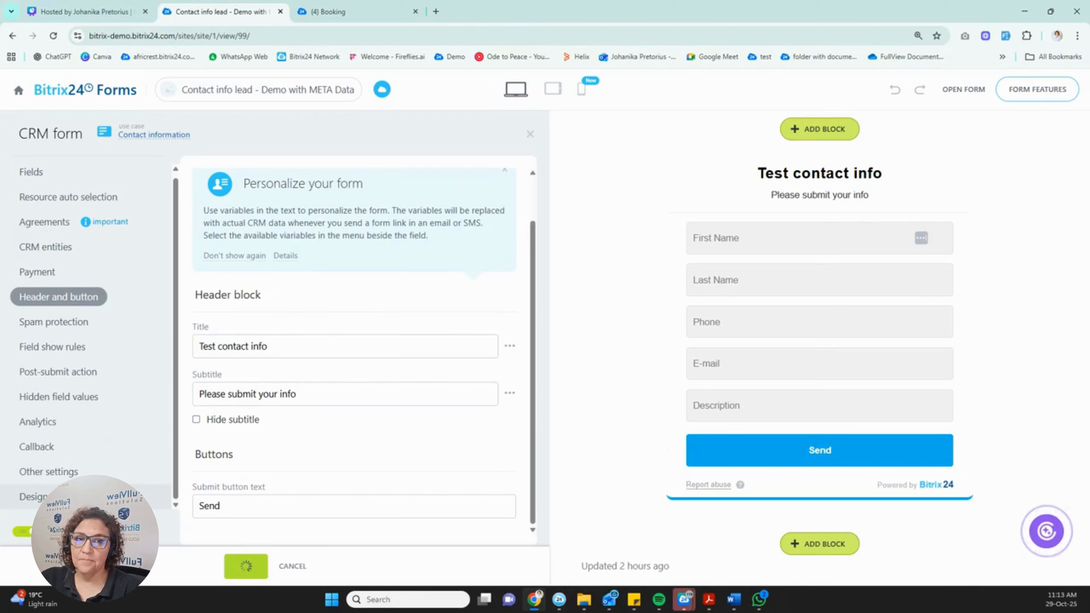
click(52, 472)
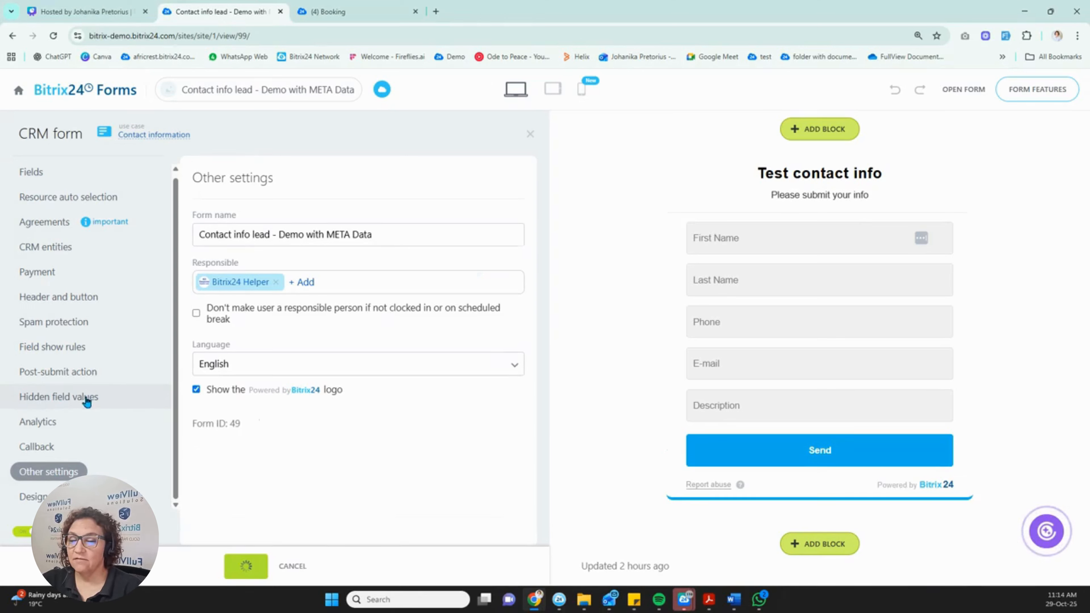
Replace the old hidden field with new Source and Source information Lead hidden fields.
click(52, 398)
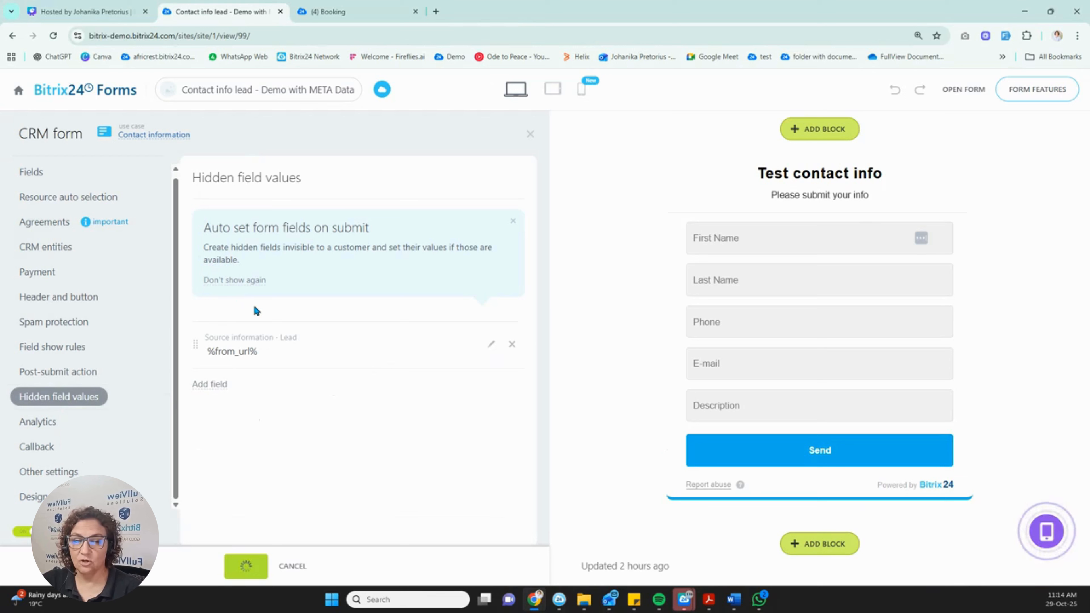
click(512, 344)
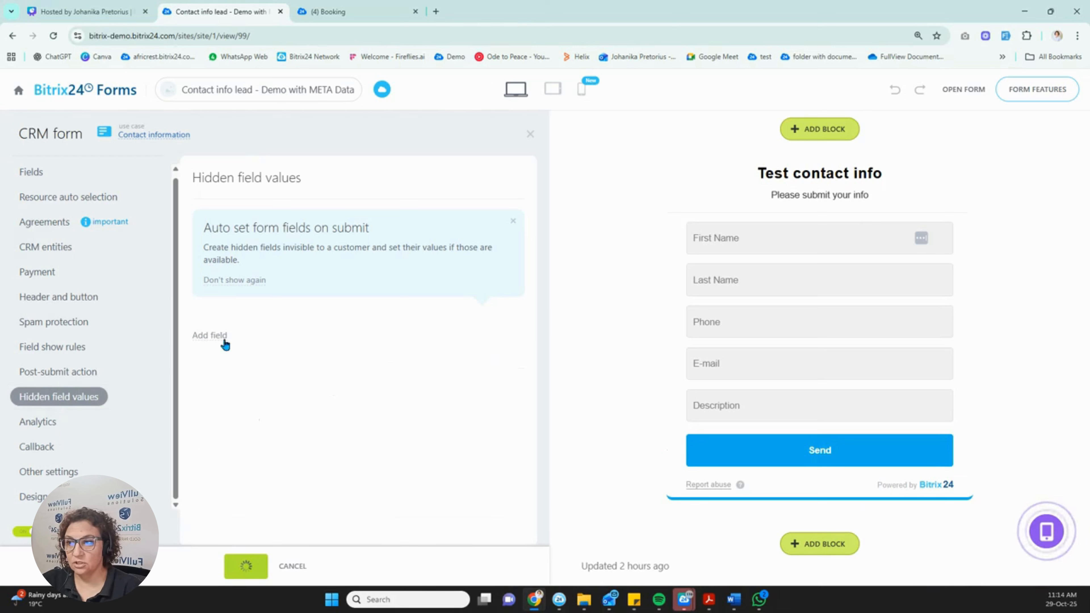
click(212, 336)
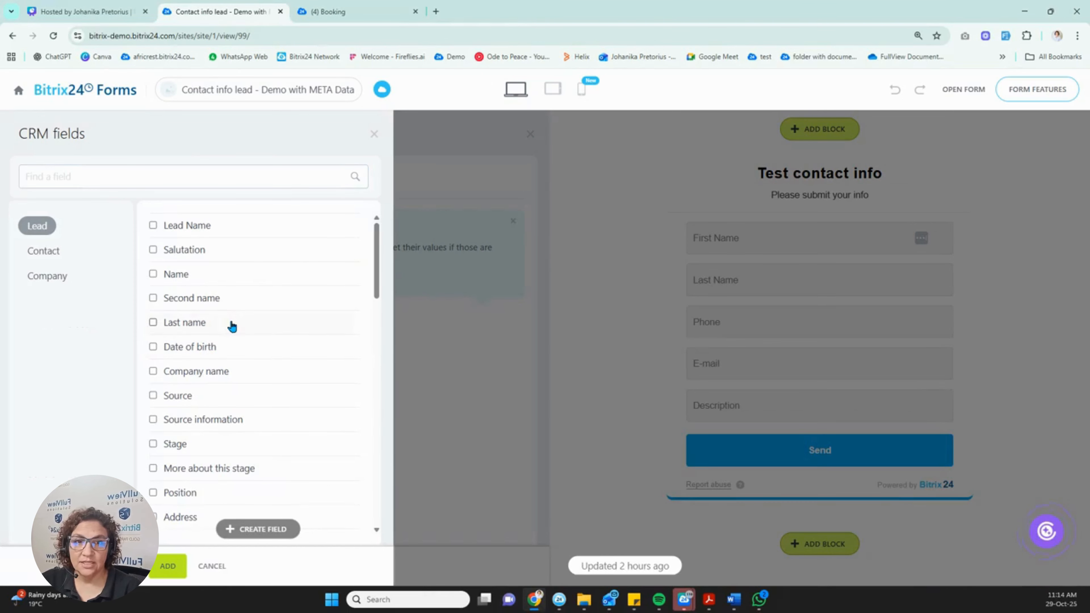
click(211, 425)
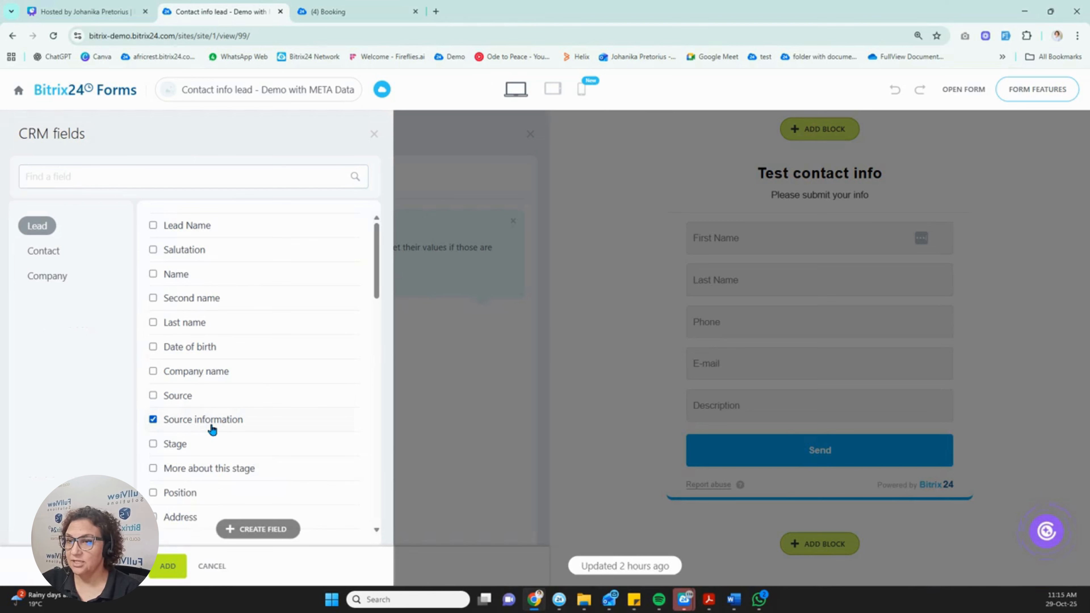
click(205, 403)
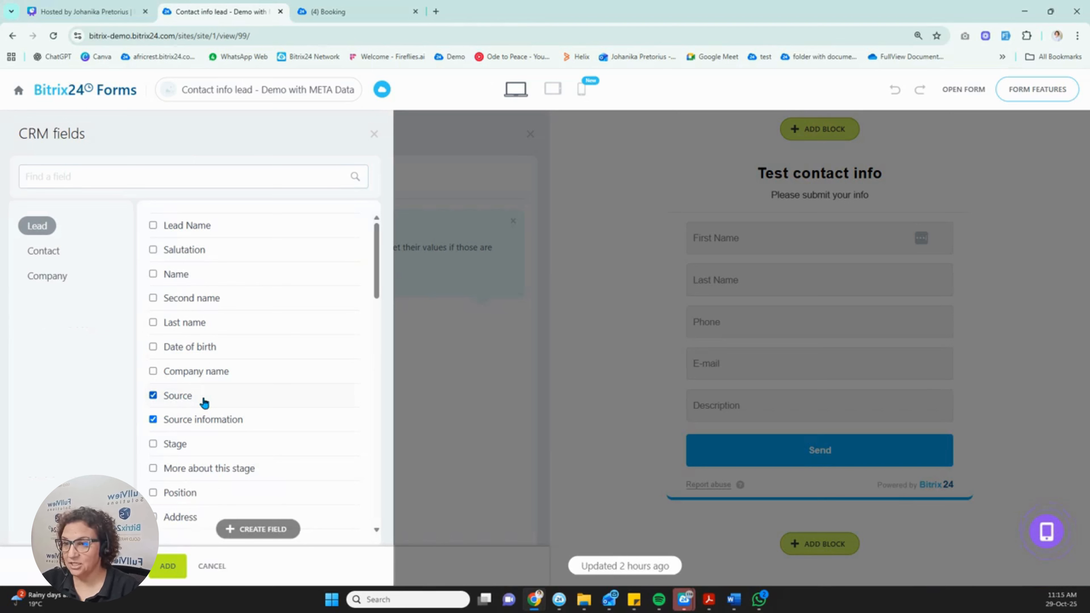
click(168, 567)
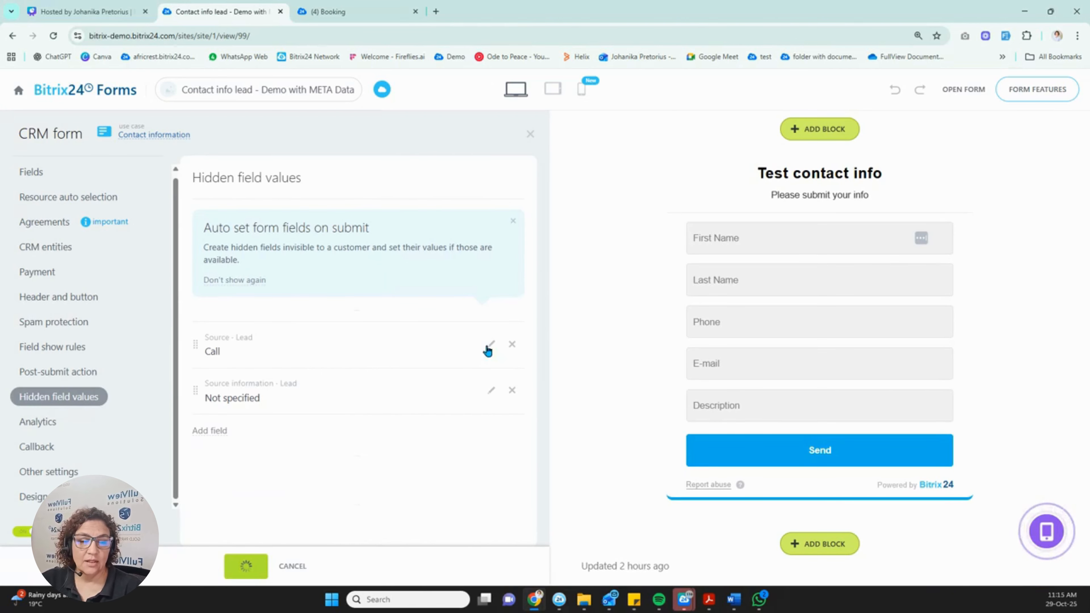
Set the Source hidden field's value to Website.
click(491, 345)
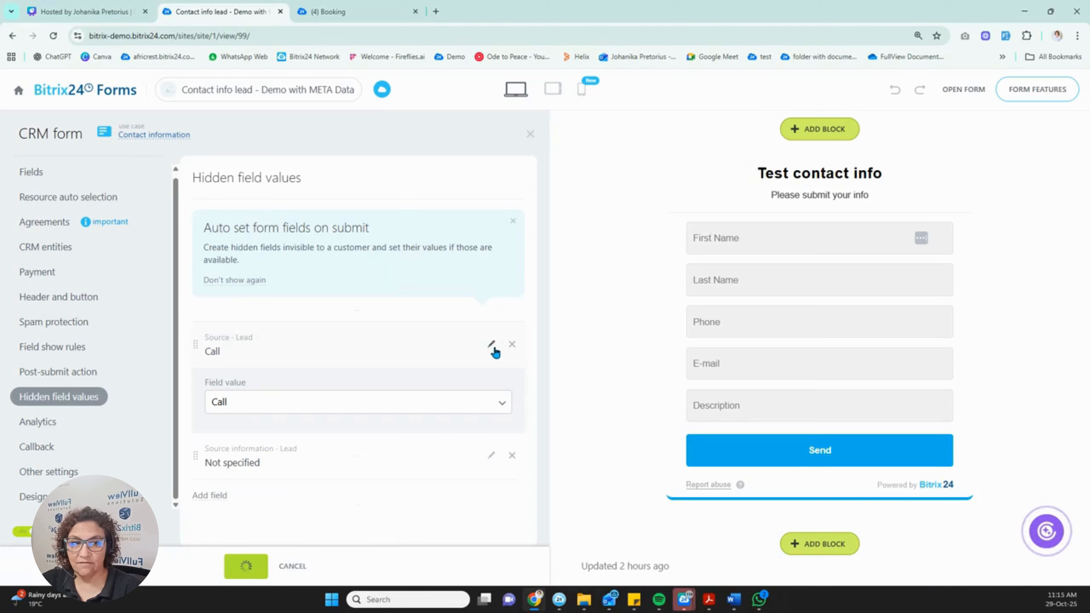
click(502, 400)
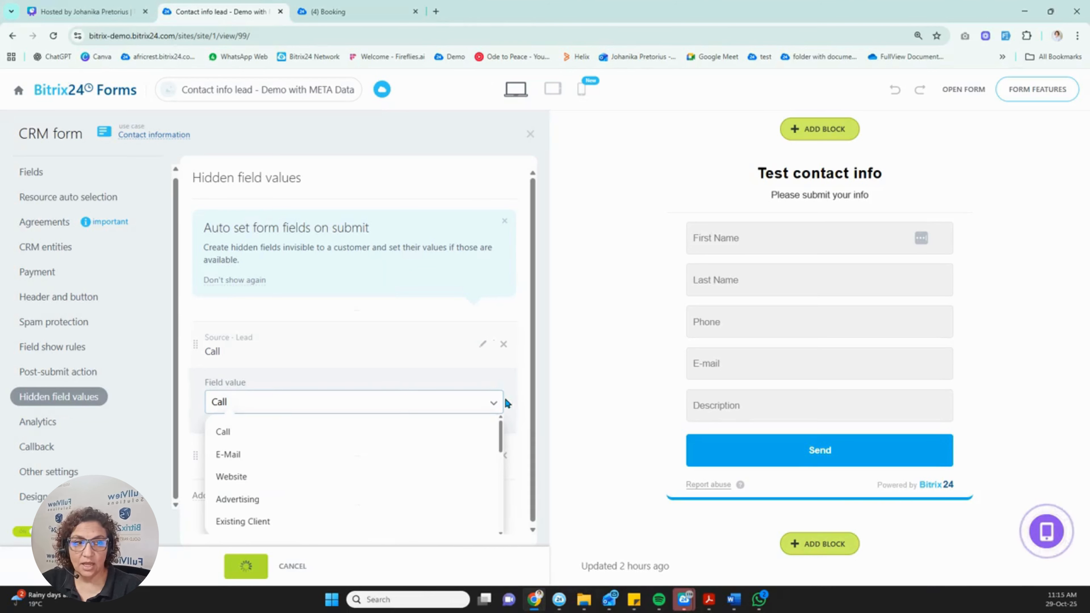
click(241, 479)
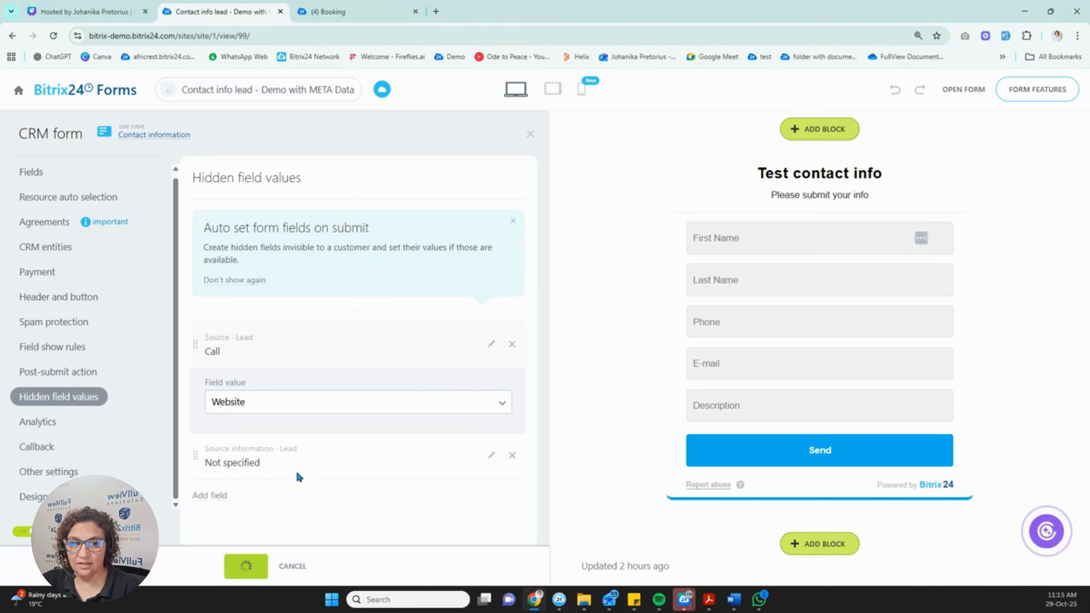
Fill Source information with the %from_url% variable.
click(490, 455)
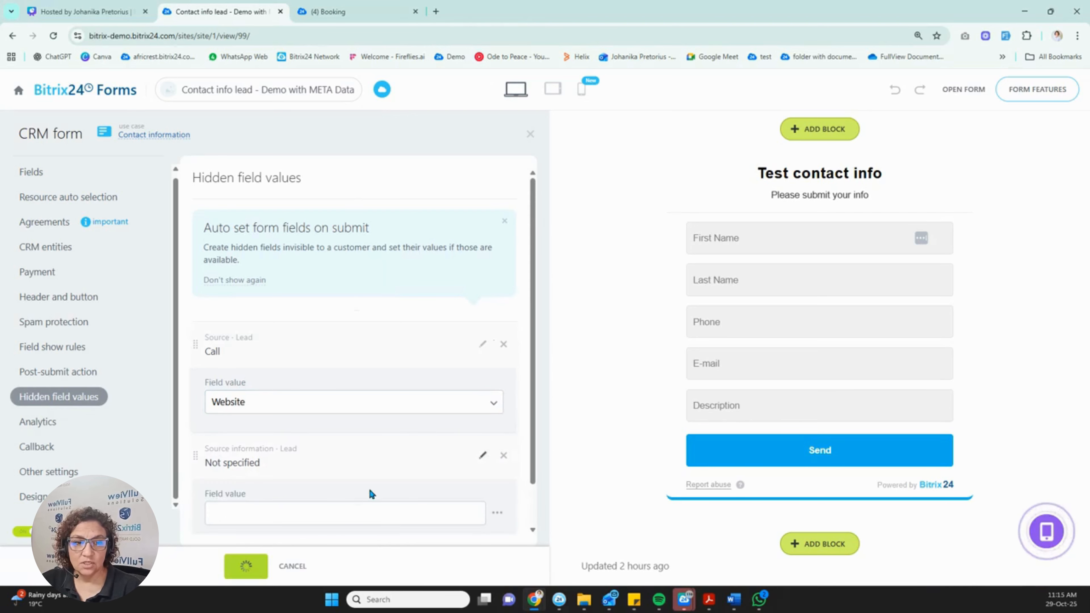
scroll(371, 493, down, 1)
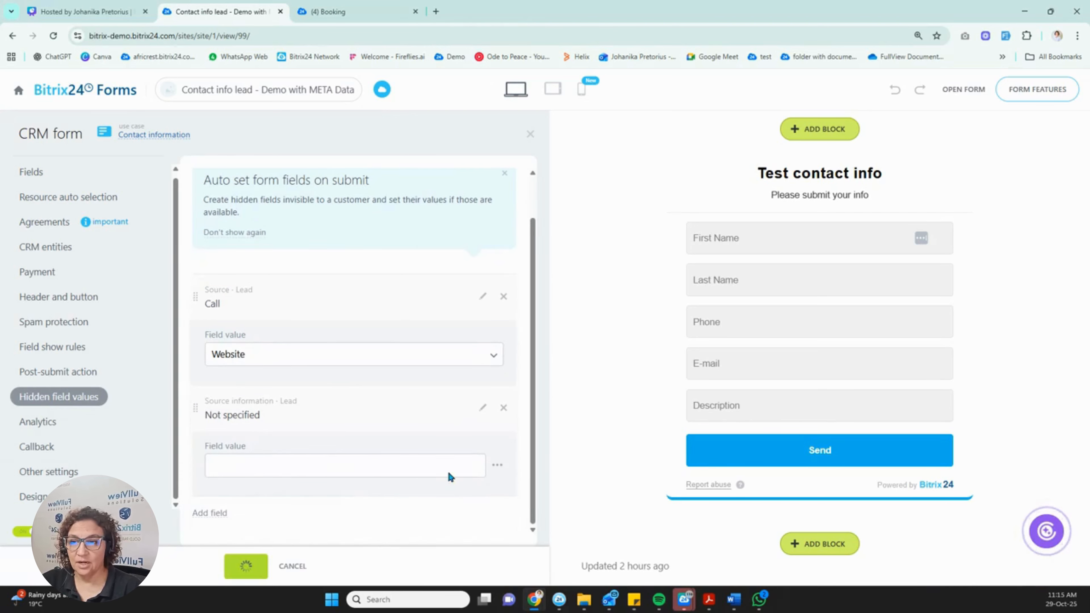
click(496, 471)
scroll(494, 472, down, 1)
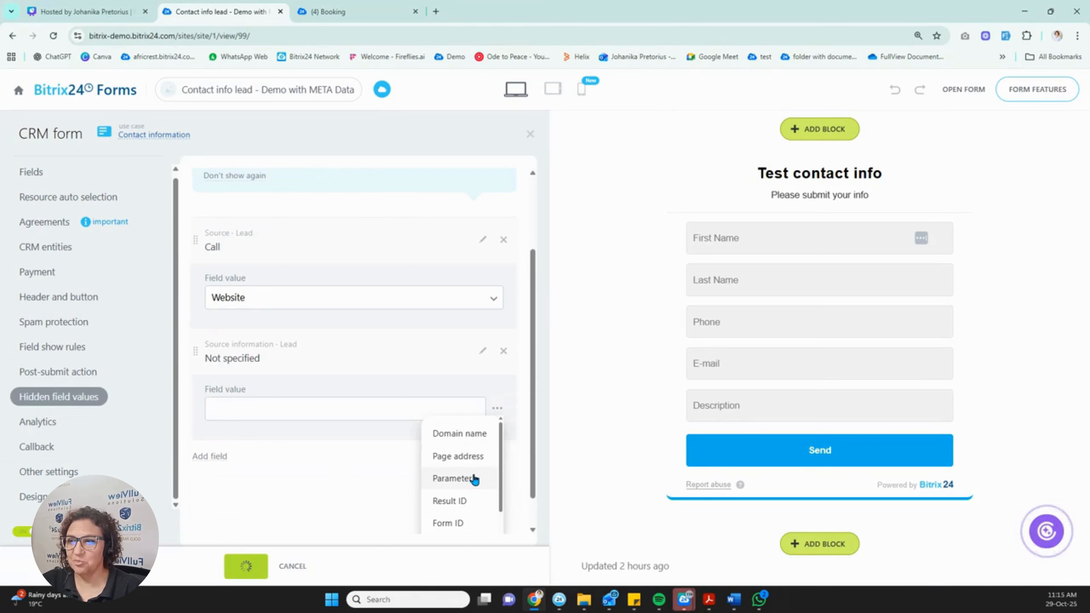
scroll(467, 507, down, 1)
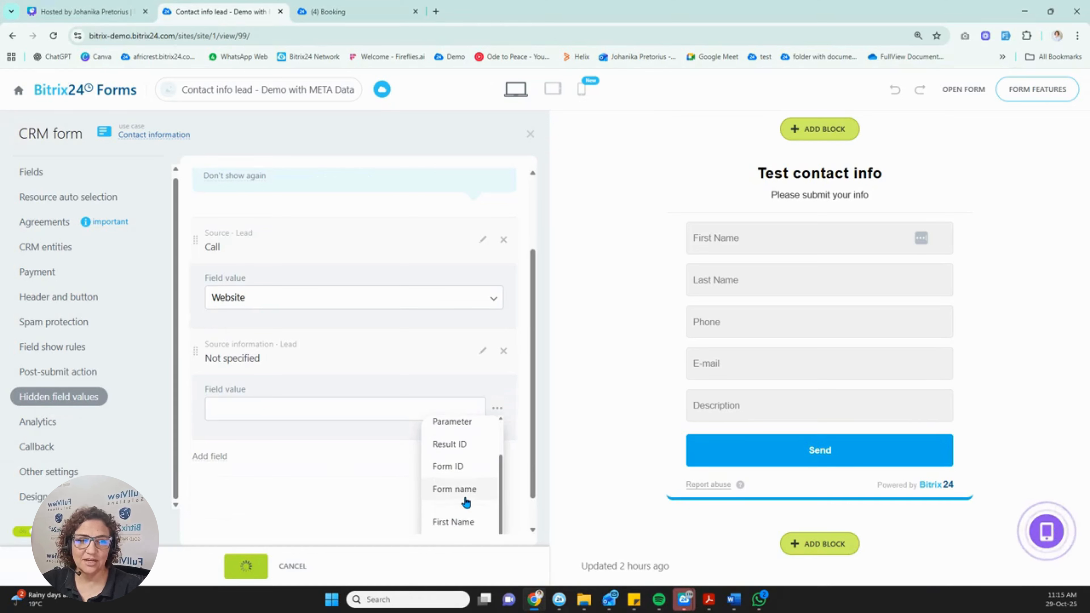
scroll(465, 500, up, 1)
scroll(465, 500, down, 1)
scroll(465, 500, down, 1)
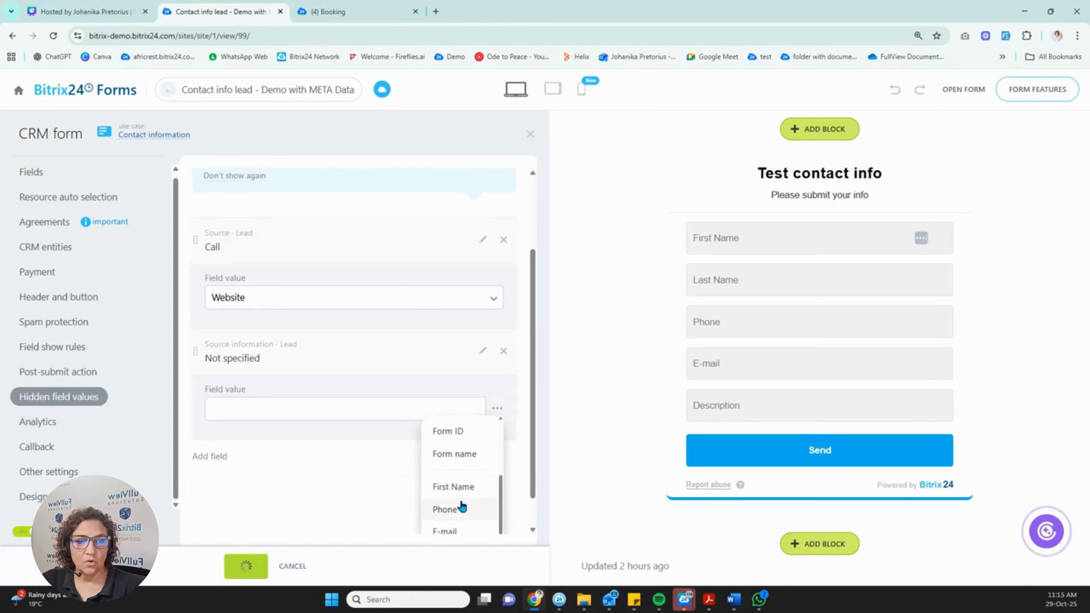
scroll(470, 485, up, 1)
scroll(469, 482, up, 1)
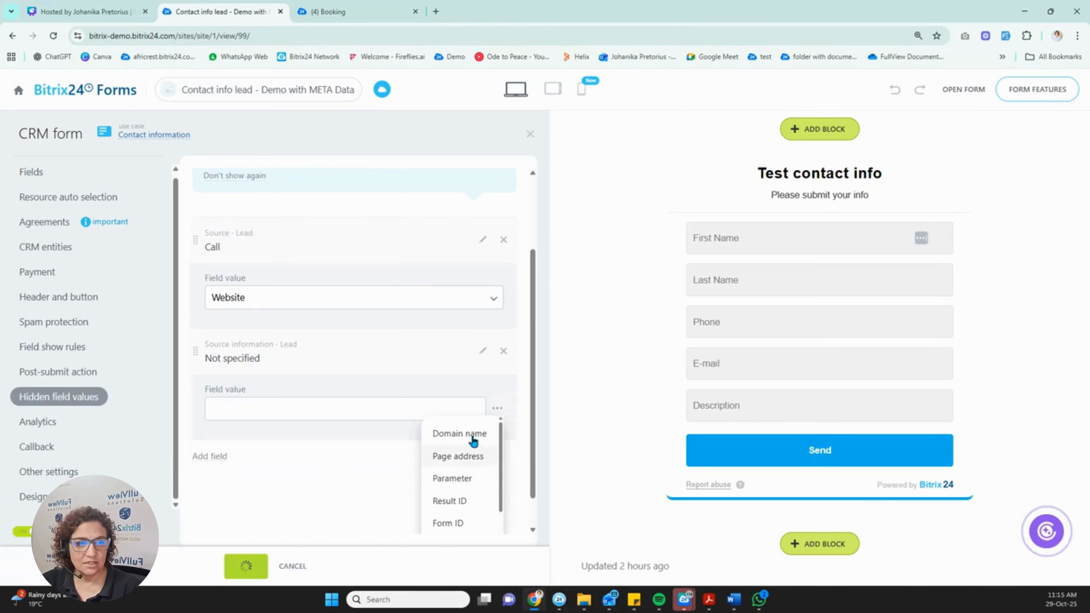
click(458, 456)
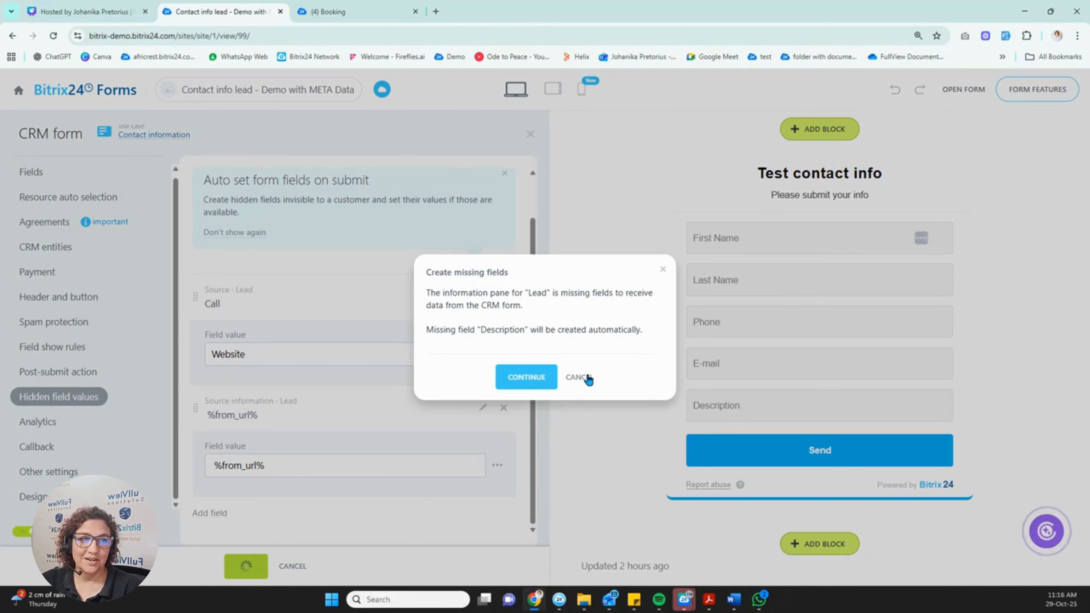
Cancel the missing-fields prompt, delete the Description field, and save the four-field form.
click(577, 378)
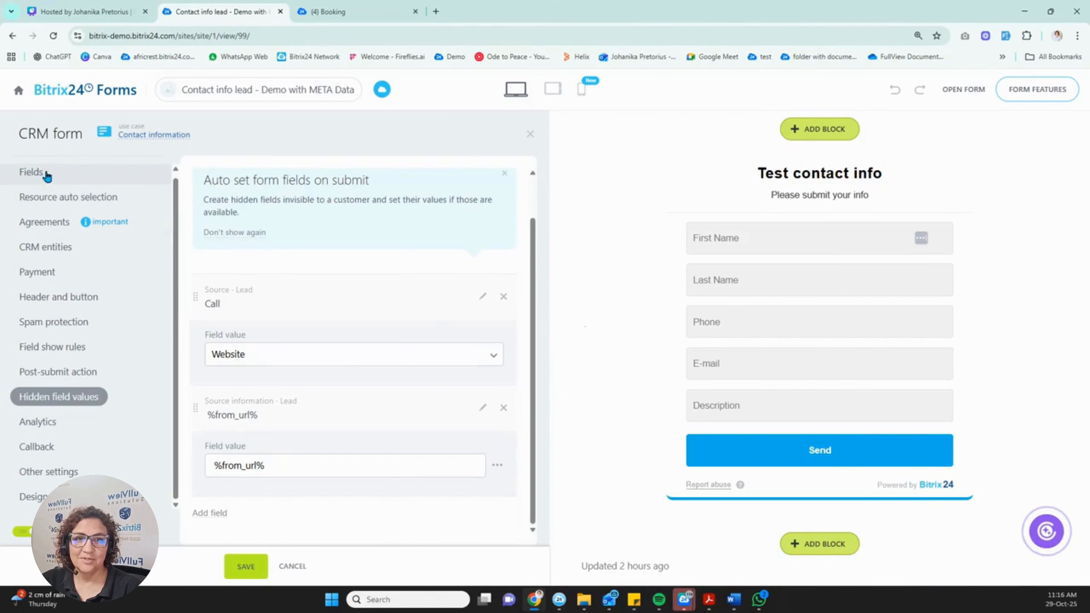
click(54, 178)
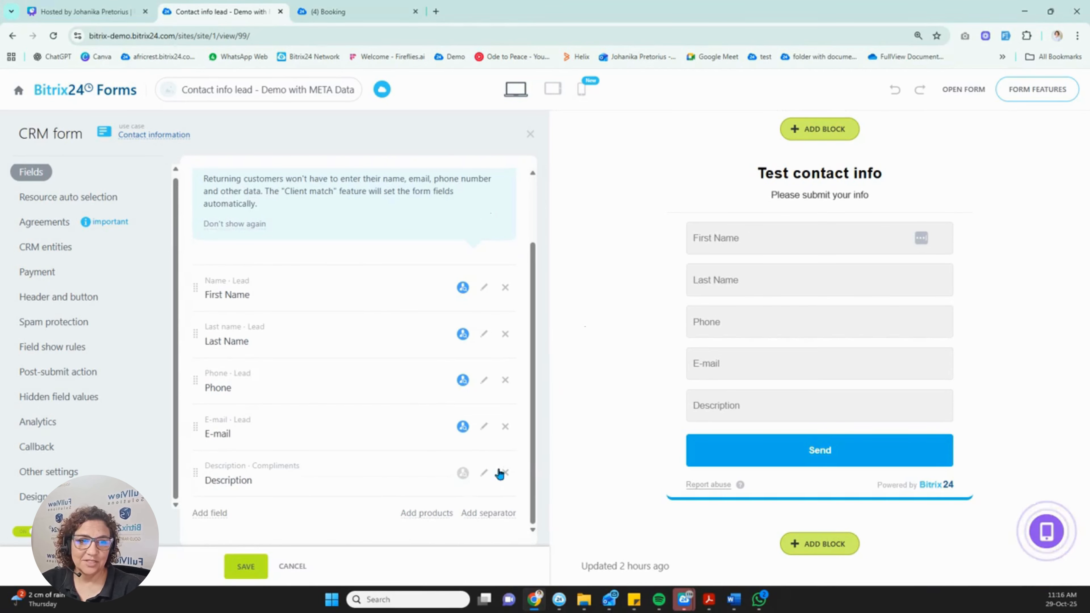
click(504, 472)
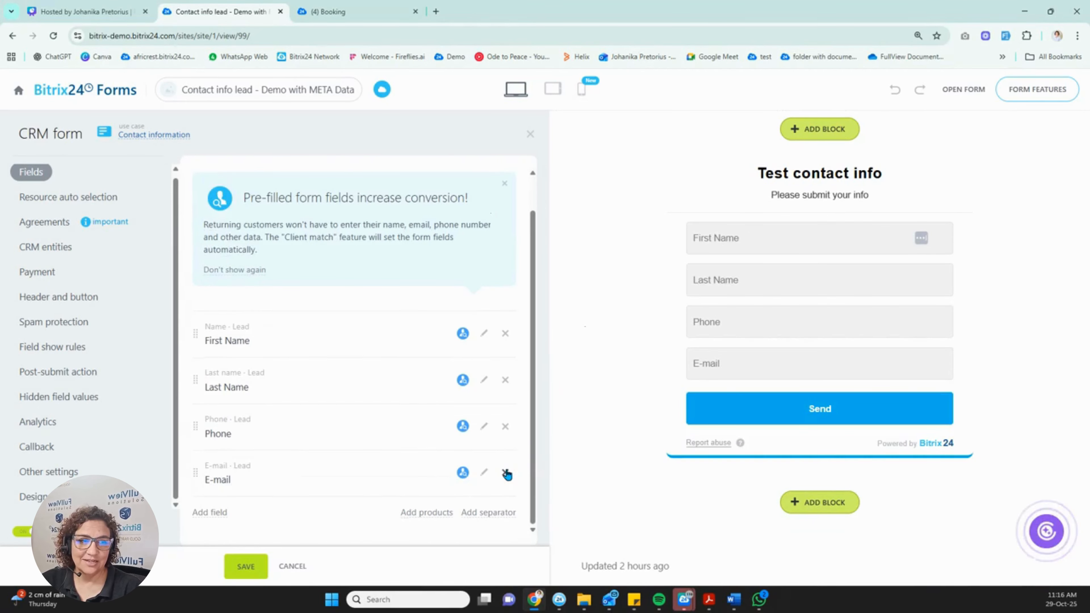
click(234, 568)
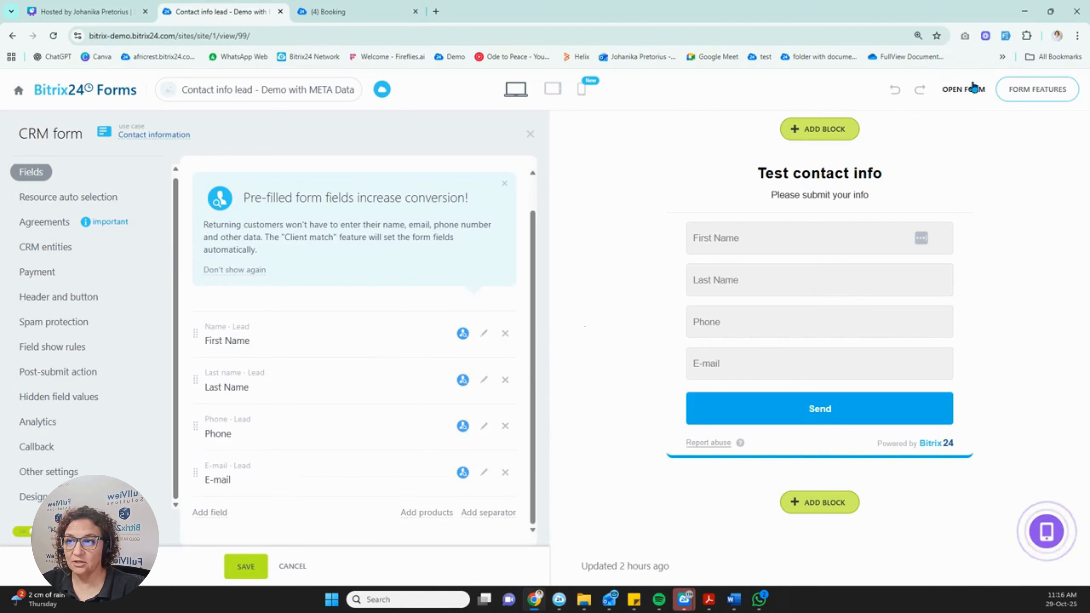
Submit a test entry through the live form page, then return to the editor tab.
click(967, 92)
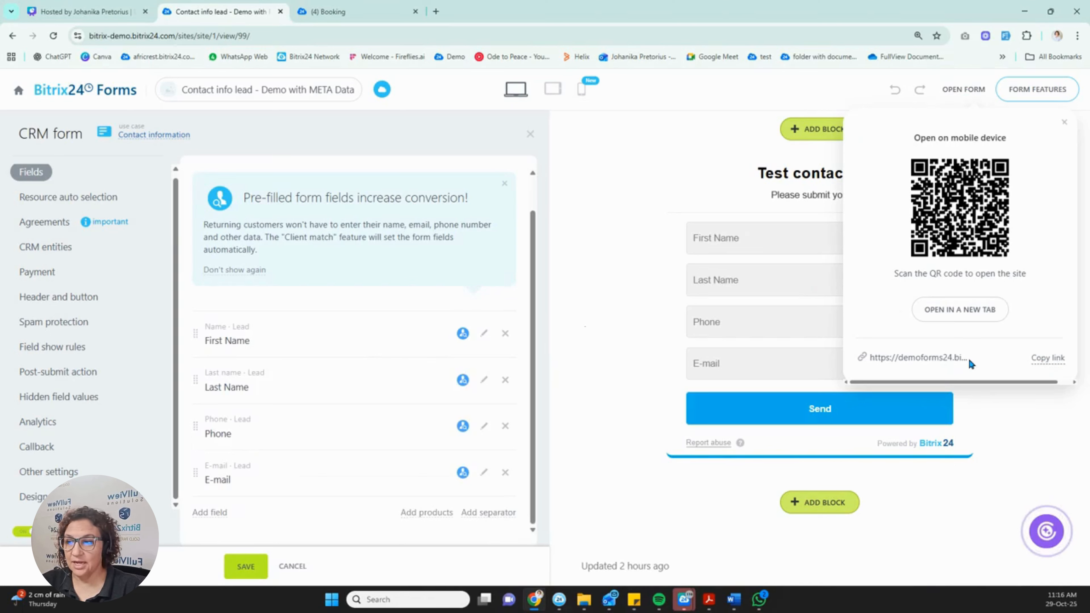
click(963, 318)
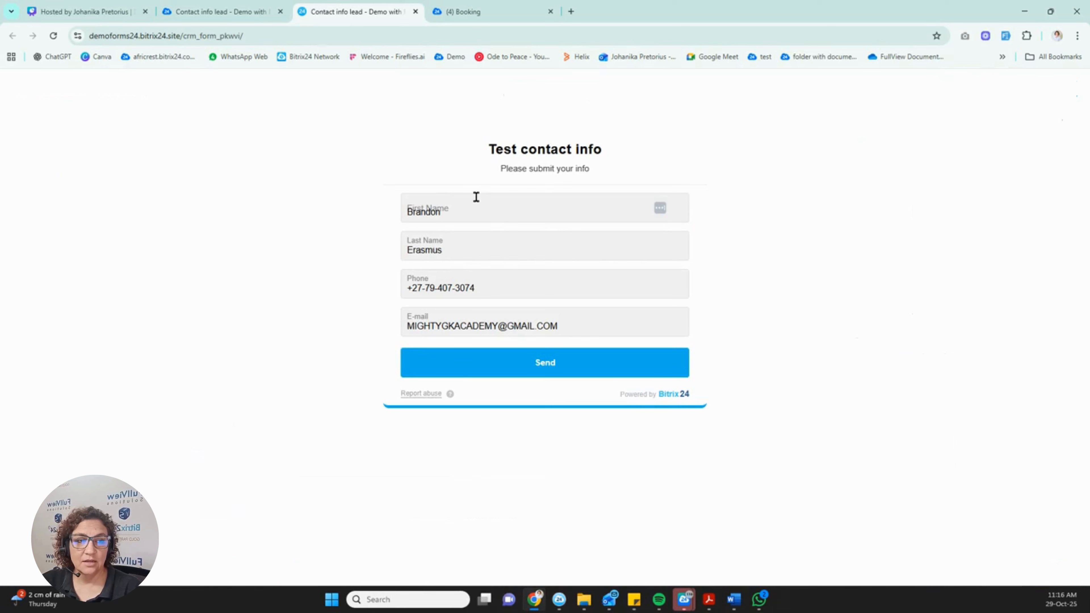
click(478, 208)
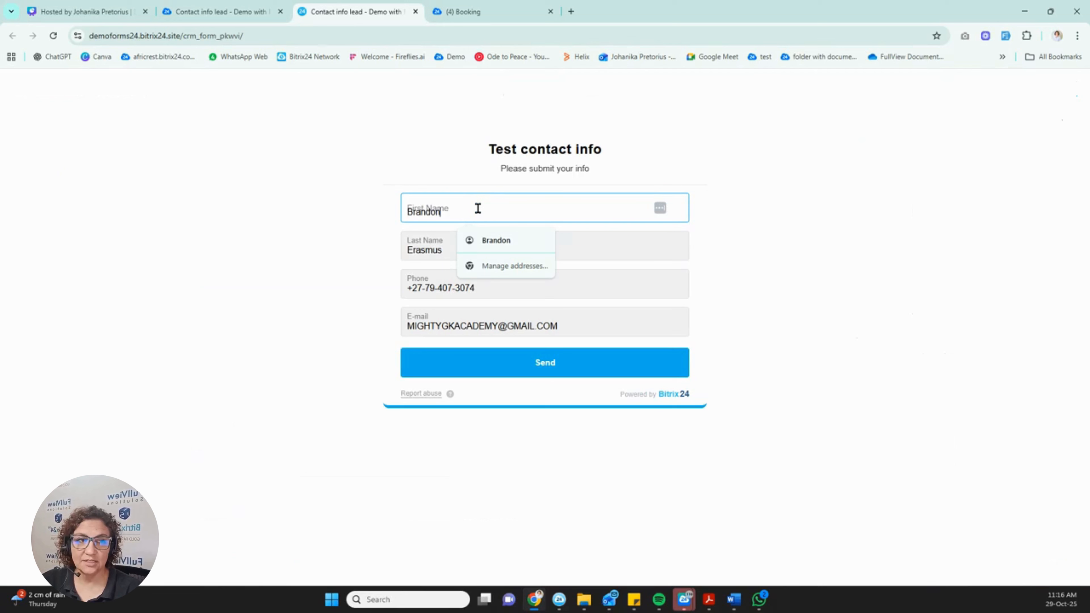
click(312, 229)
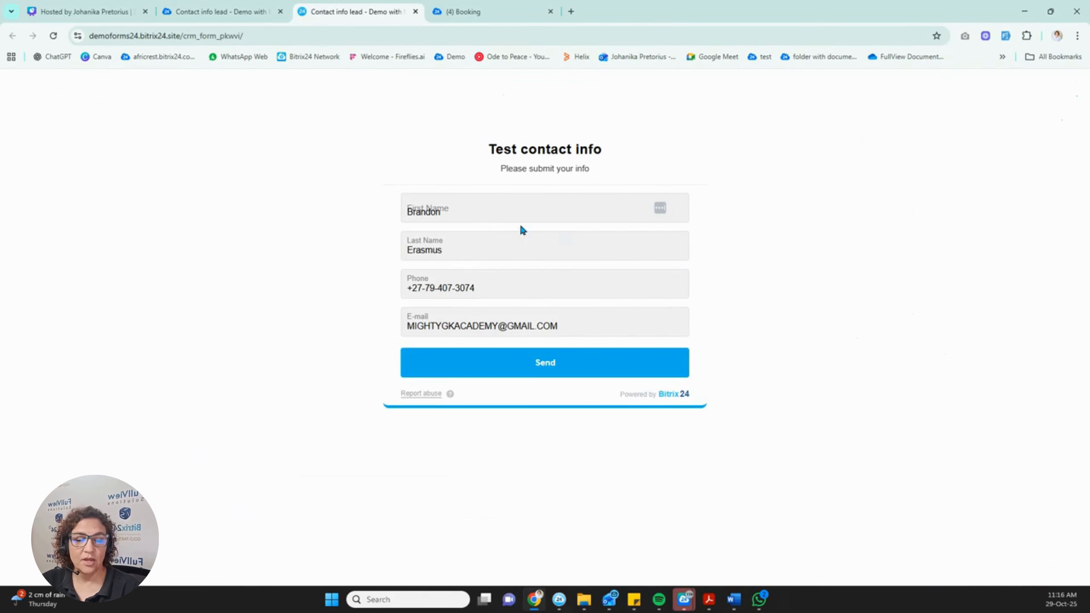
click(557, 365)
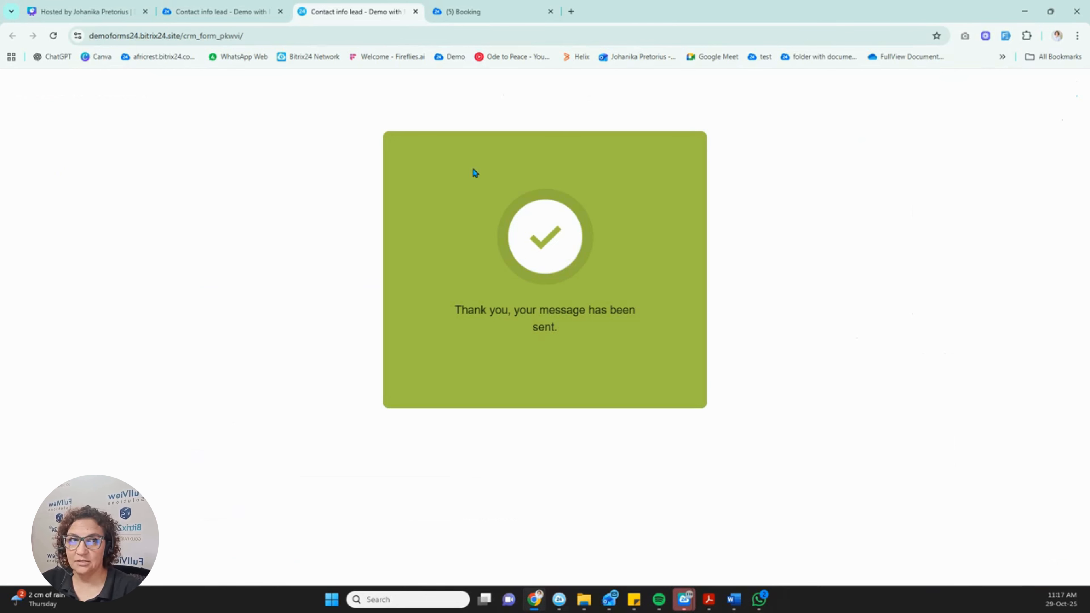
click(231, 12)
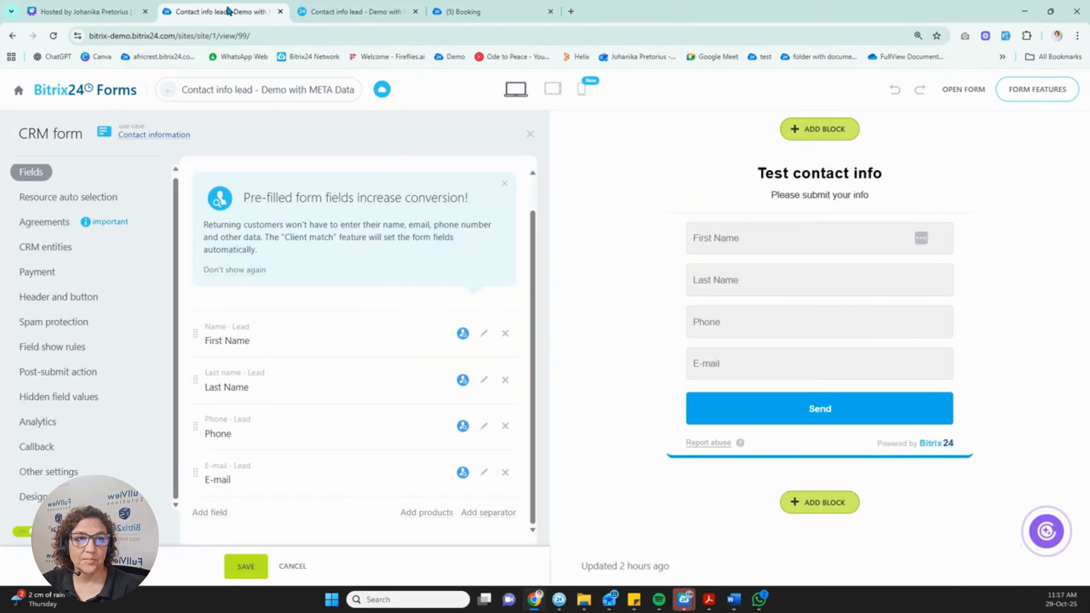
Go back to the CRM forms list and open Leads in a new tab.
click(93, 92)
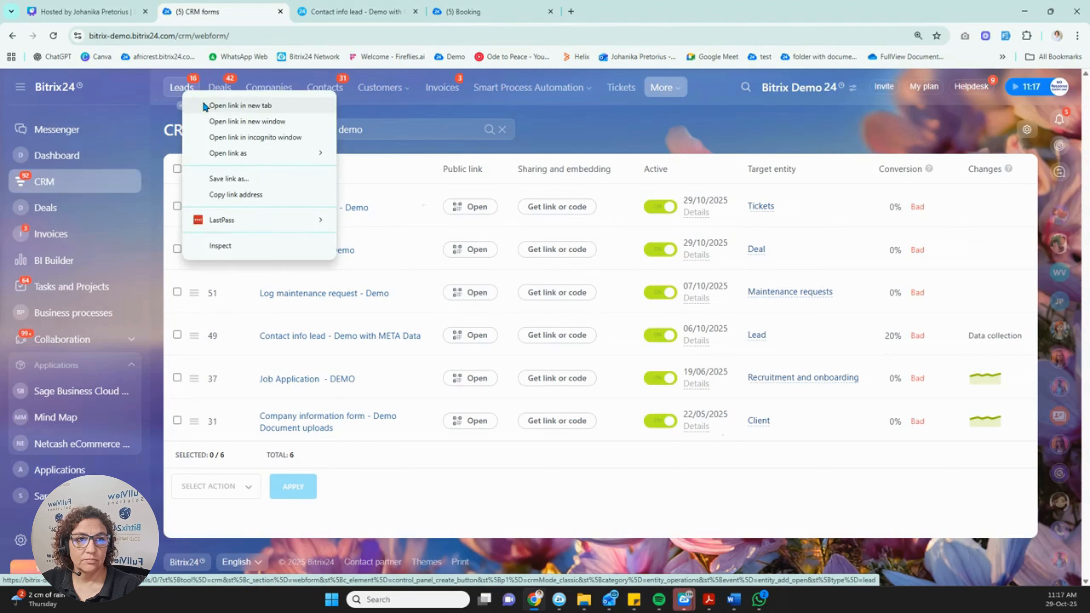
click(203, 101)
click(480, 13)
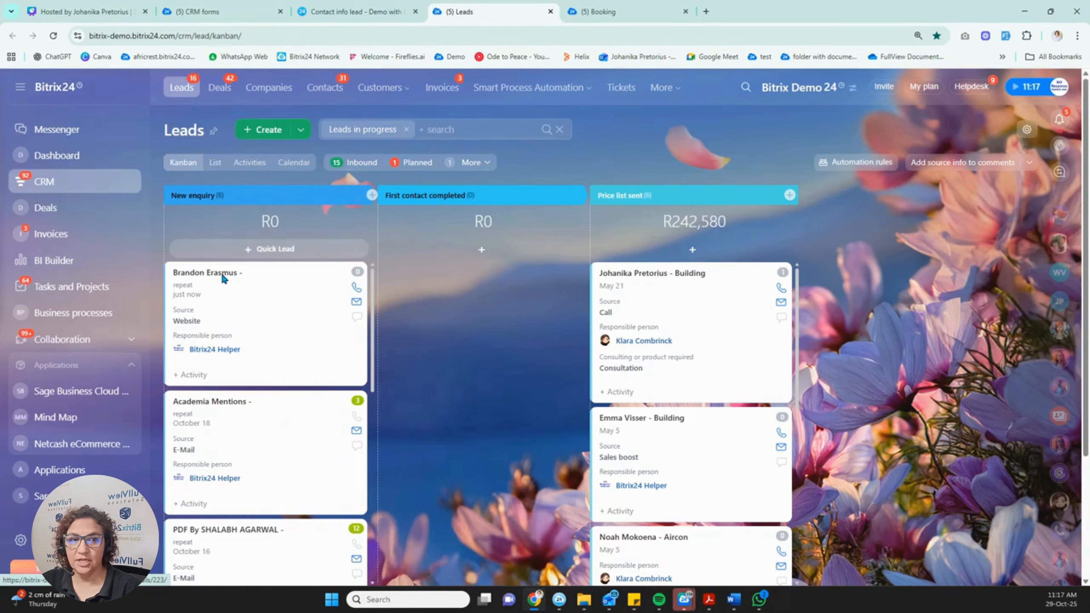
Confirm the new lead shows Source Website and the form URL, then return to CRM forms.
click(206, 272)
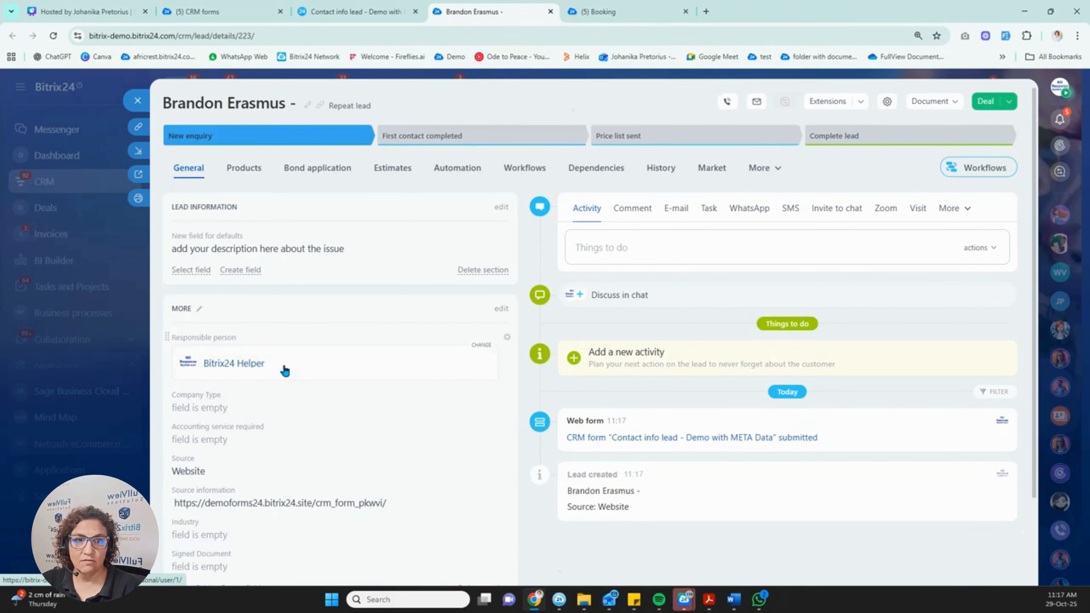
scroll(285, 370, down, 2)
drag(396, 401, 167, 402)
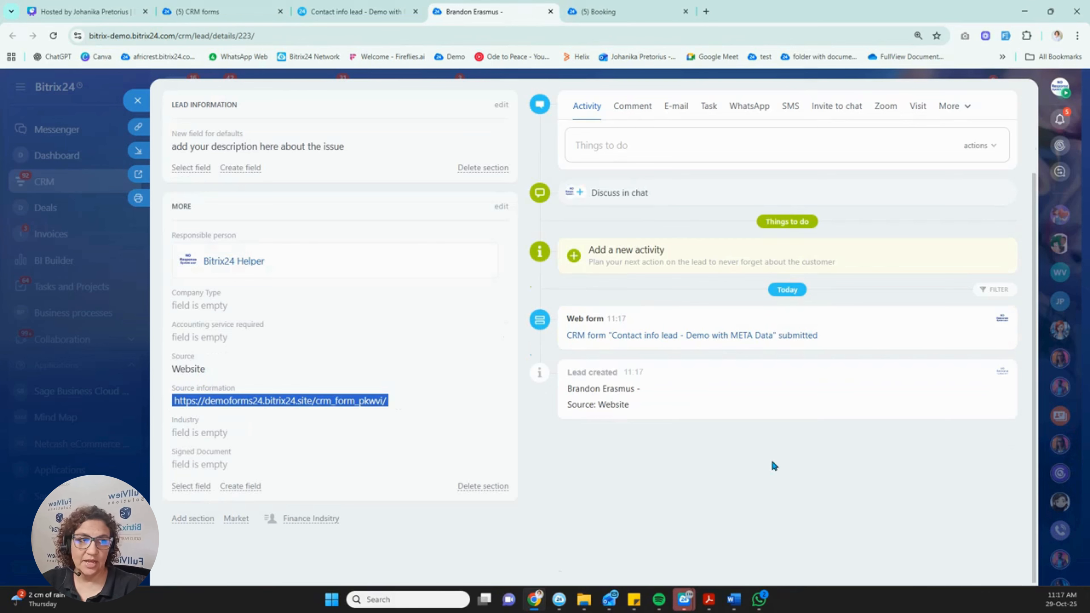
click(143, 96)
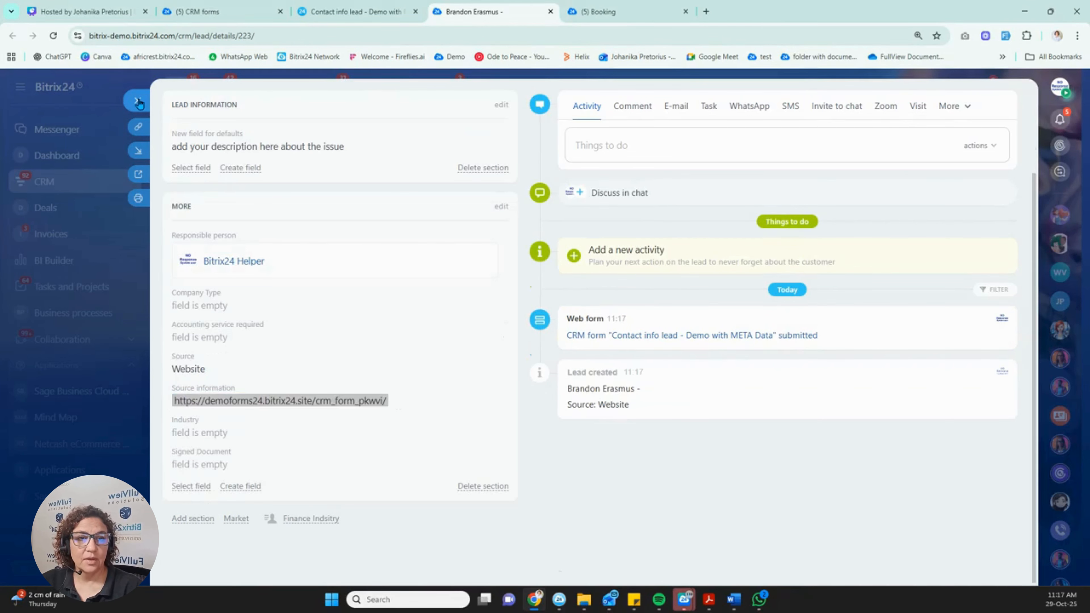
click(217, 11)
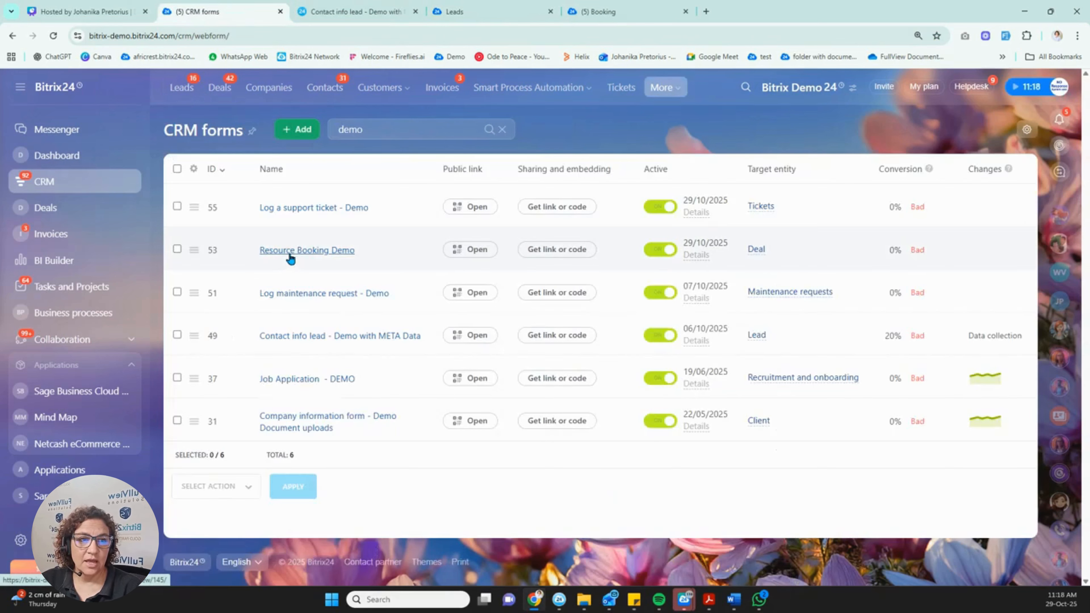
Open the Log a support ticket - Demo form and change its CRM entity from Tickets to Lead.
click(329, 209)
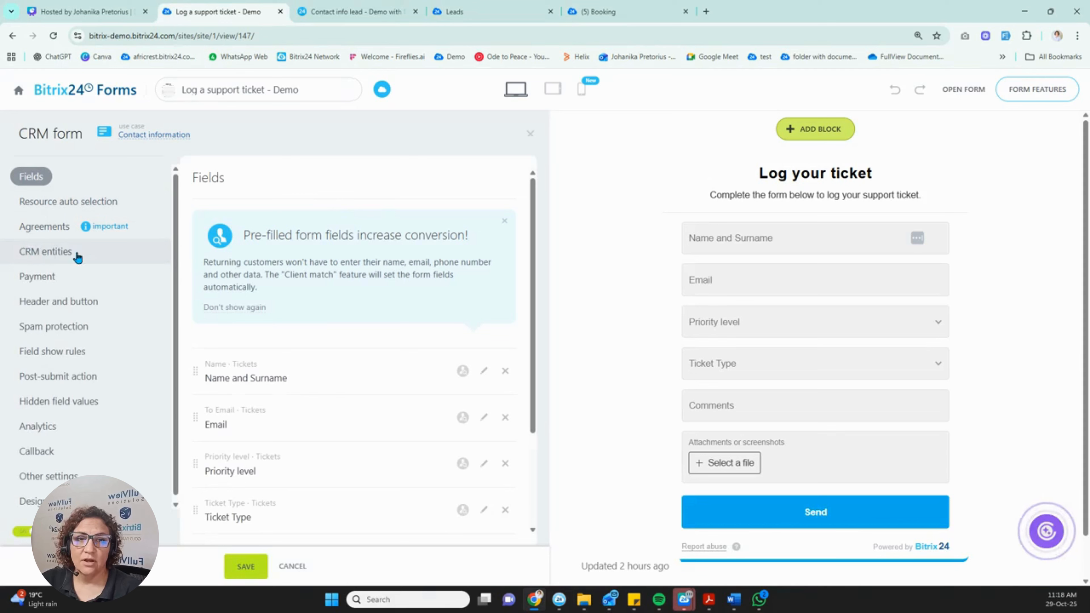
click(62, 252)
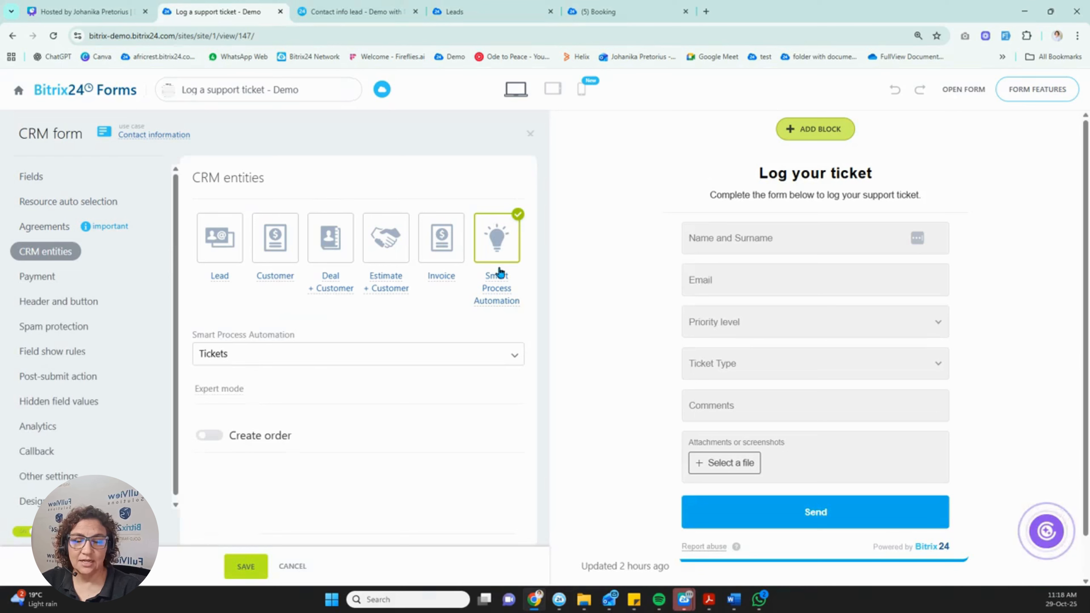
click(513, 355)
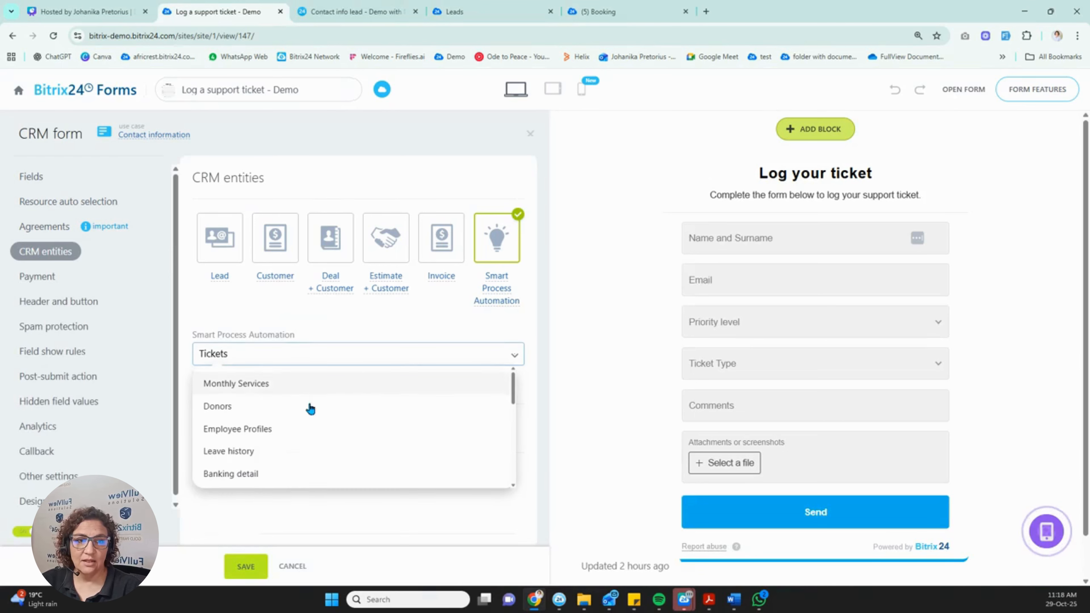
click(200, 306)
click(224, 328)
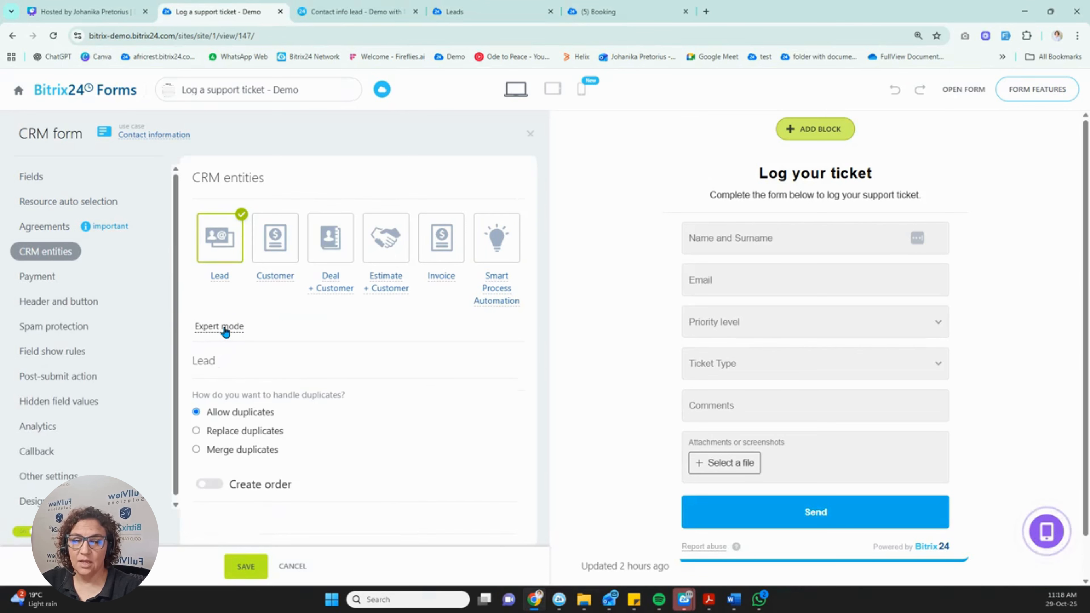
right_click(224, 331)
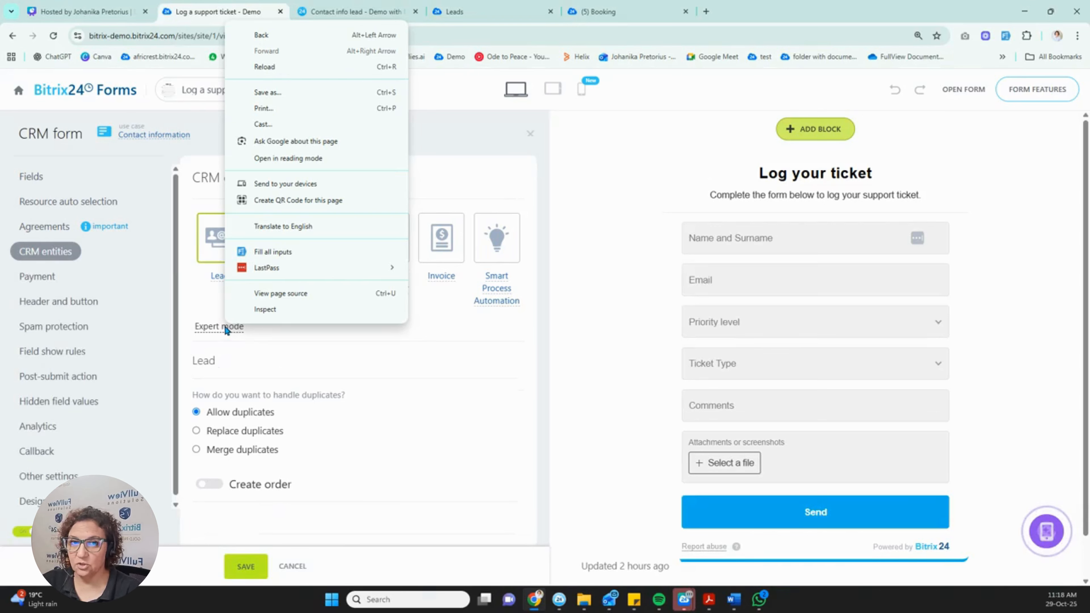
click(234, 527)
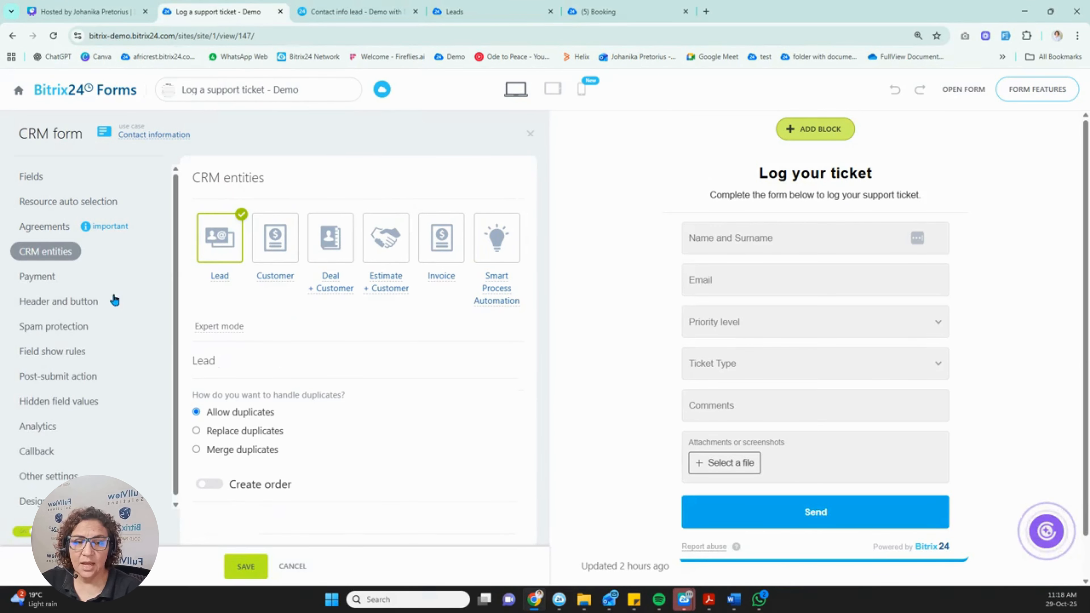
click(30, 180)
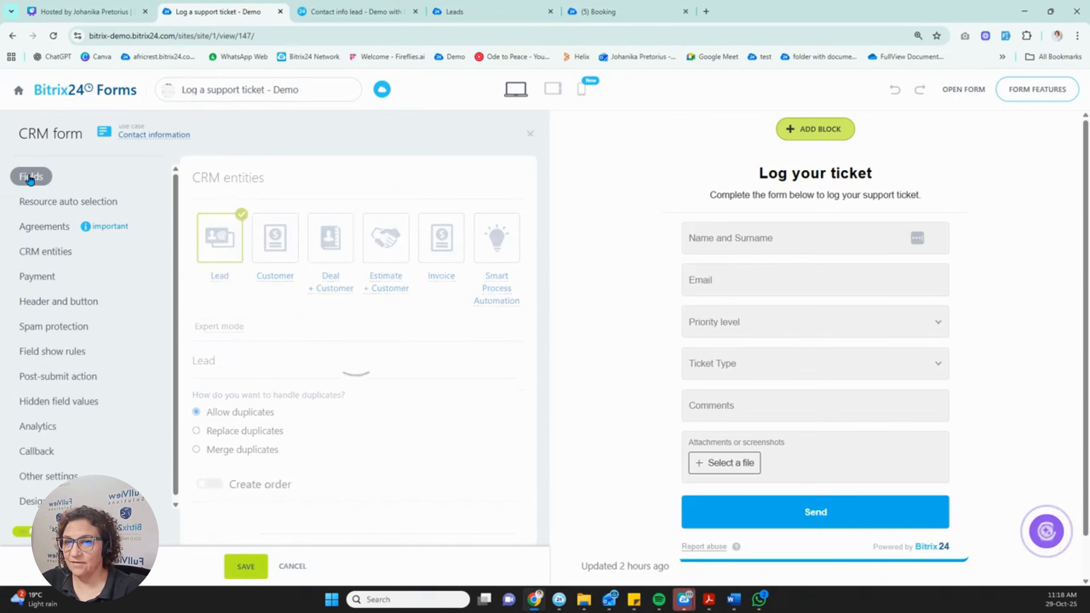
Open the settings of the Attachments or screenshots field.
scroll(320, 342, down, 2)
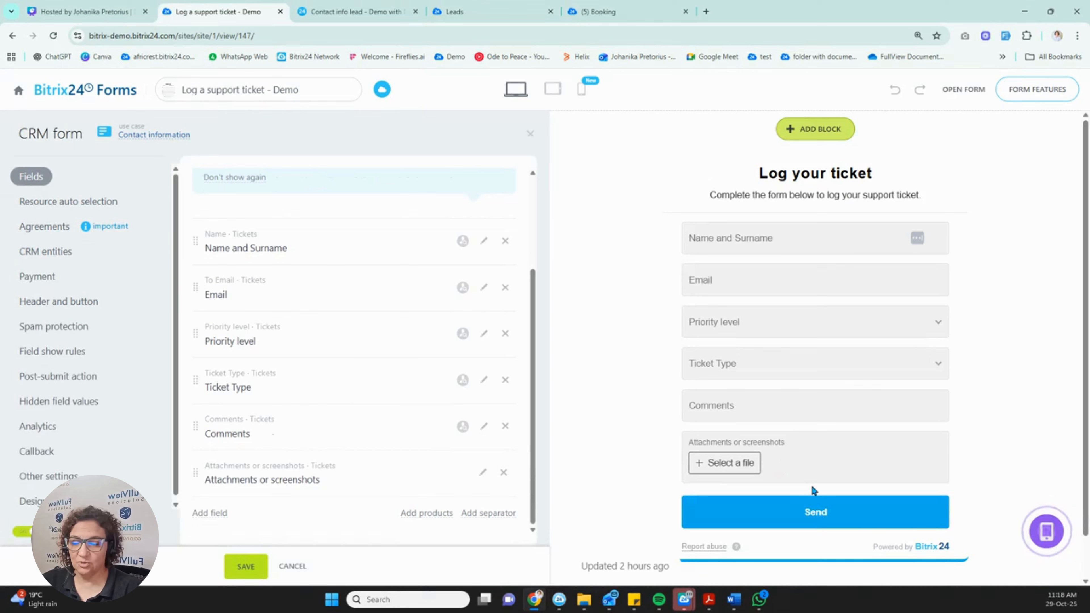
click(483, 473)
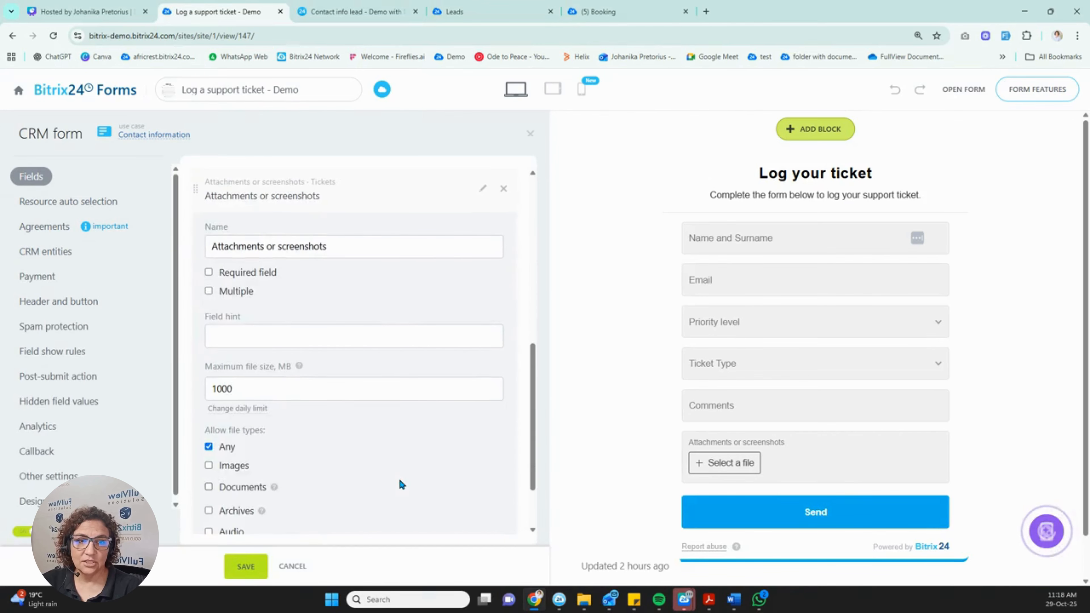
scroll(398, 478, down, 2)
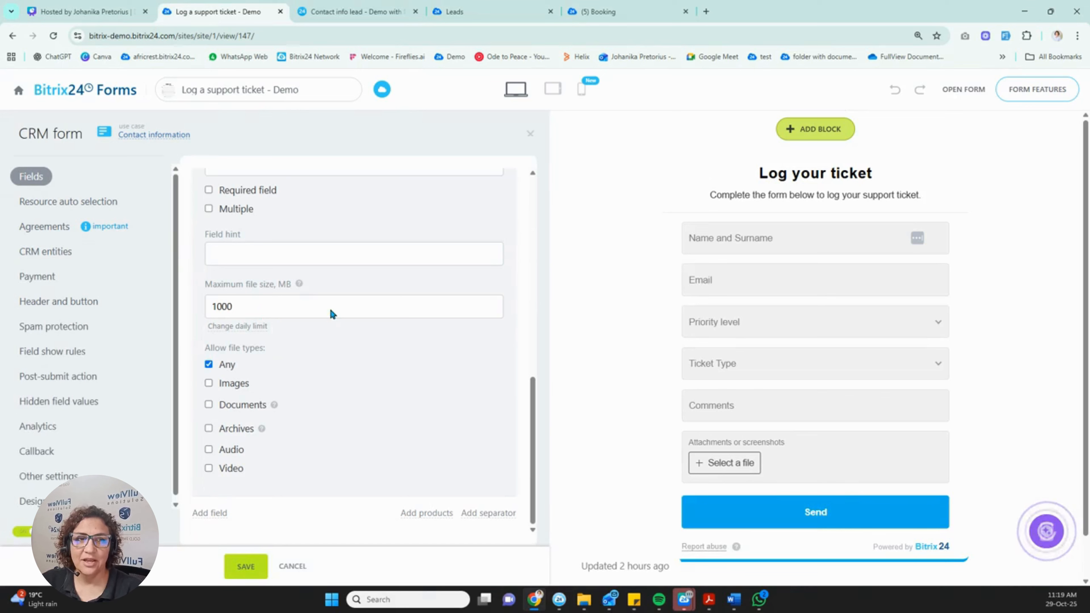
scroll(360, 319, up, 3)
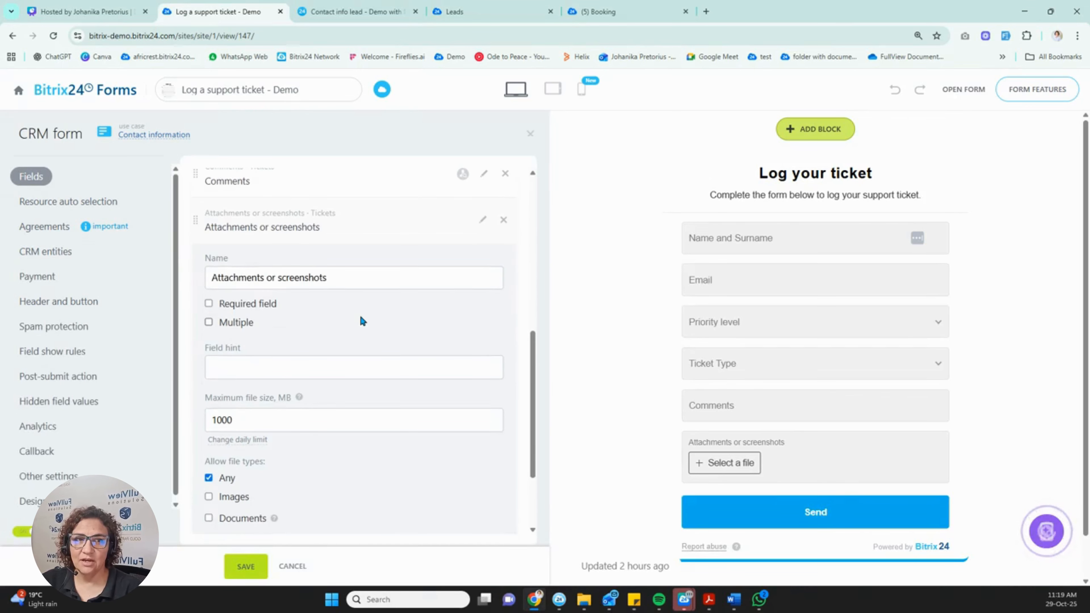
scroll(317, 416, down, 1)
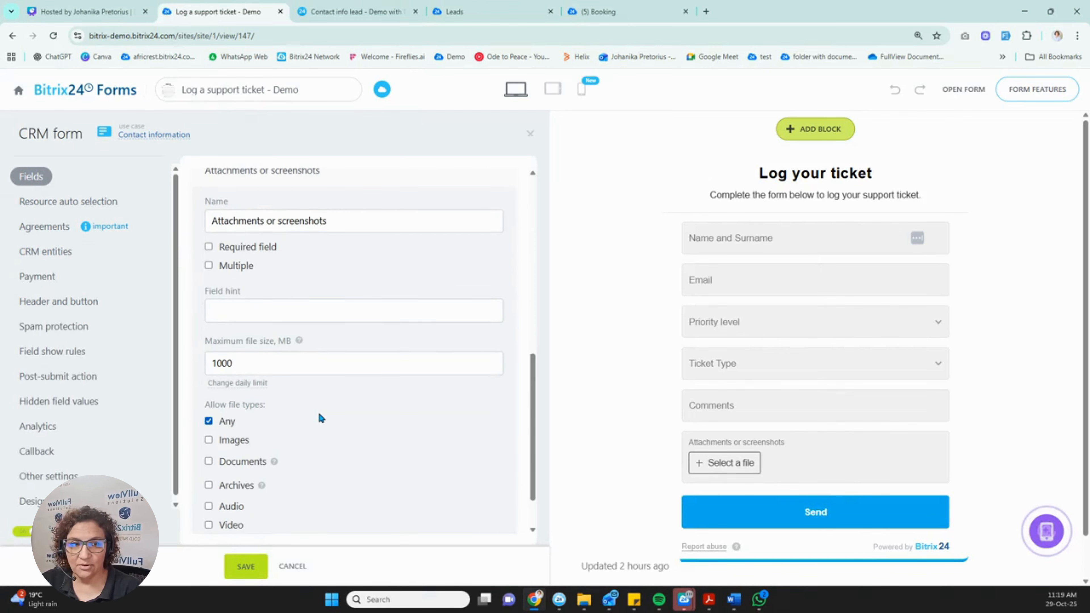
scroll(351, 403, up, 1)
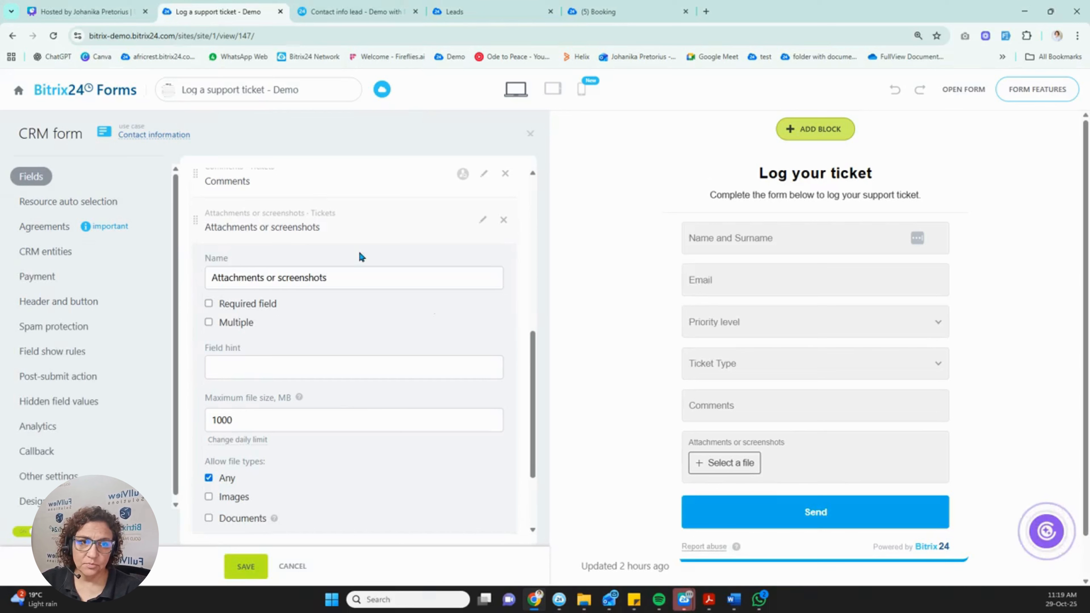
Enter the field hint 'Please don't submit larger than 20MB' and fix its typos.
click(266, 367)
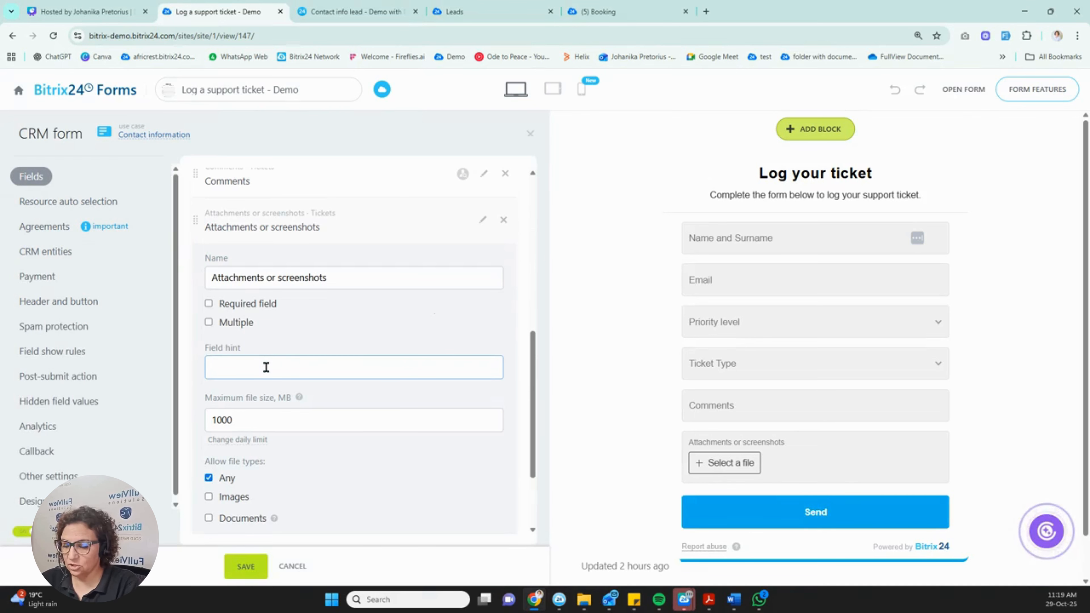
text(Please dont )
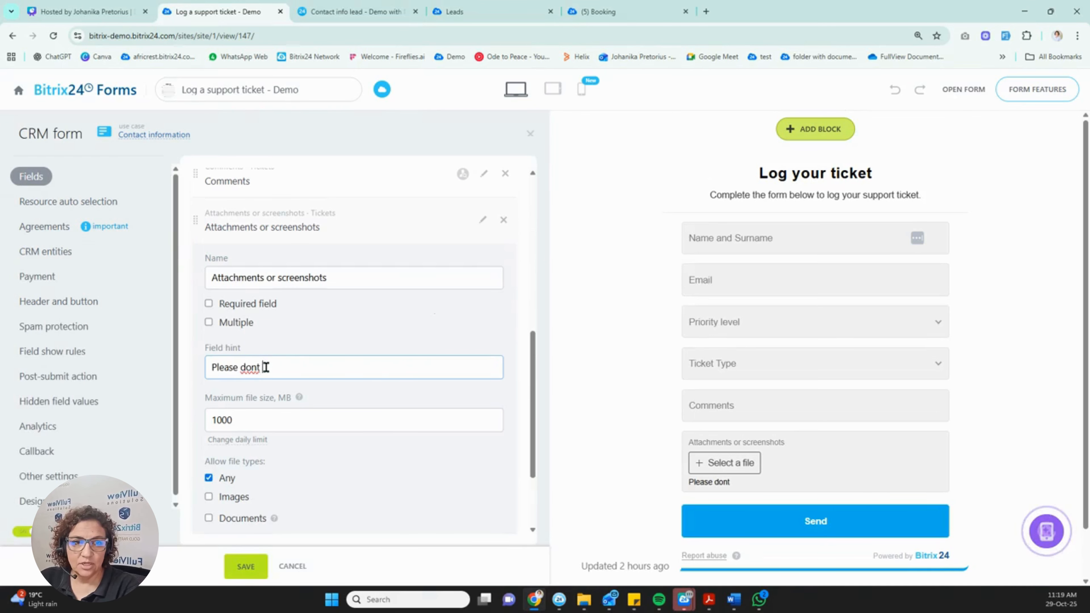
text(sumbit I)
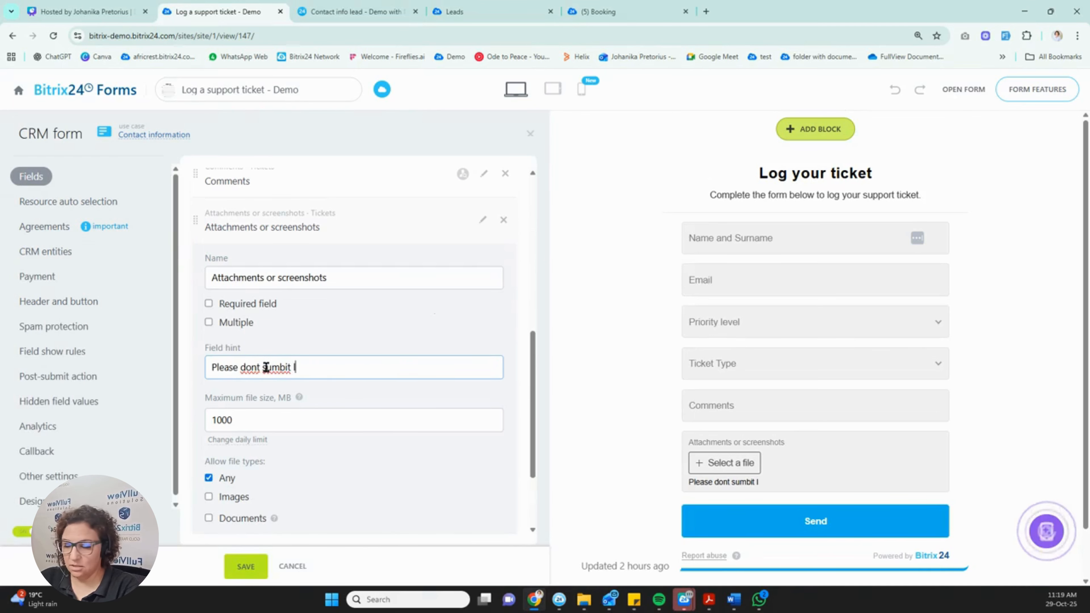
text(arger thatn 2-)
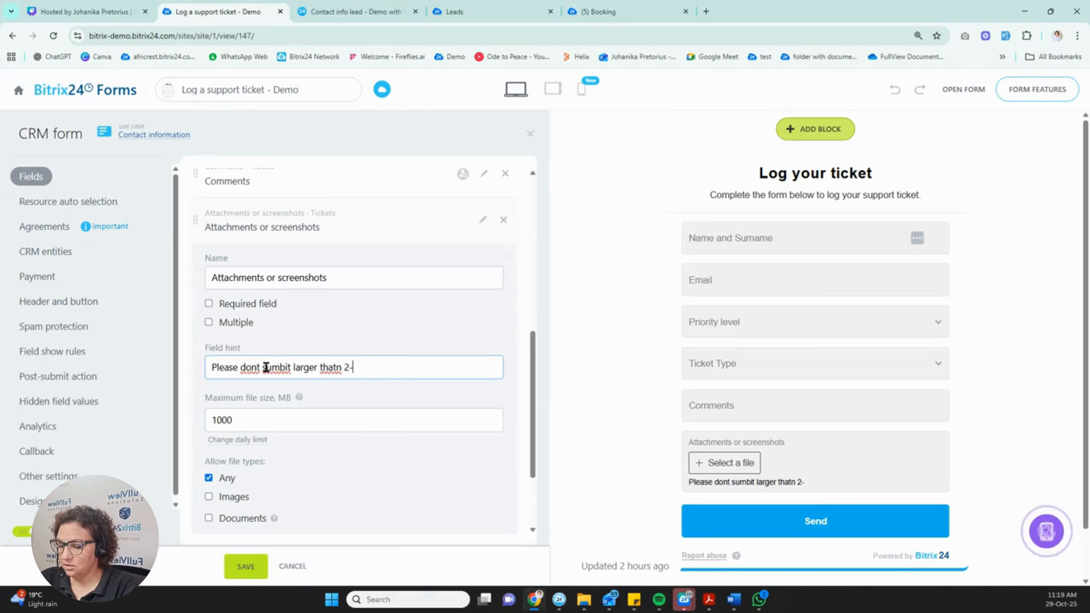
key(BackSpace)
text(0MB)
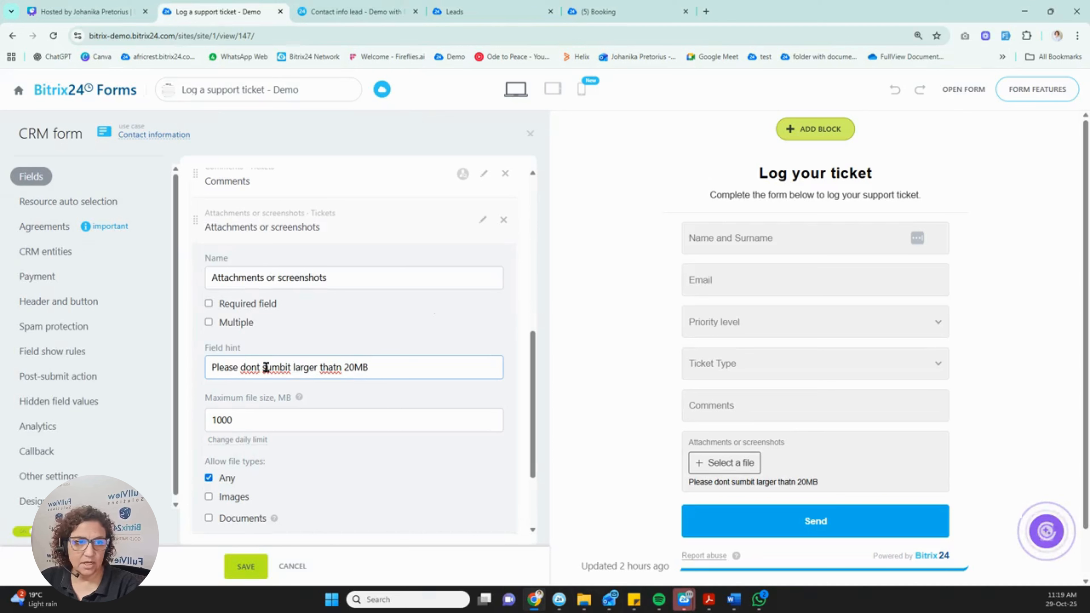
click(338, 371)
key(BackSpace)
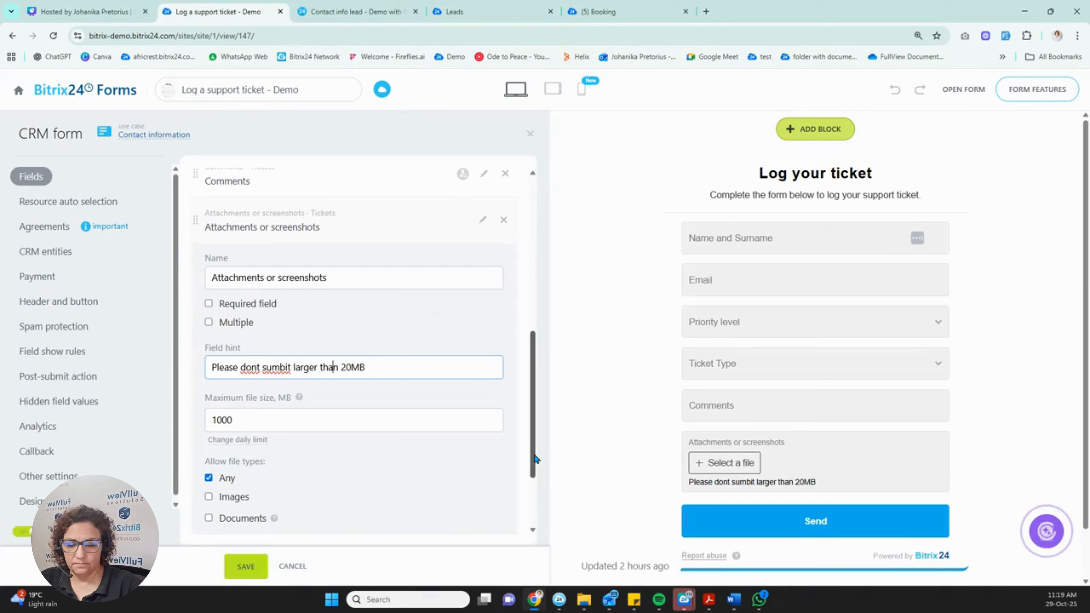
key(Left)
key(Left)
key(Left)
key(Left)
key(Left)
key(Left)
key(Left)
key(Left)
key(Left)
key(Left)
key(Left)
key(Left)
key(Left)
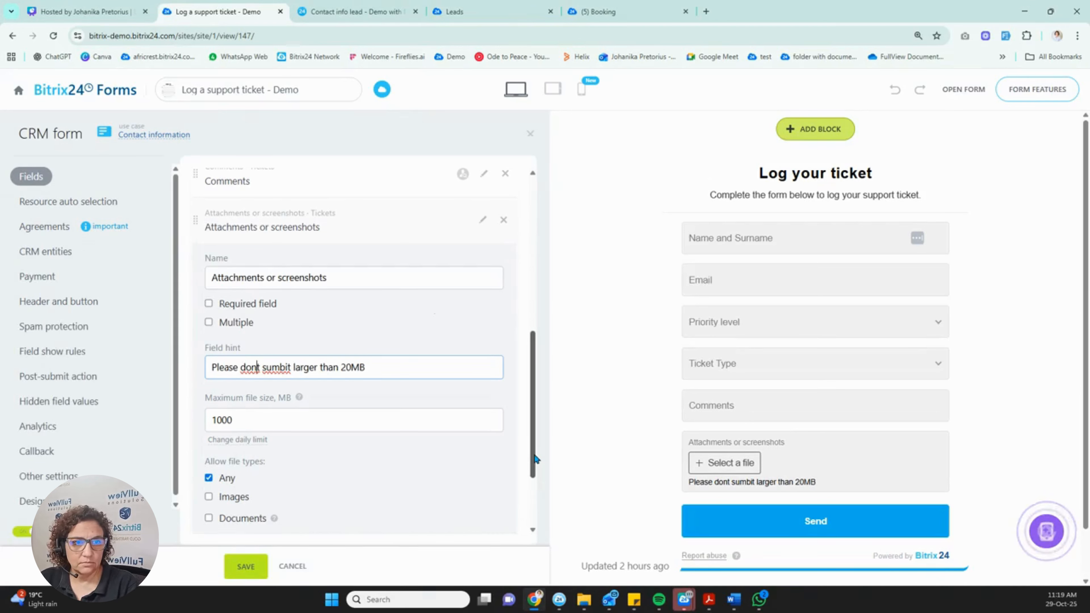
text(')
key(Right)
key(Right)
key(Right)
key(Right)
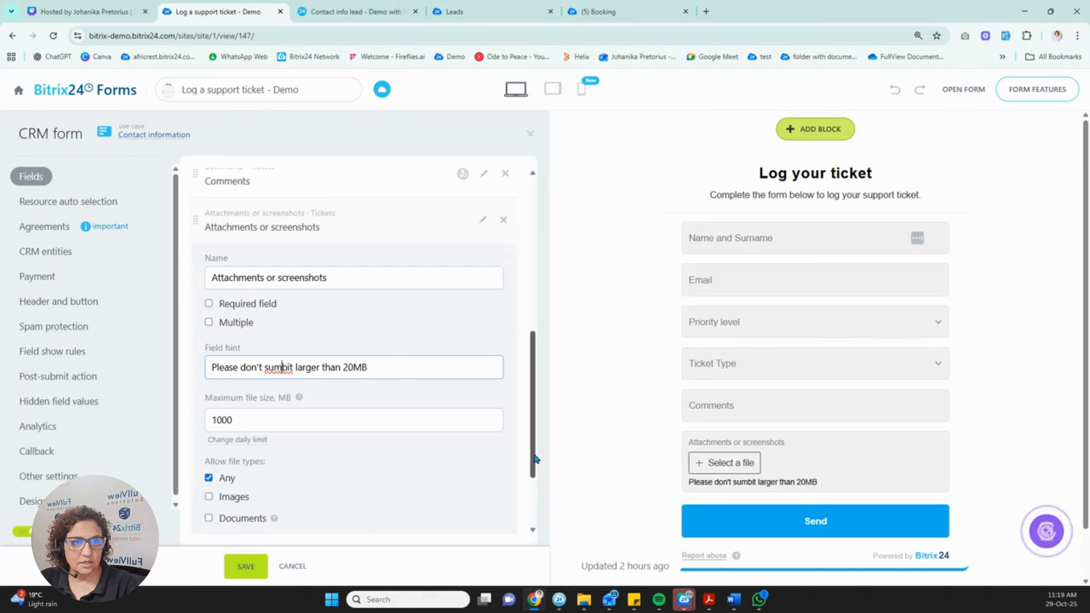
key(BackSpace)
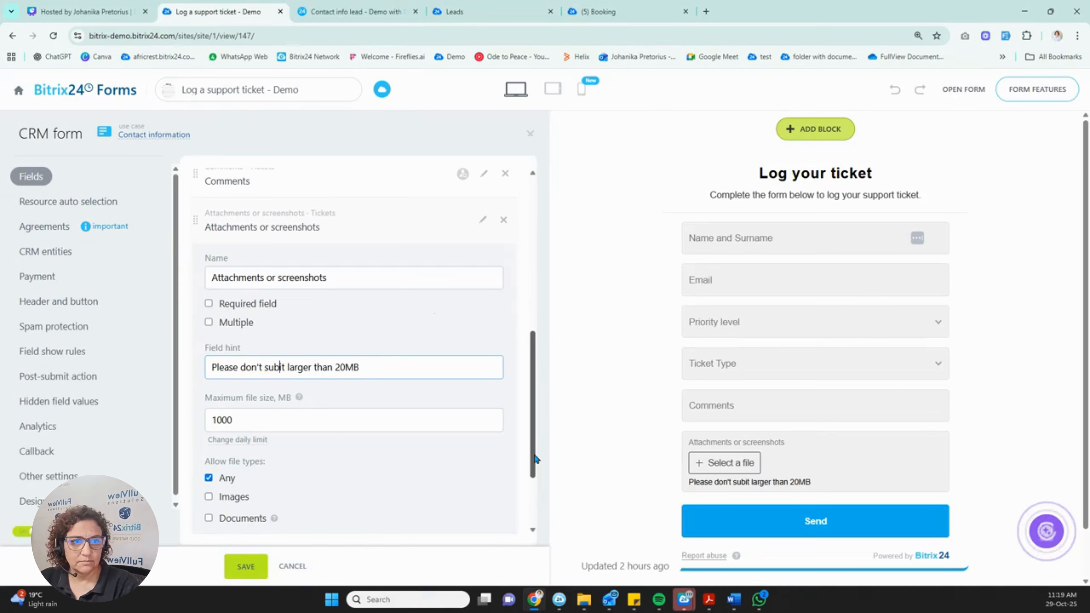
text(m)
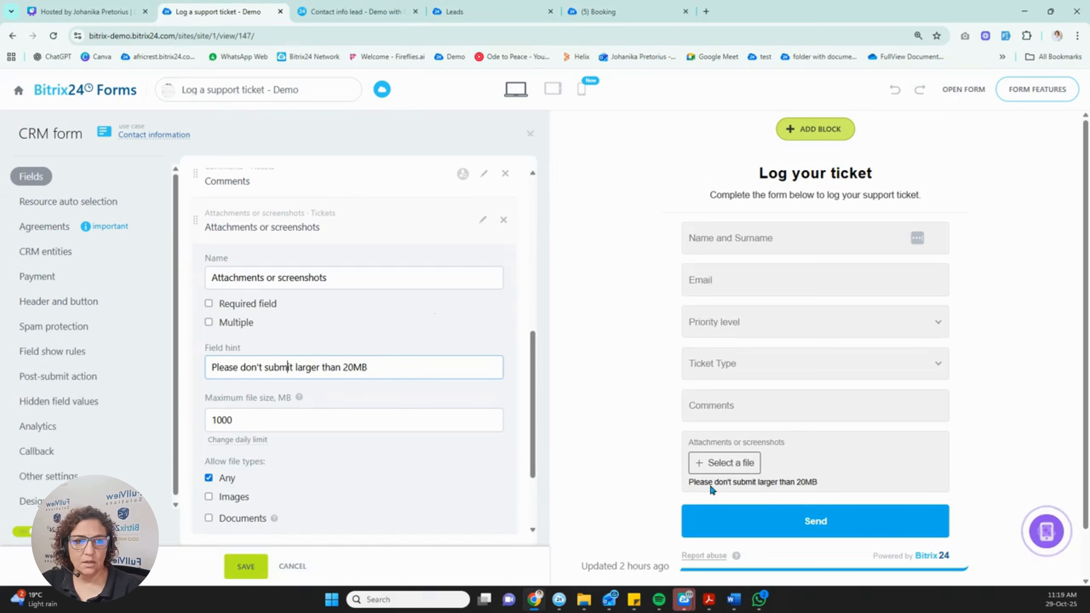
drag(818, 487, 685, 488)
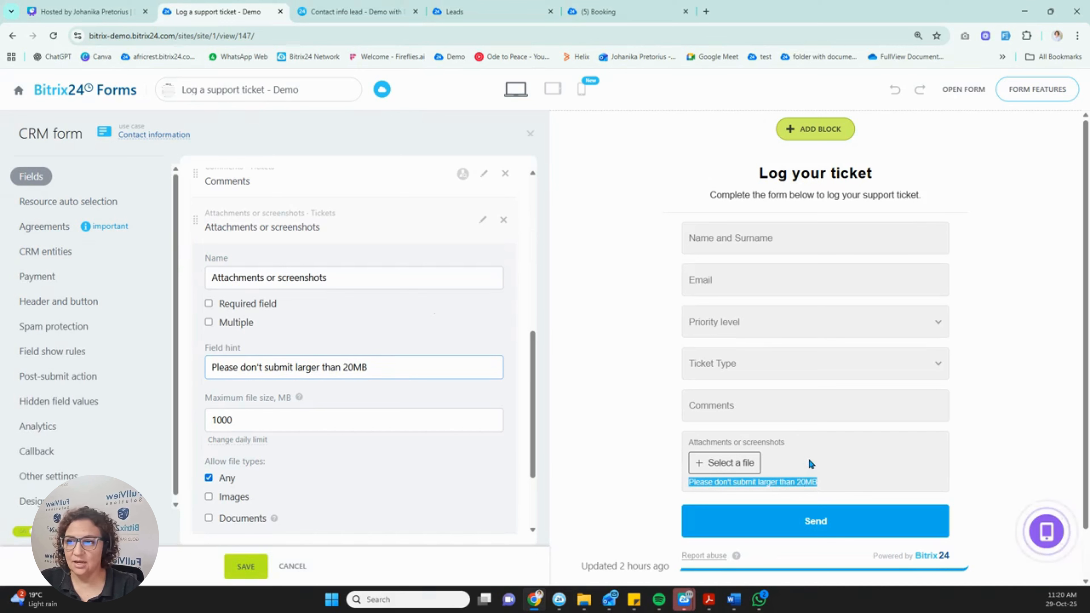
Make the Email field required so it shows an asterisk in the preview.
scroll(275, 386, up, 5)
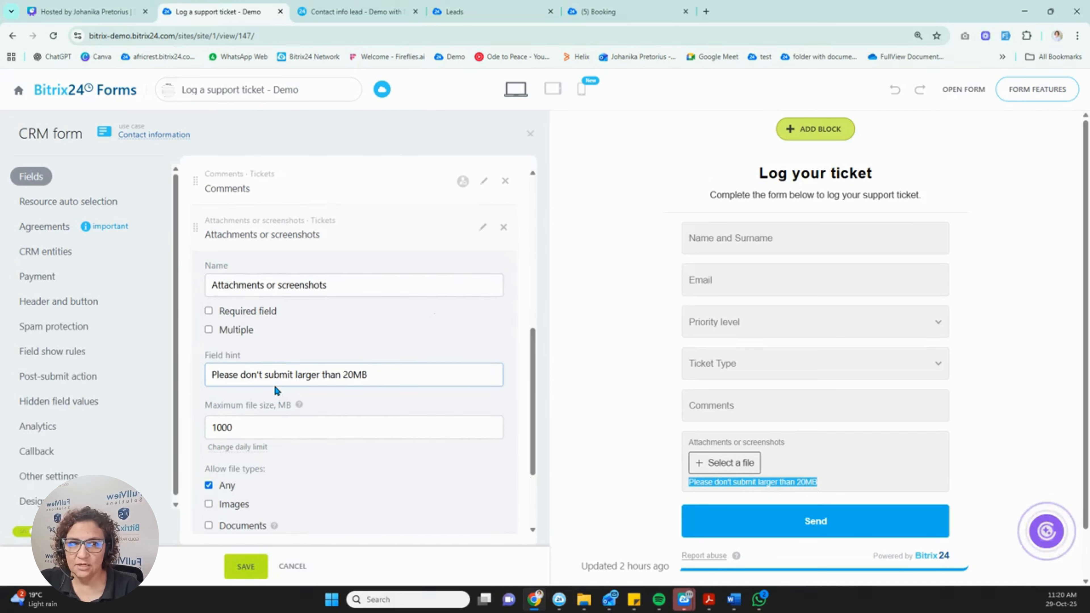
scroll(262, 480, down, 3)
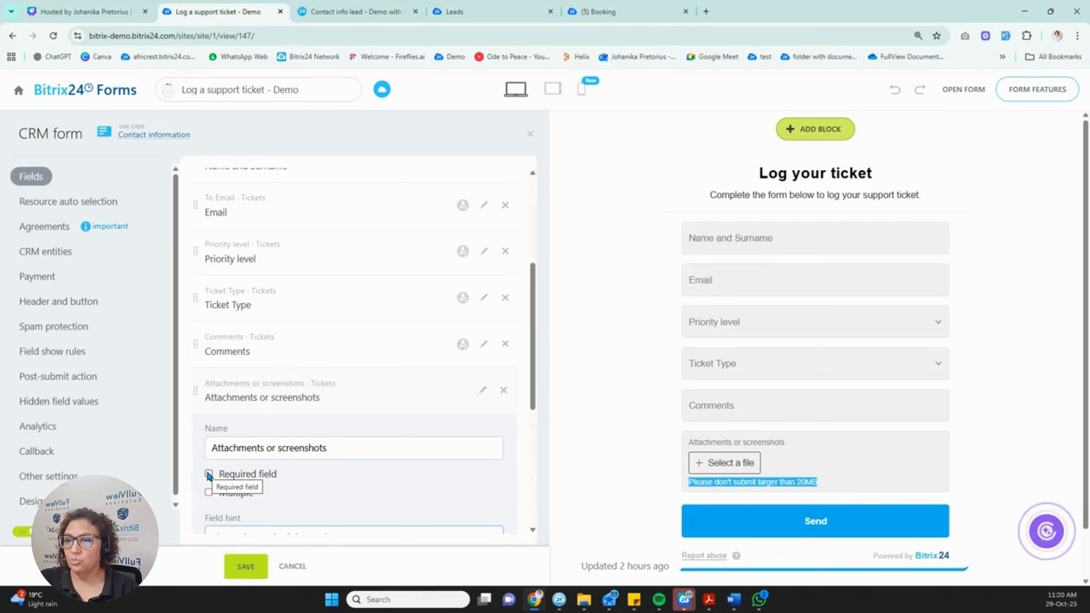
scroll(287, 339, up, 3)
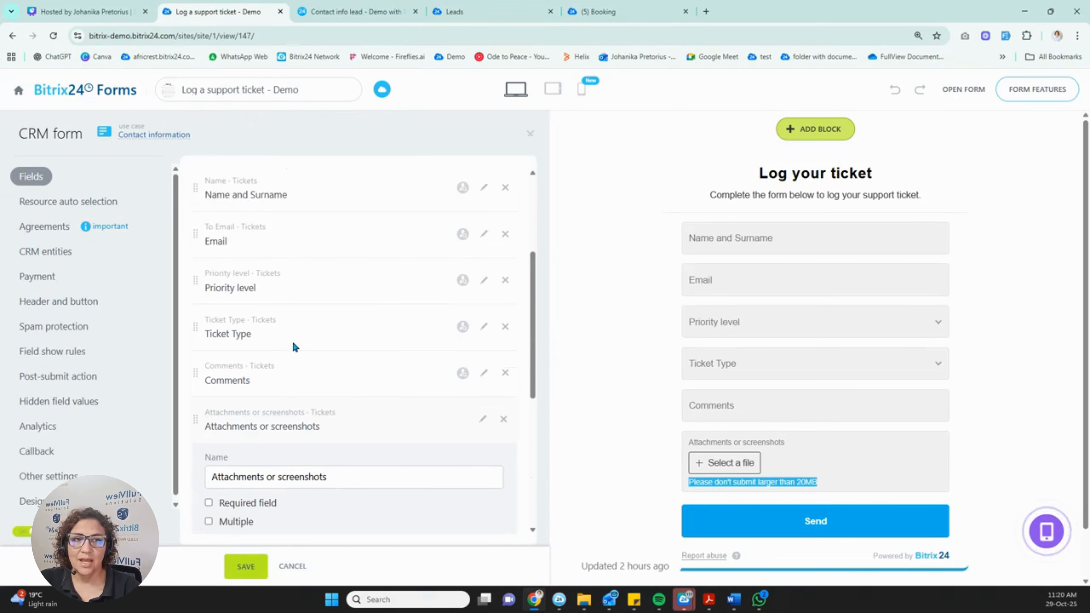
click(484, 318)
scroll(300, 382, down, 1)
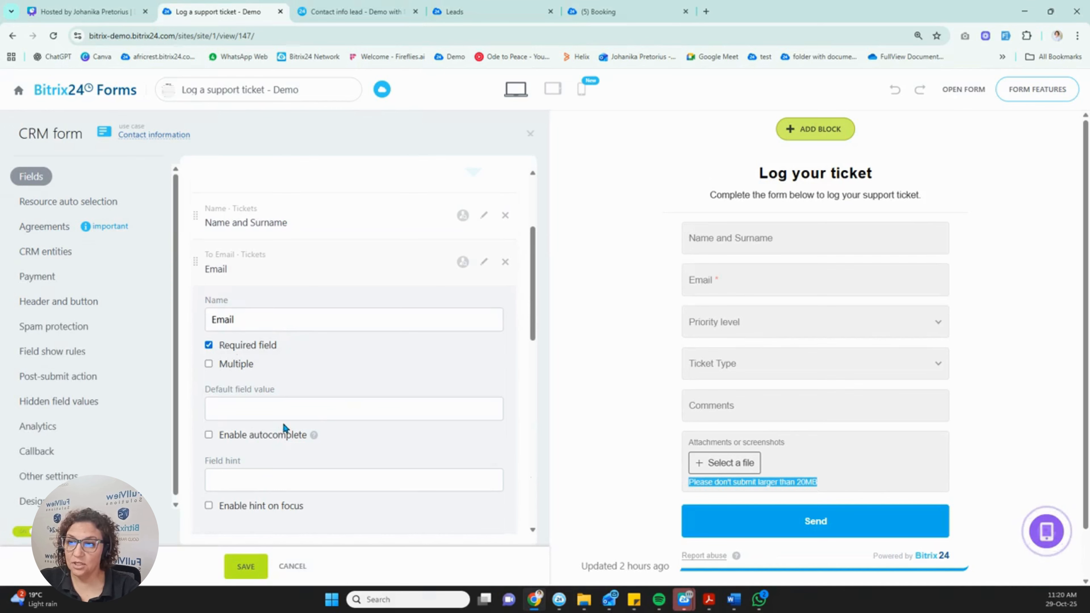
scroll(283, 425, down, 6)
Leave the Ticket Type field's default value as Not selected.
click(485, 325)
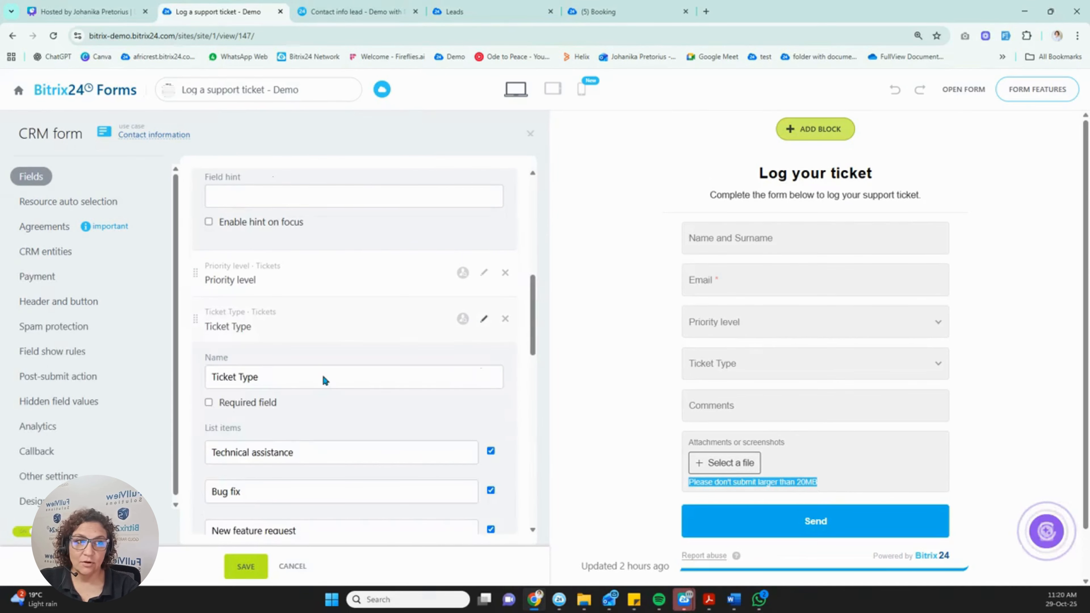
scroll(275, 411, down, 5)
scroll(276, 417, down, 2)
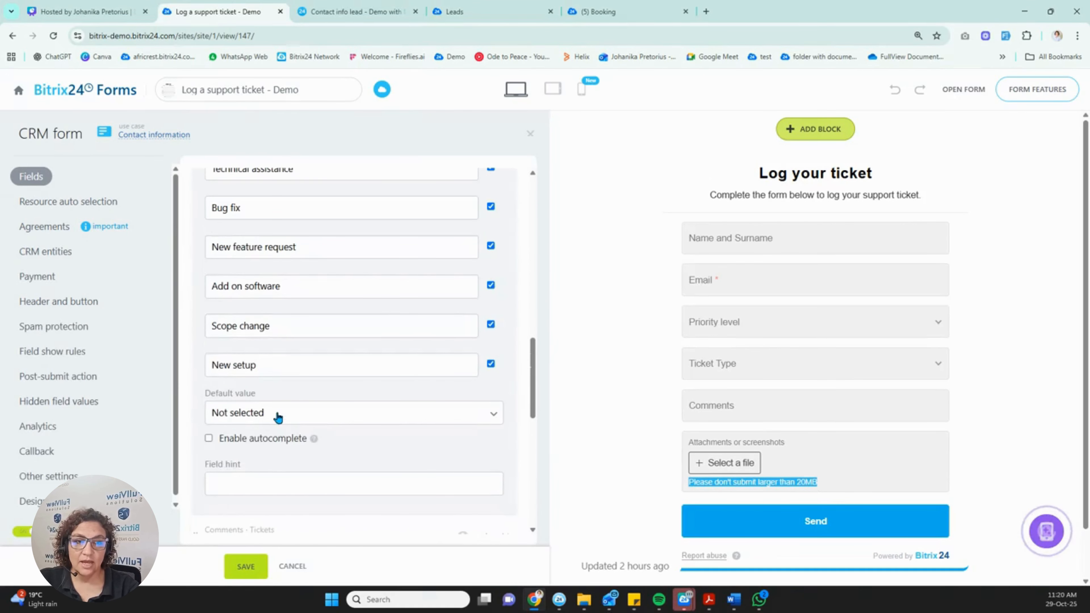
click(381, 416)
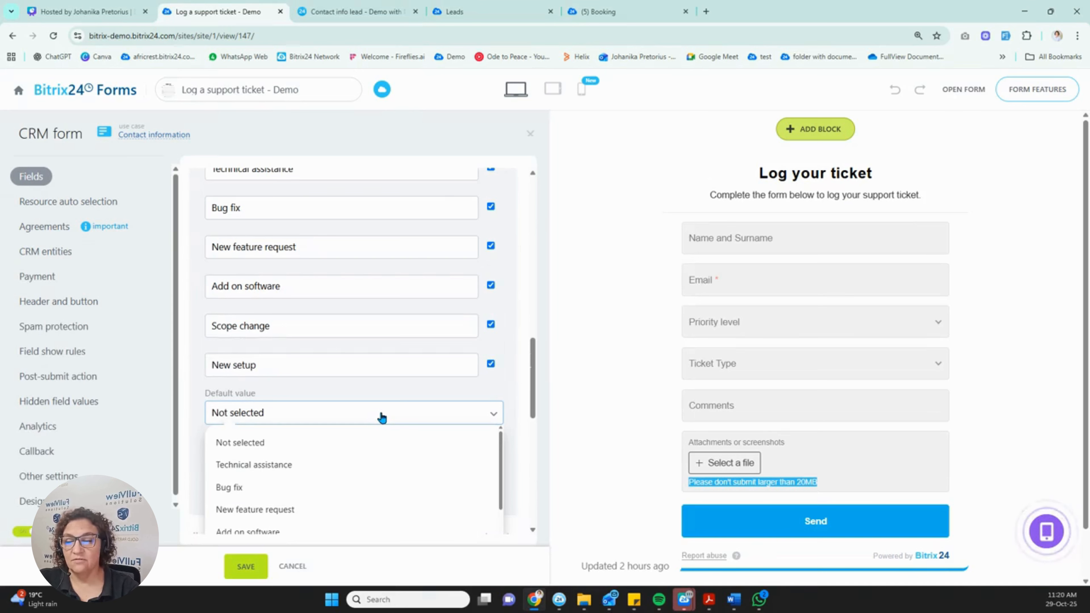
click(382, 417)
scroll(320, 424, down, 4)
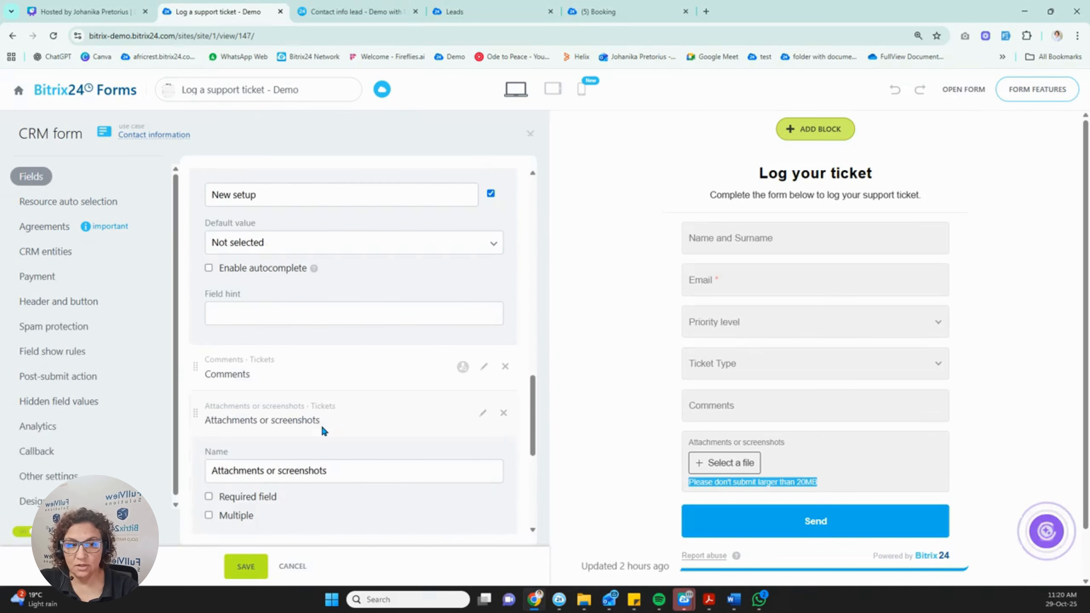
Try saving the form and decline creating the missing fields.
click(246, 567)
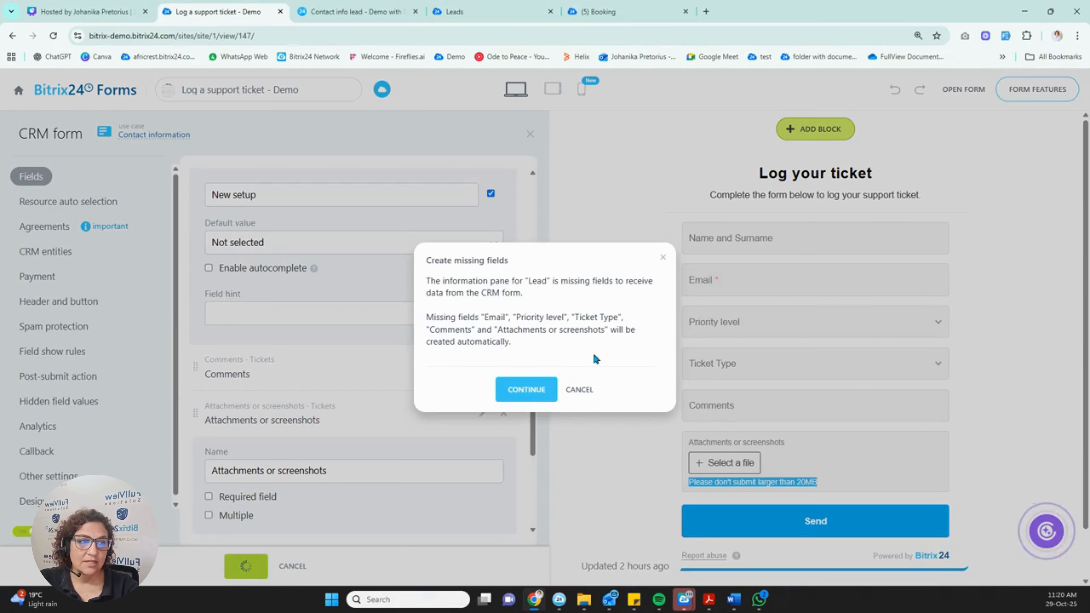
click(581, 389)
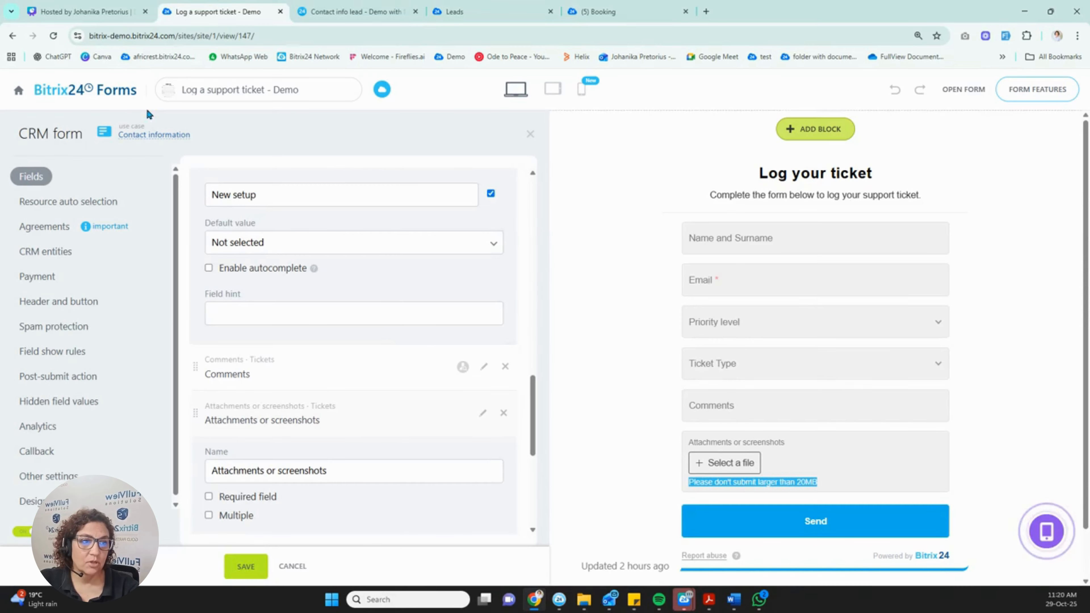
click(34, 183)
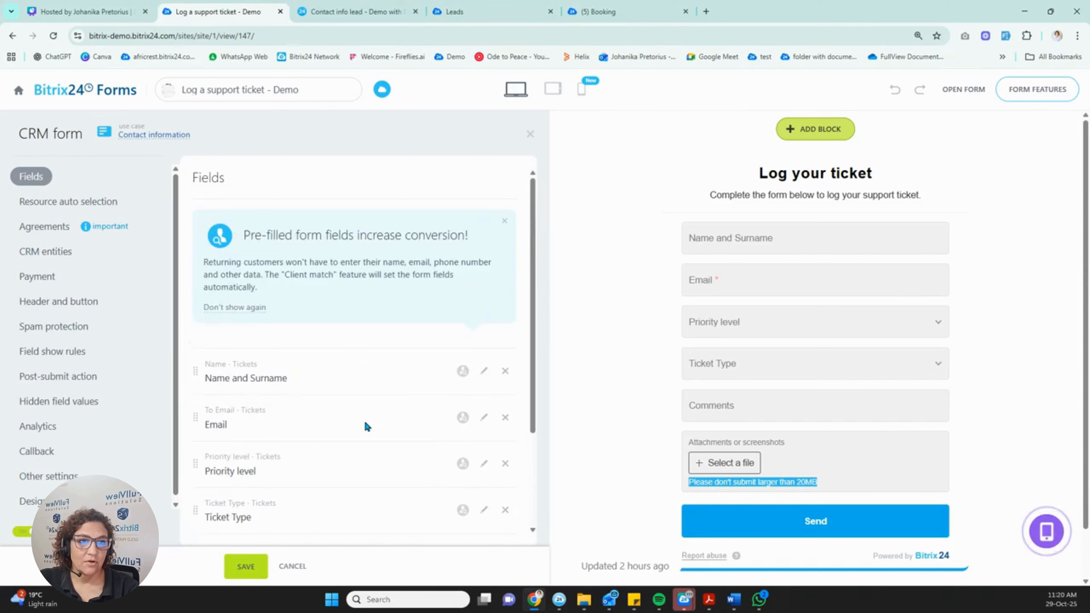
Switch the CRM entity back to Smart Process Automation > Tickets and save the form.
scroll(364, 429, up, 3)
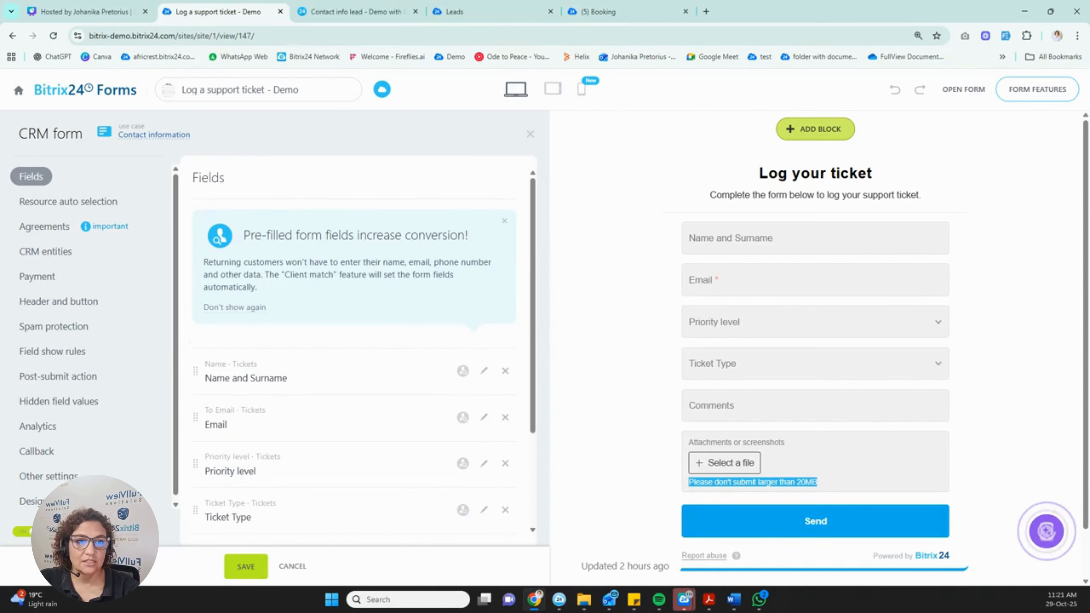
click(35, 251)
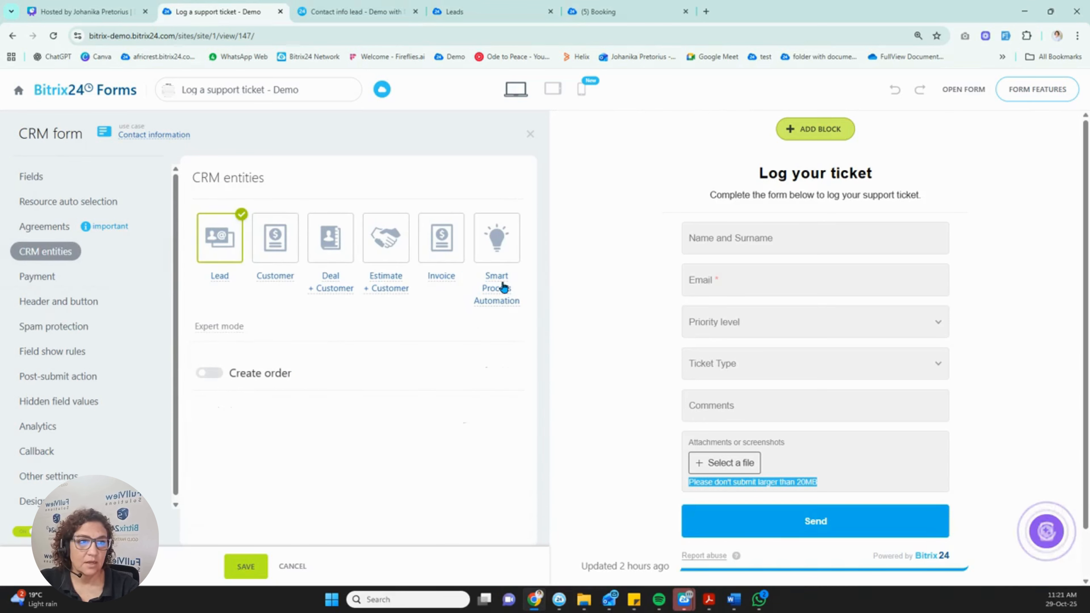
click(499, 289)
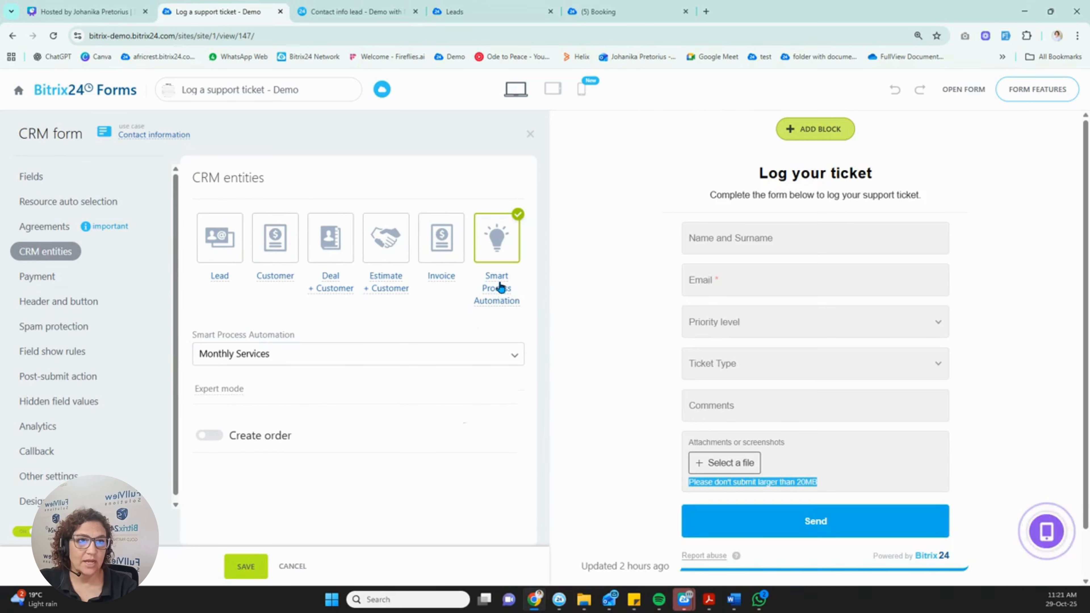
click(507, 356)
scroll(290, 451, down, 3)
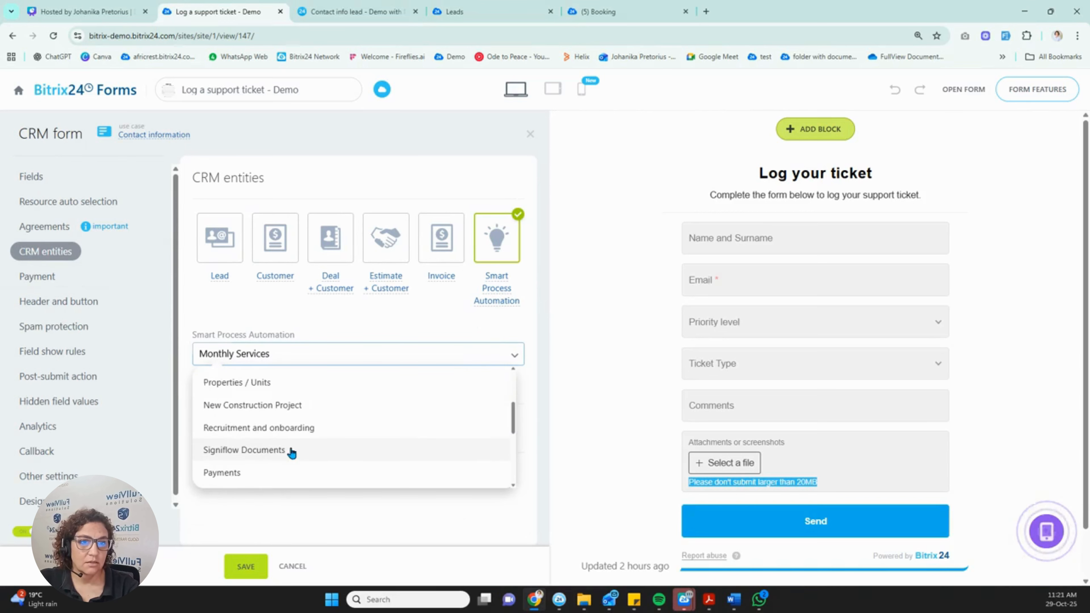
scroll(290, 451, down, 5)
click(226, 427)
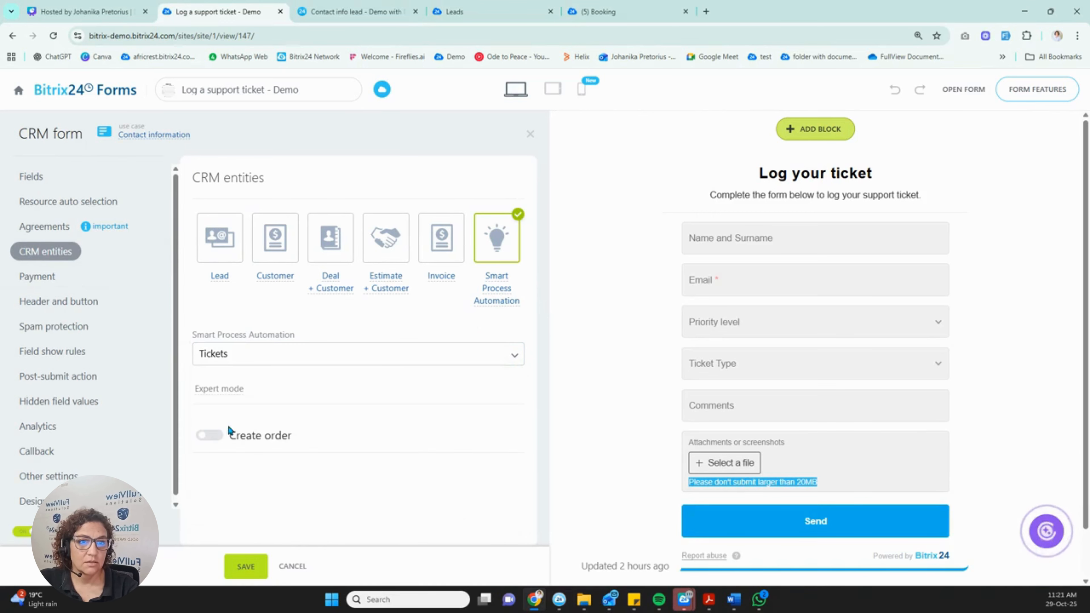
click(243, 568)
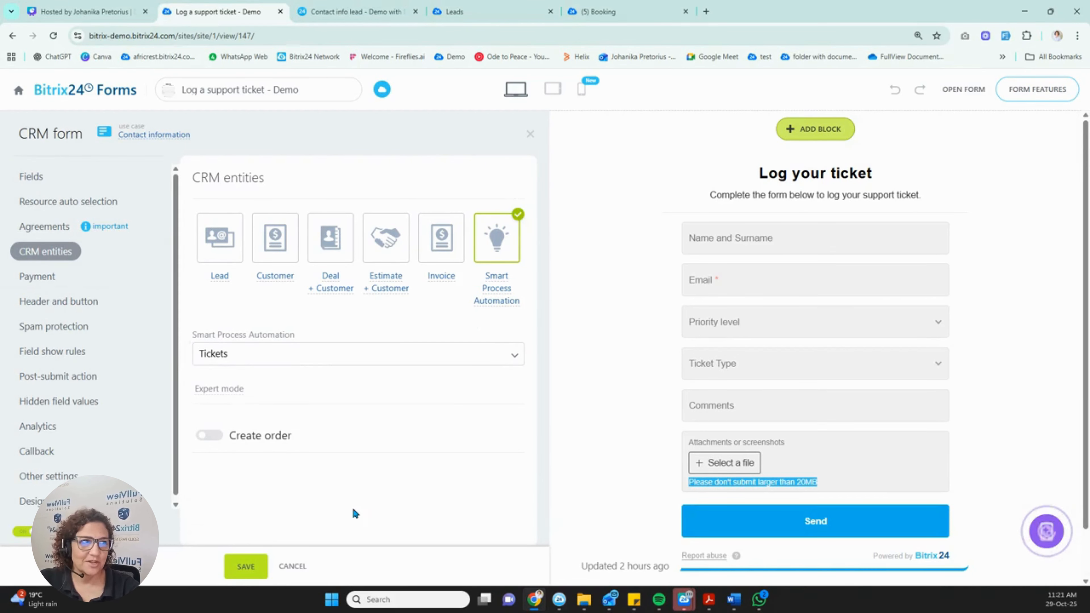
click(969, 91)
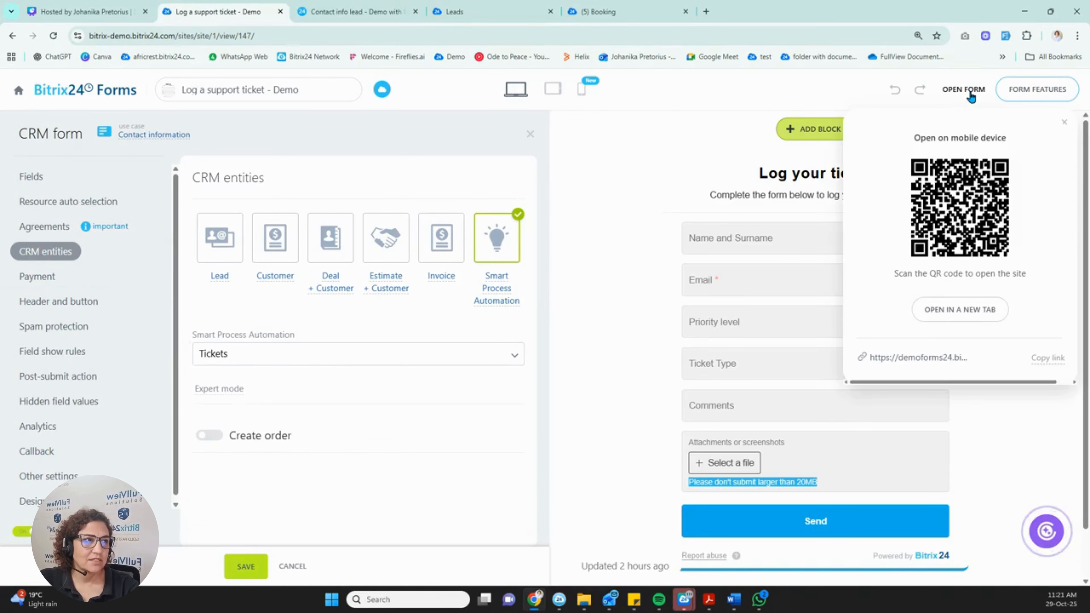
Open the live form in a new tab and set priority 2 and type New feature request.
click(961, 310)
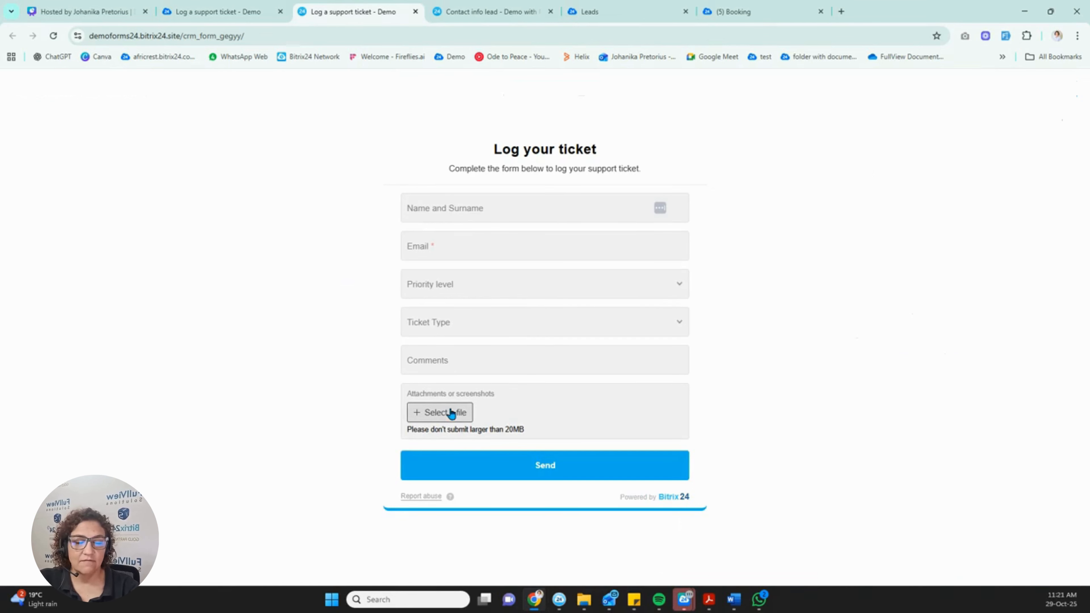
click(502, 284)
click(415, 334)
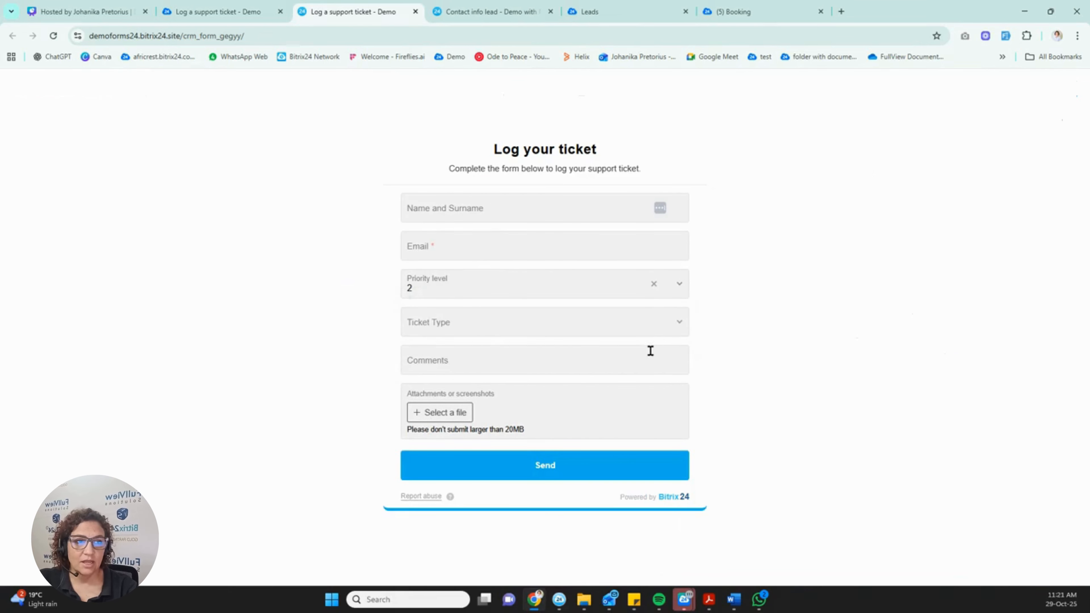
click(653, 330)
click(446, 392)
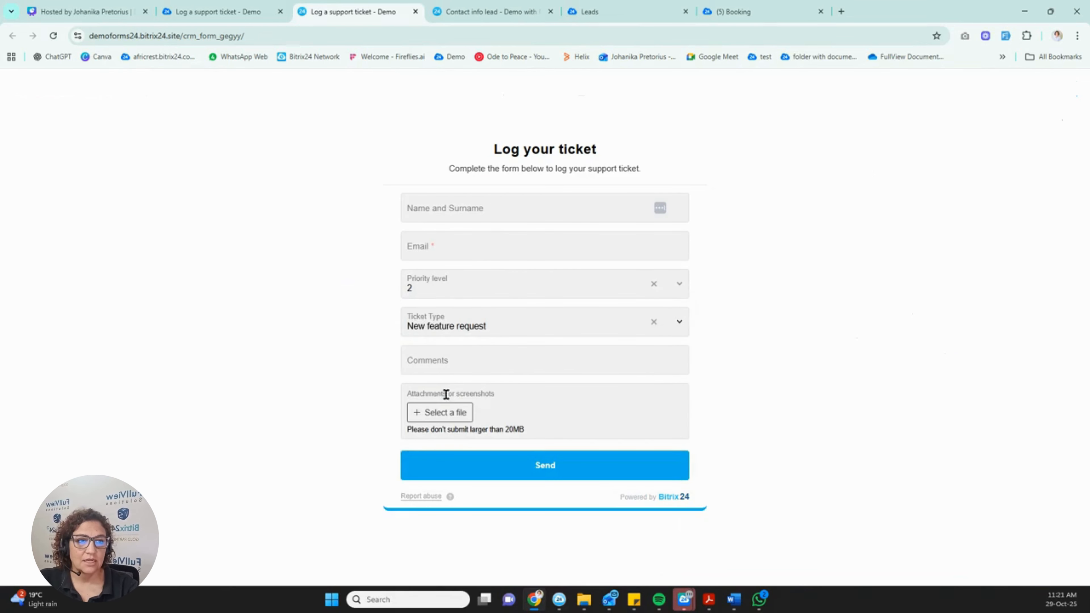
Attach the form deal and contact image, enter an email address, and submit the ticket.
click(437, 247)
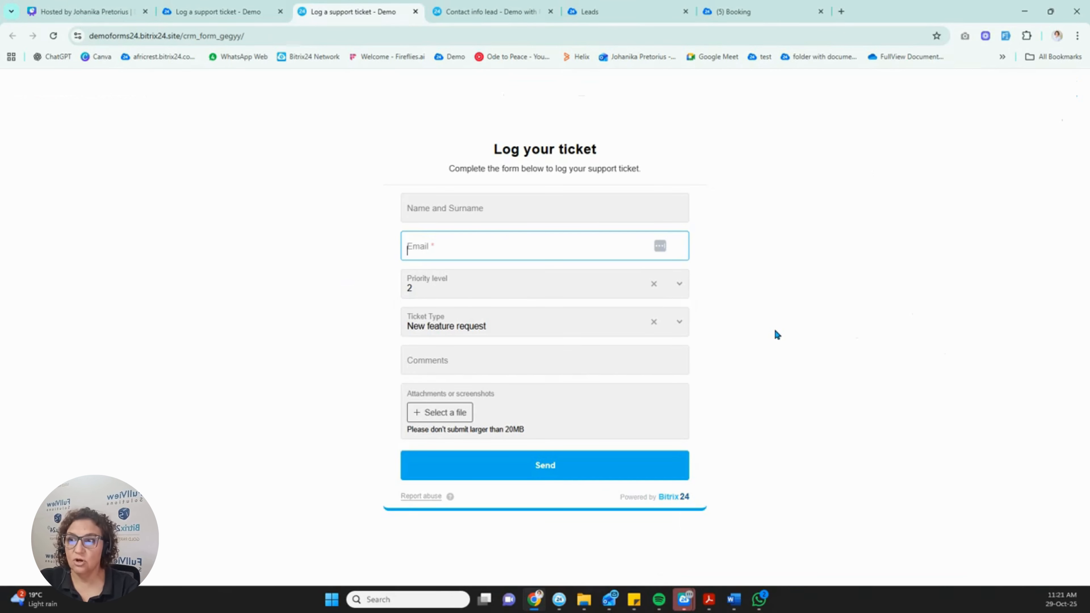
click(453, 415)
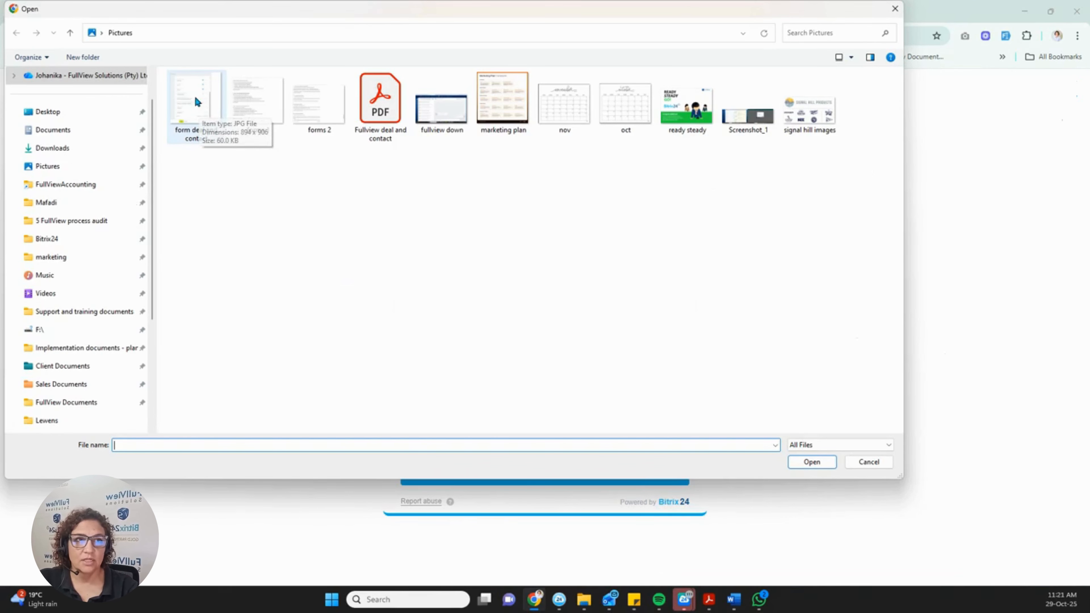
click(186, 91)
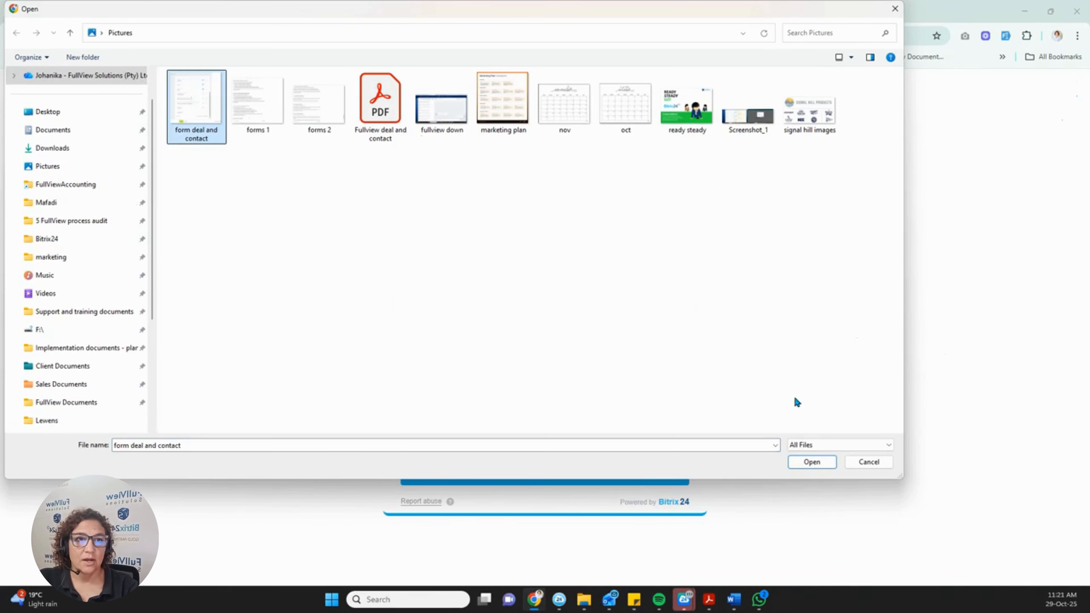
click(820, 462)
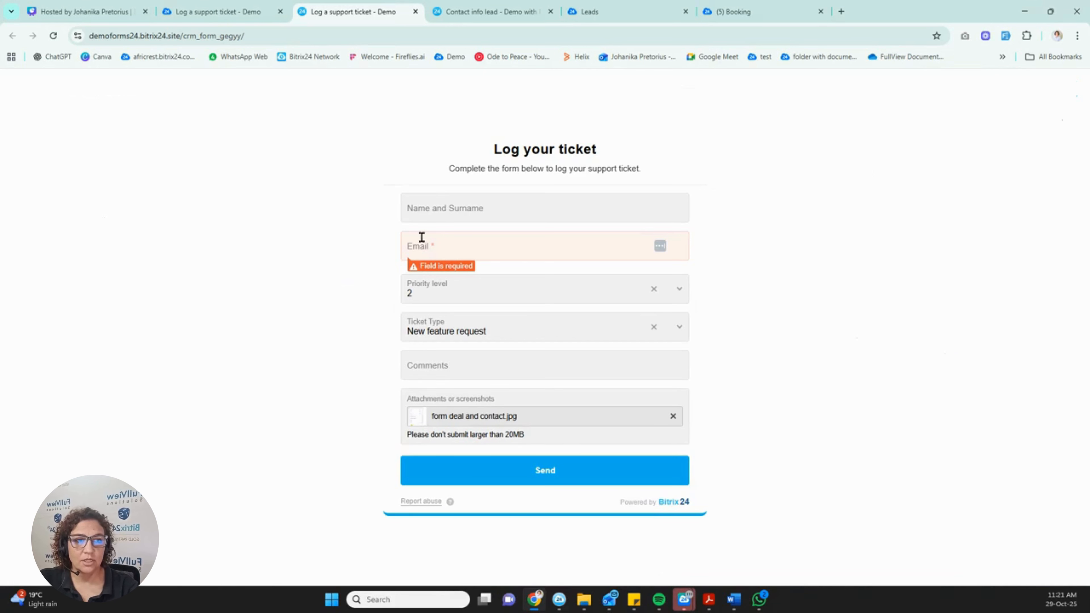
click(453, 241)
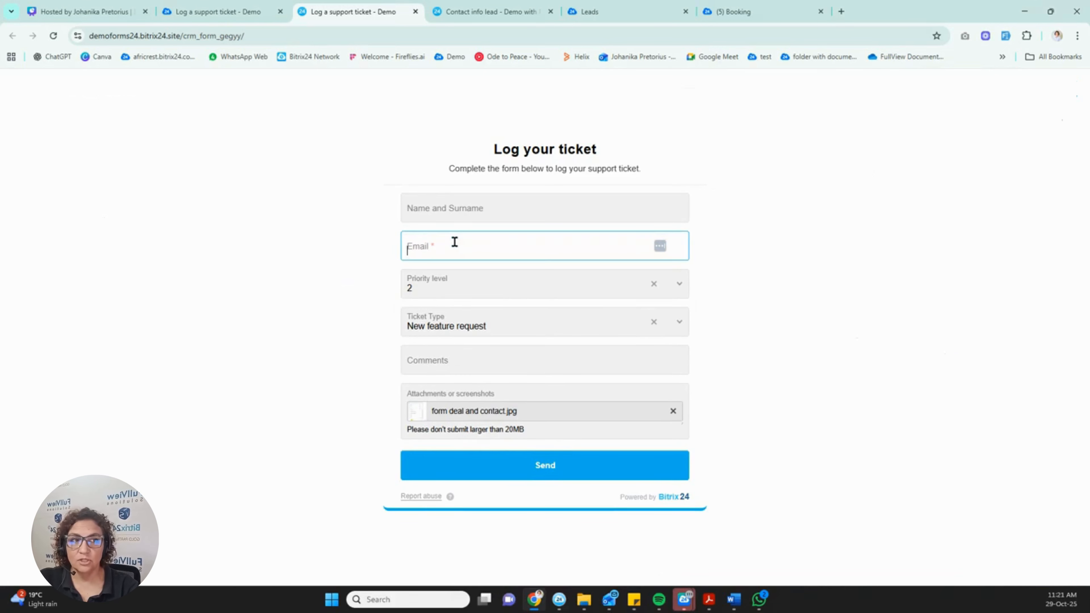
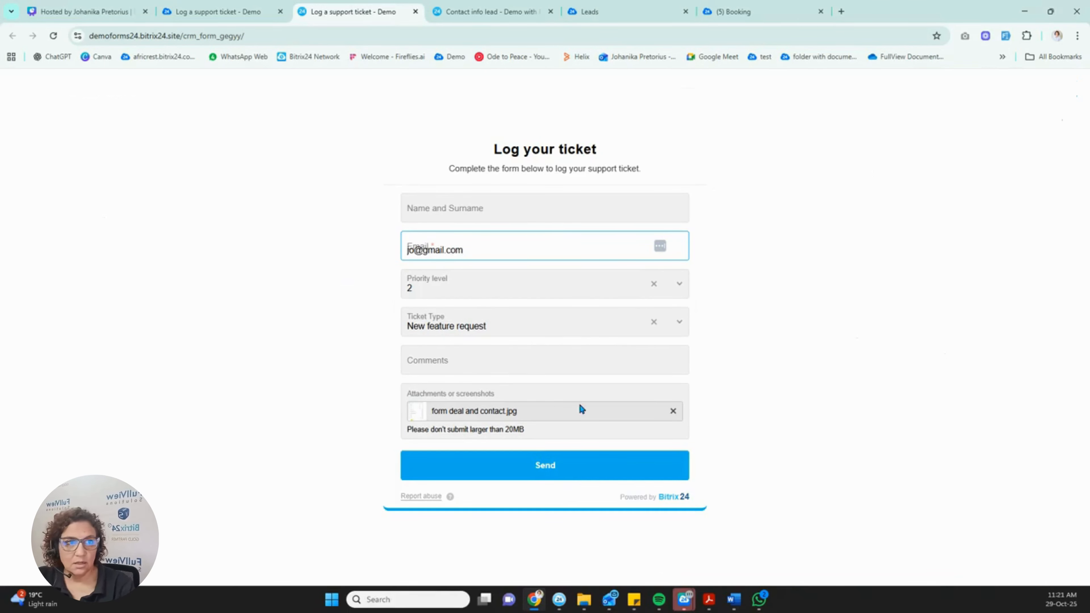
click(556, 468)
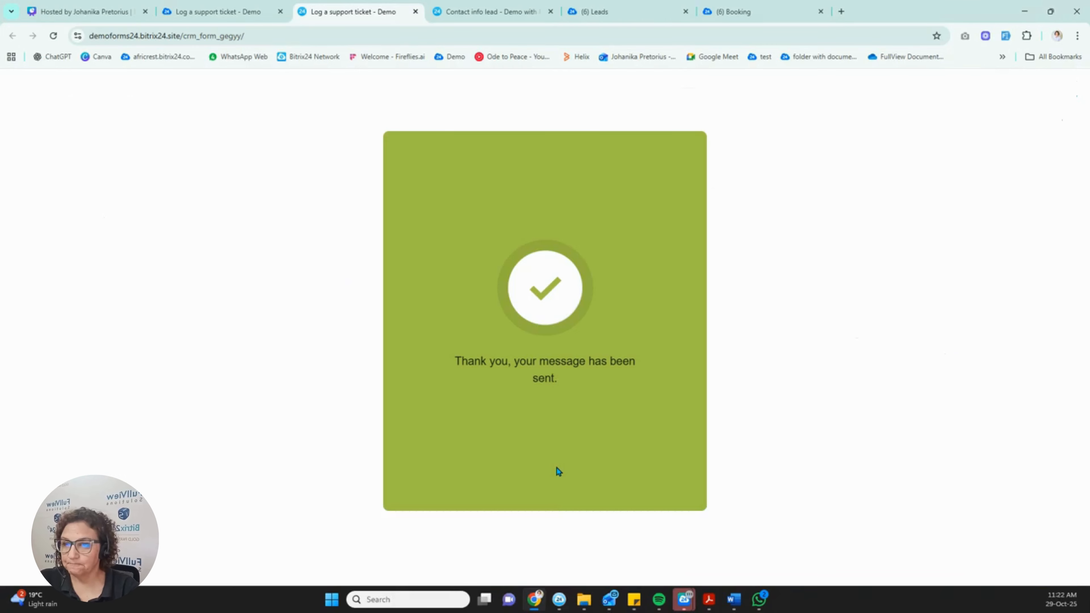
Go back to the form editor tab, then to the CRM forms list.
click(248, 9)
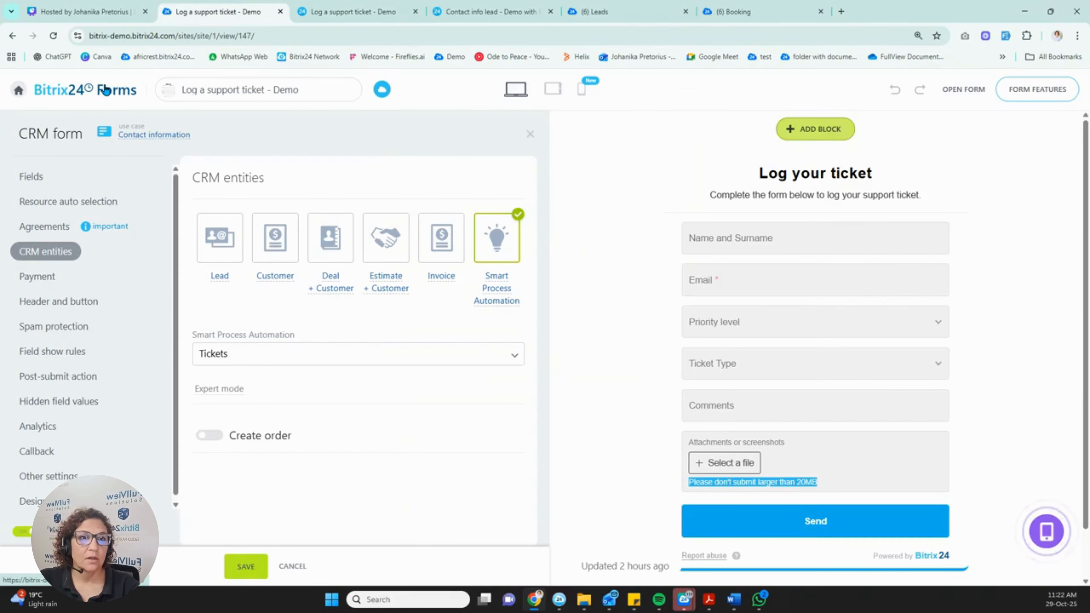
click(105, 89)
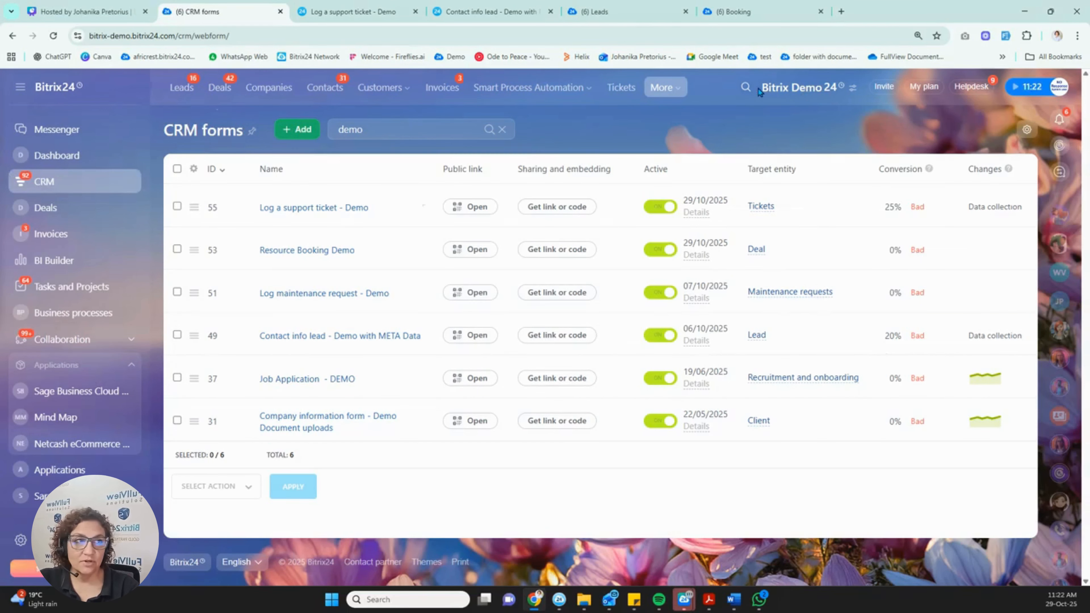
Search the portal for 'booking', open the Booking page in a new tab, then return to CRM forms.
click(746, 91)
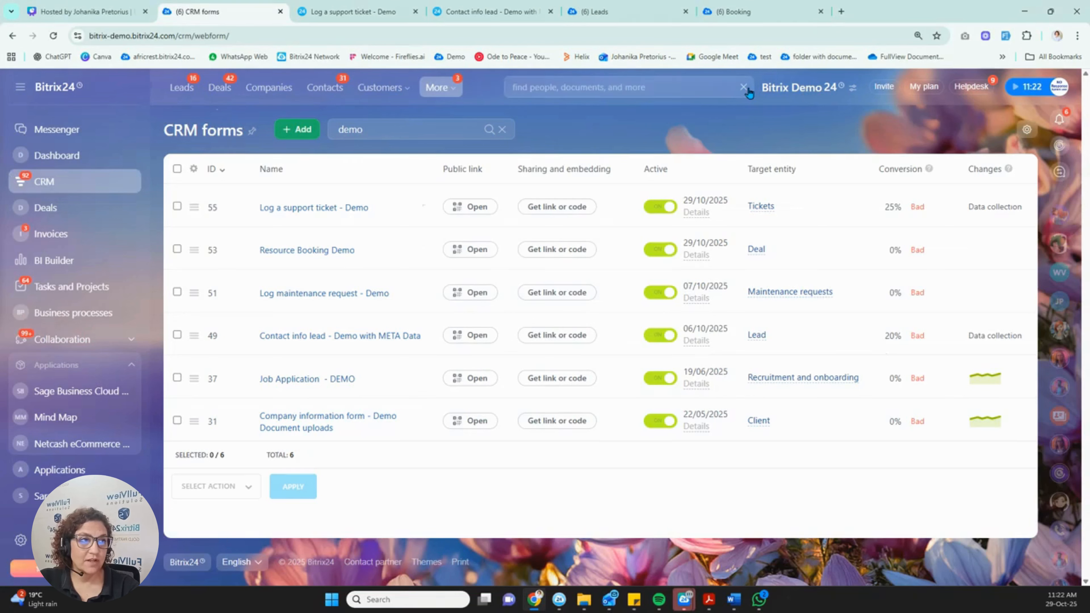
text(booking)
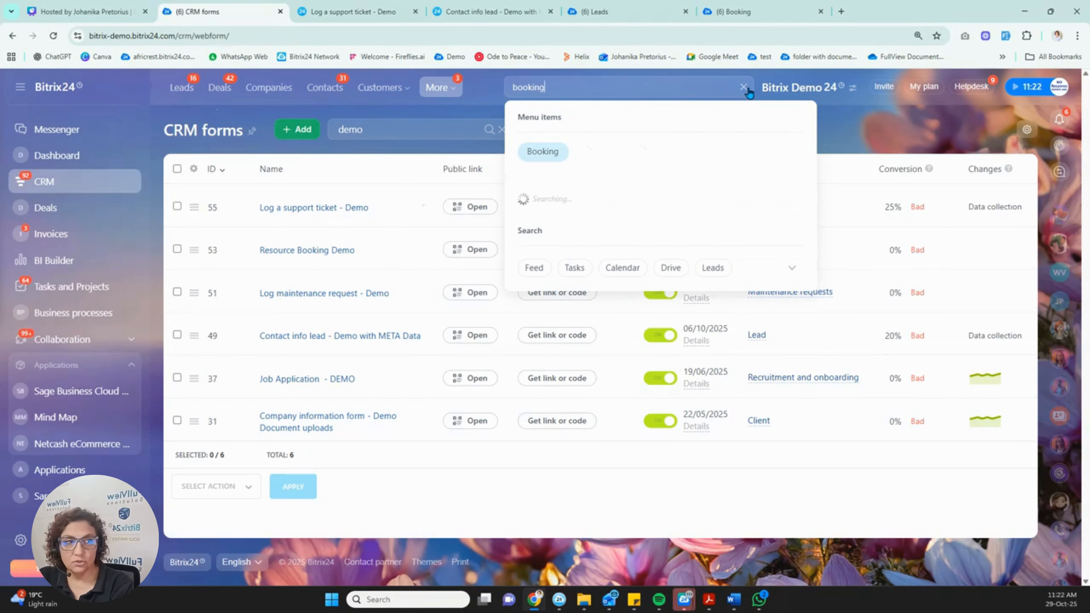
right_click(542, 153)
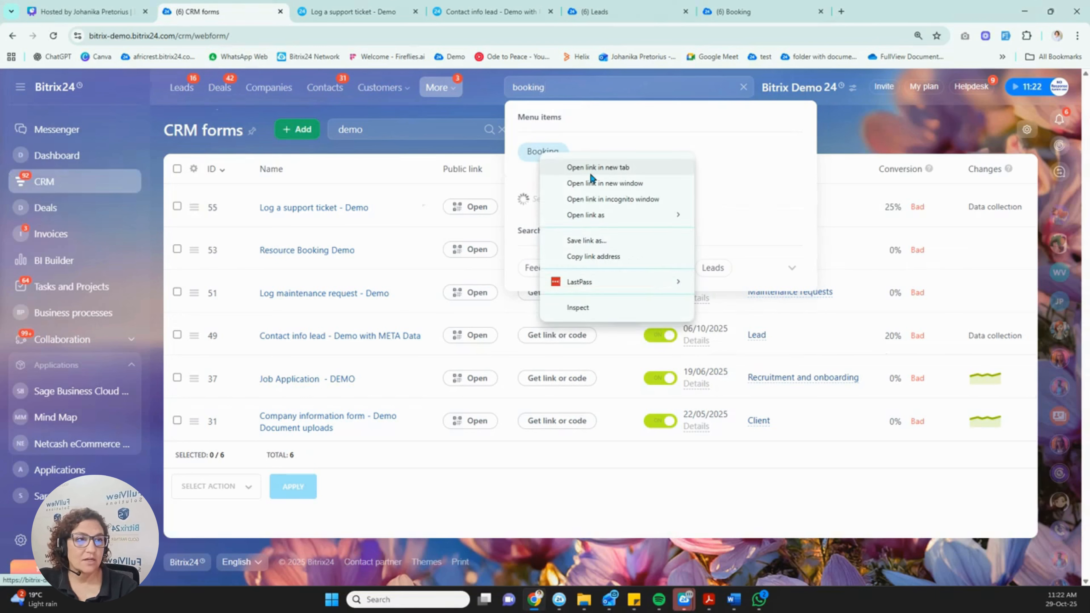
click(597, 167)
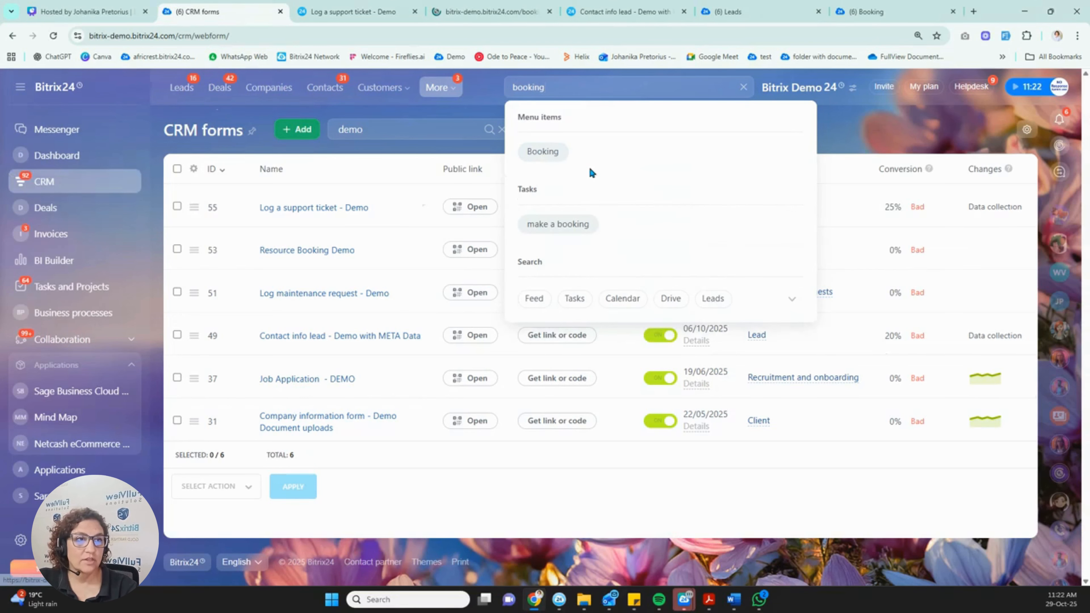
click(488, 13)
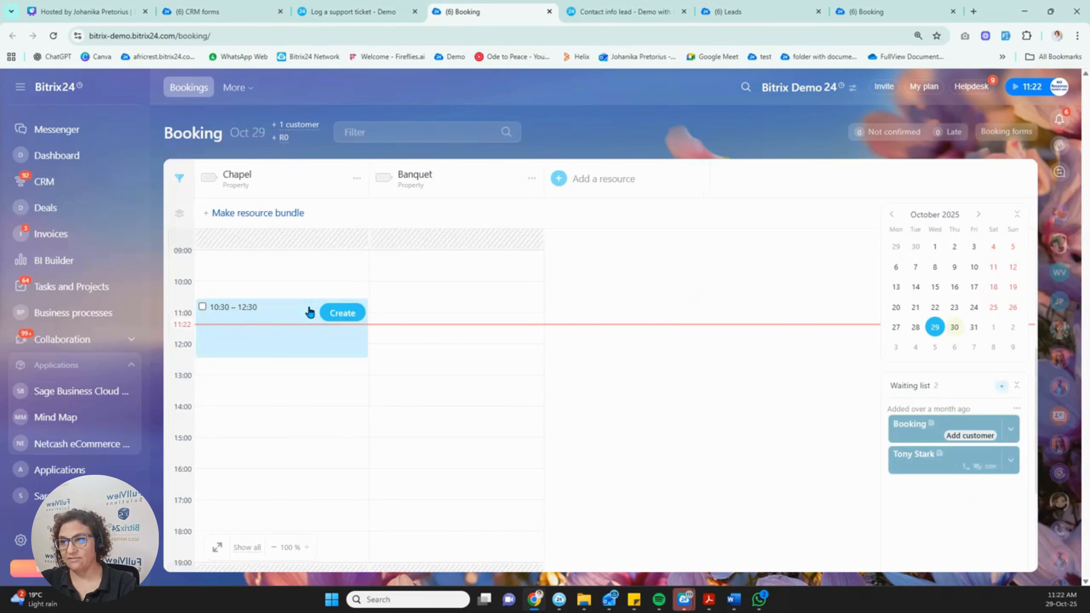
click(341, 15)
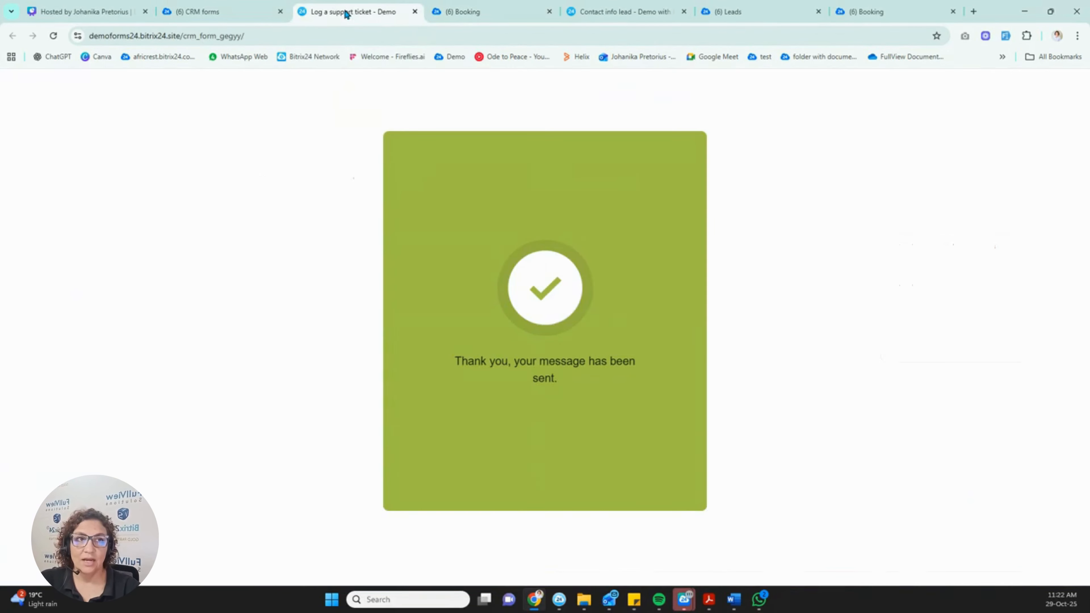
click(202, 13)
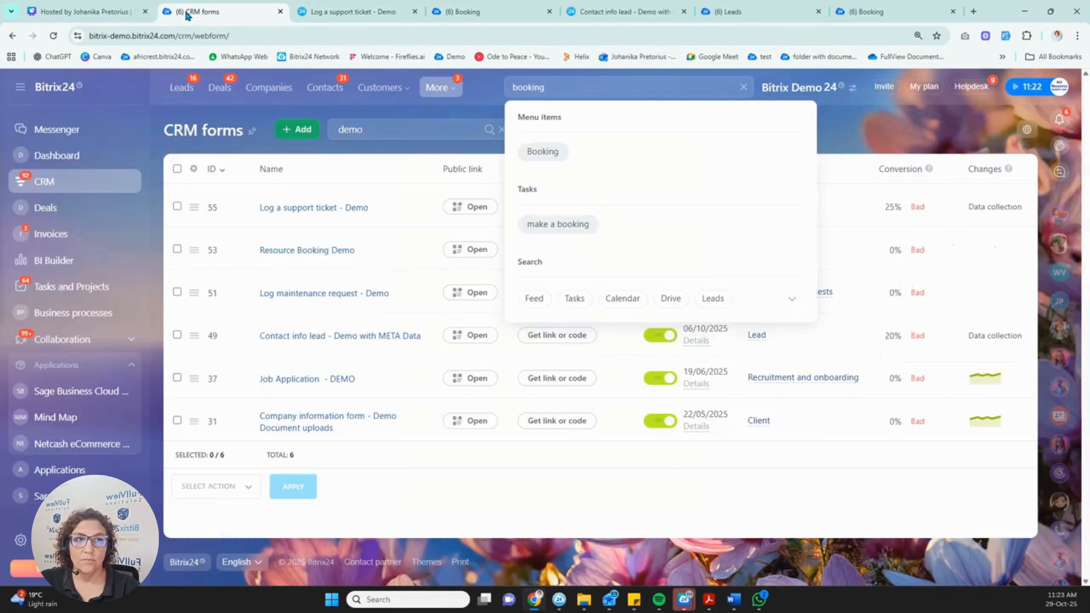
Open the Resource booking - DEMO form in the editor and scroll through its fields.
click(302, 254)
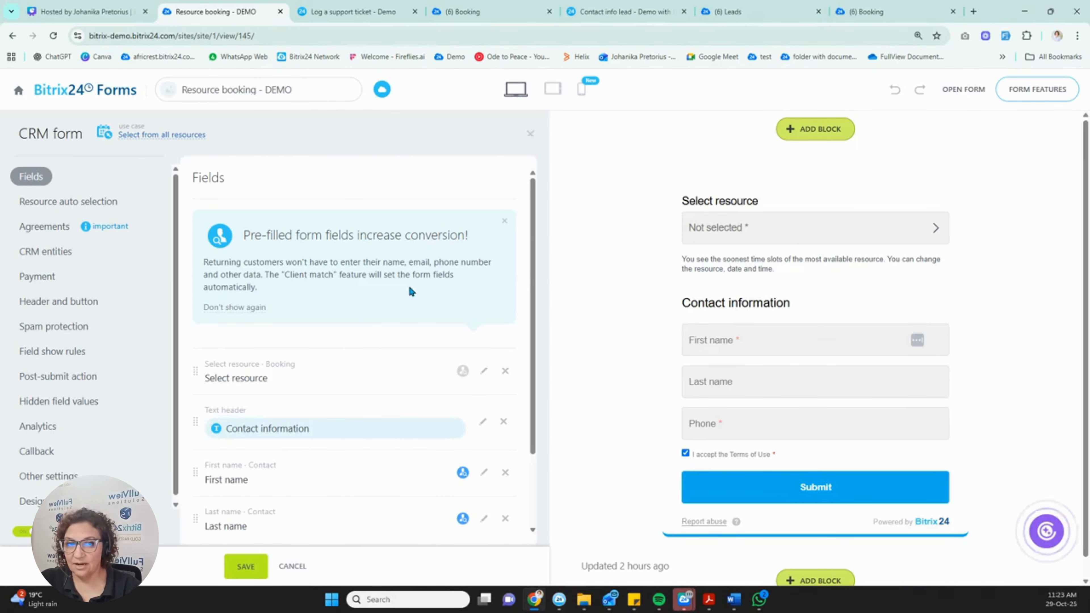
scroll(409, 287, down, 2)
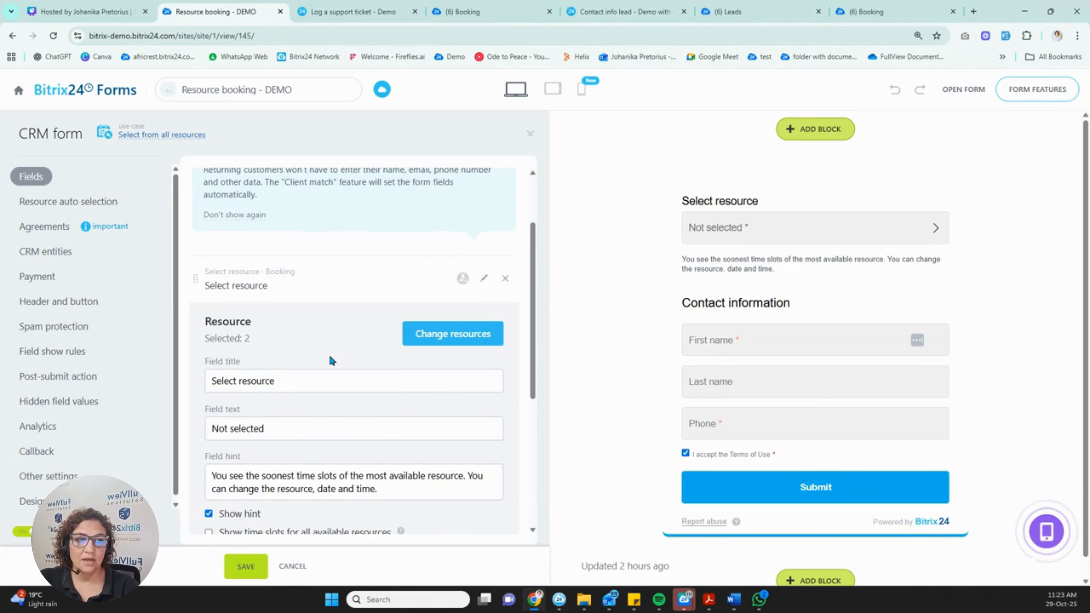
Review the Select resource field's resources, Chapel and Room 5, without adding any more.
scroll(309, 361, down, 2)
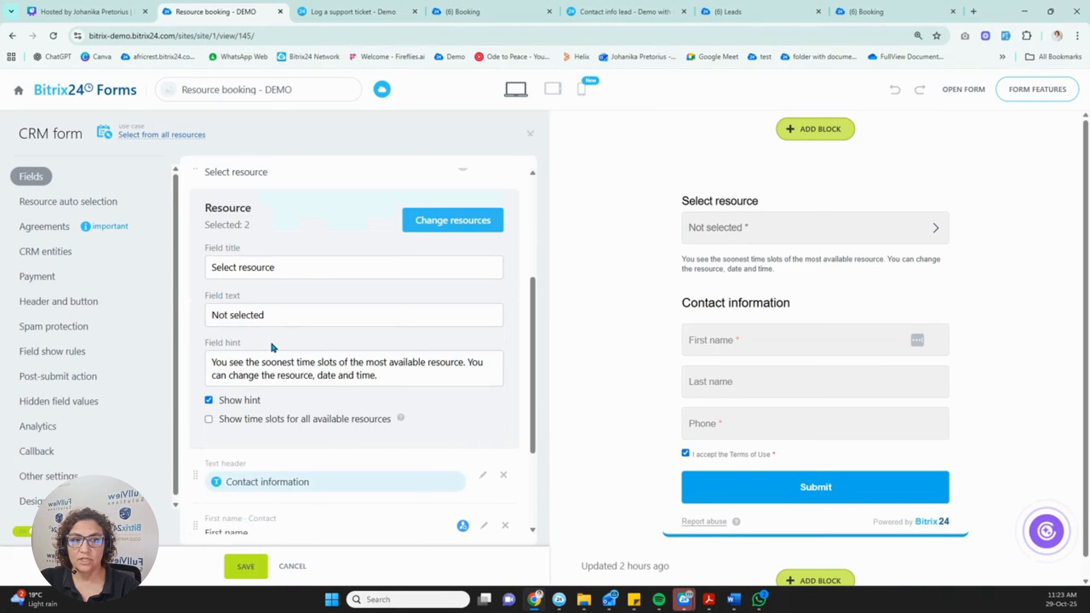
click(451, 221)
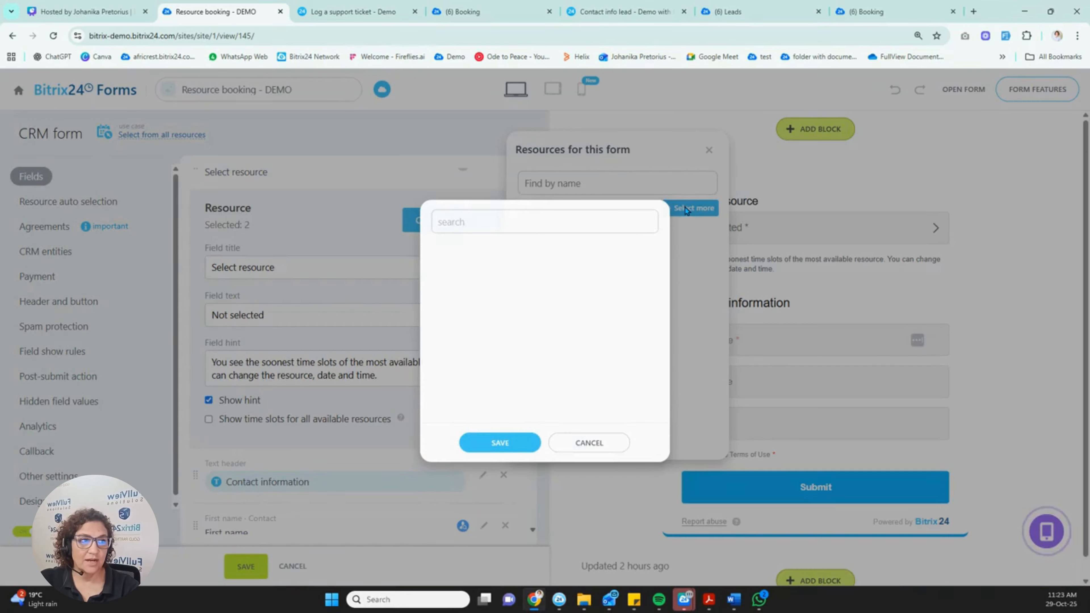
click(686, 210)
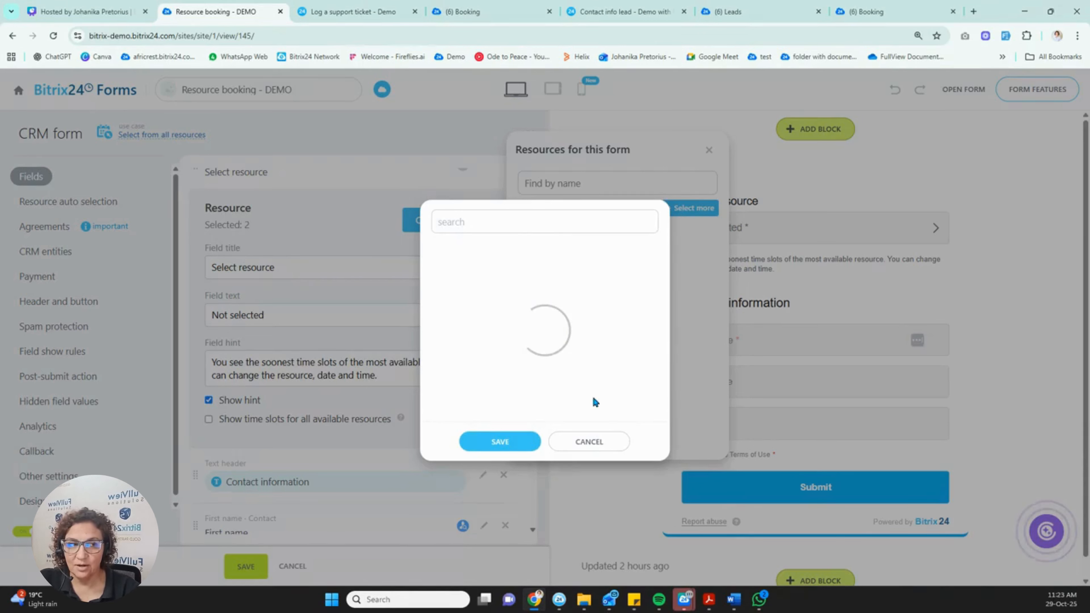
click(587, 442)
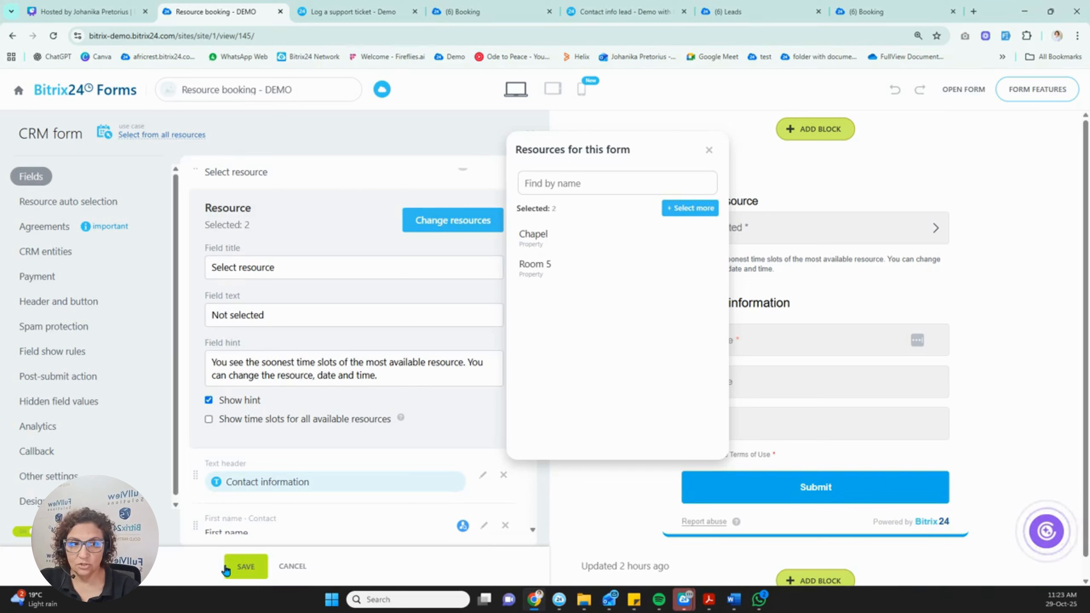
scroll(359, 310, down, 3)
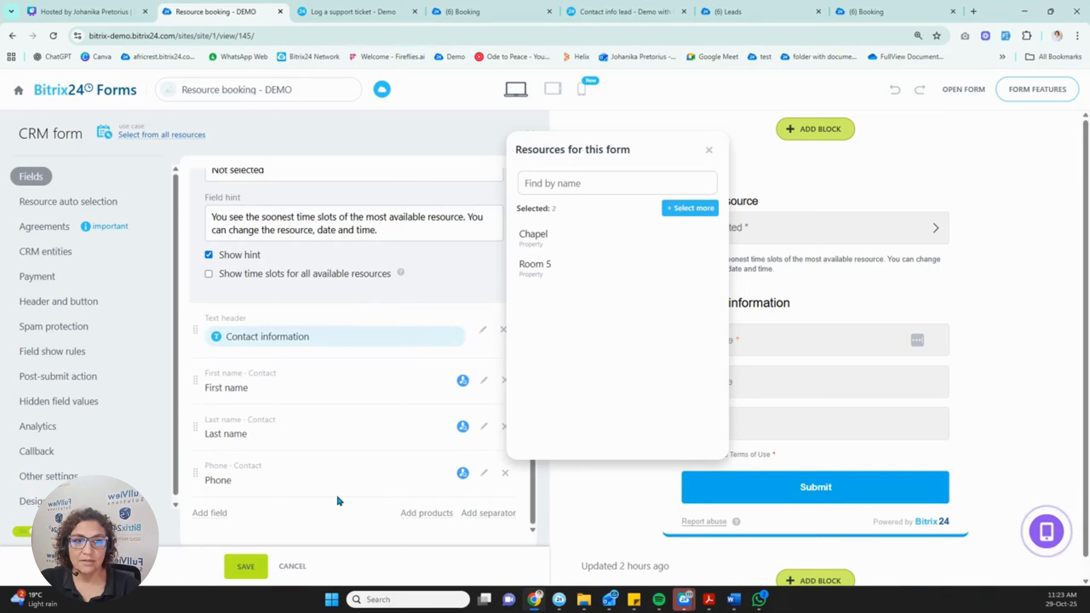
Save the booking form, close the Contact info lead, Leads and duplicate Booking tabs, and show its QR code.
click(248, 567)
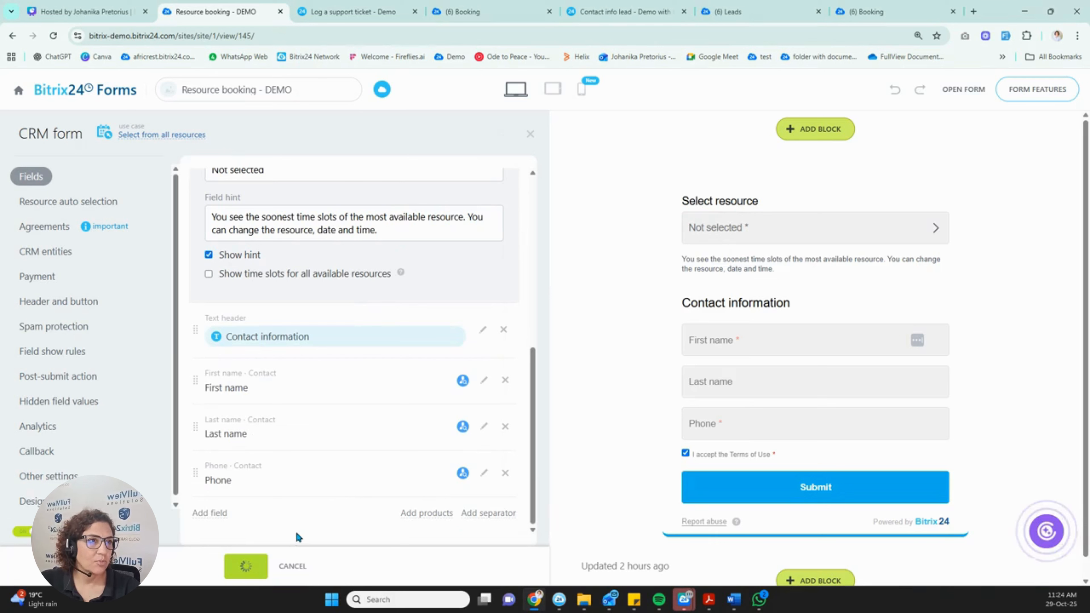
click(684, 12)
click(685, 12)
click(684, 12)
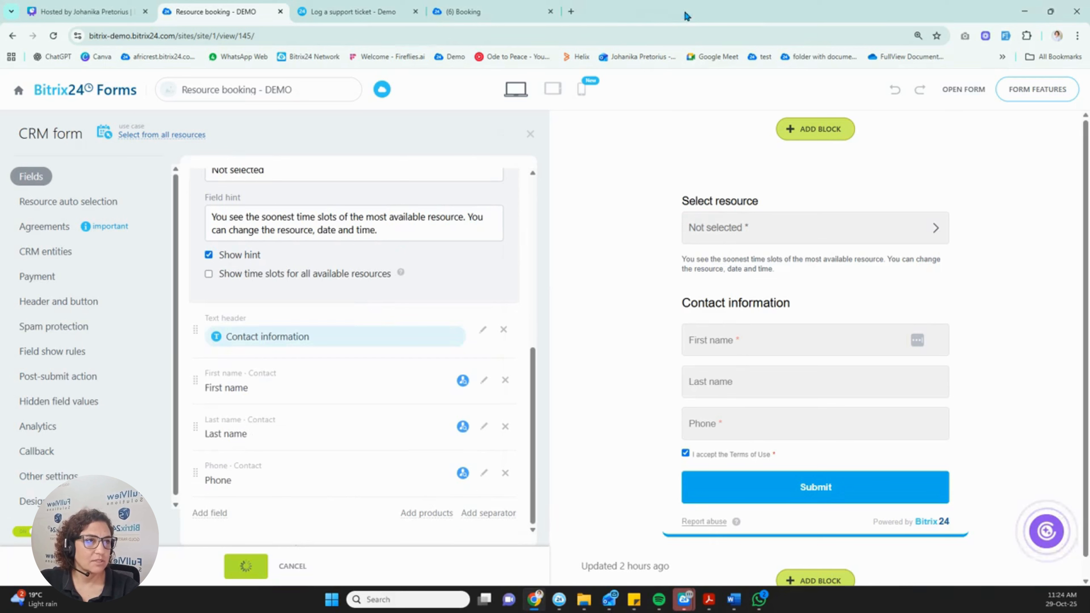
click(957, 89)
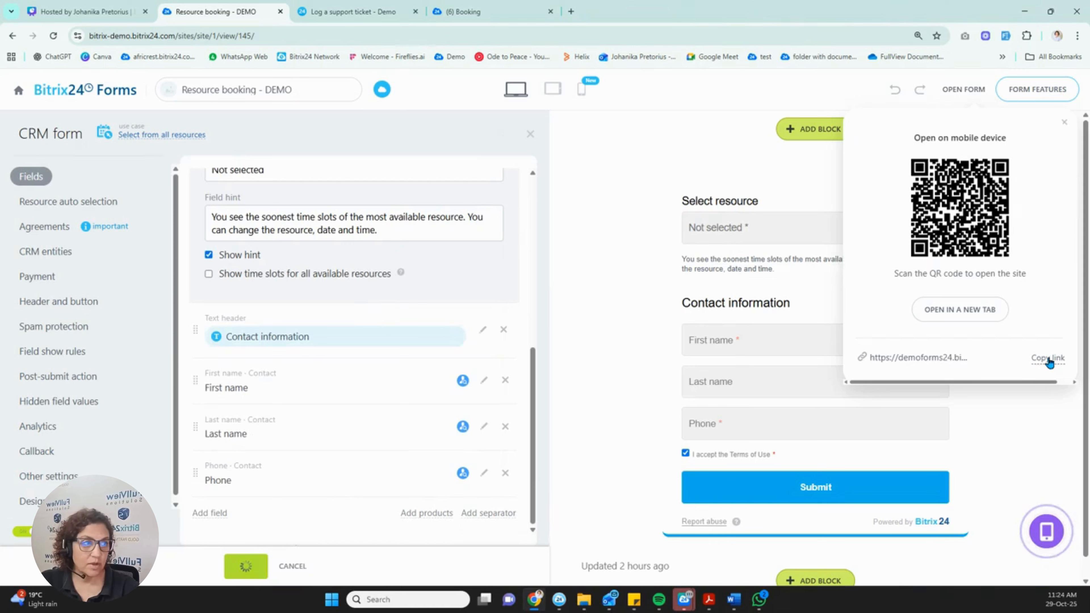
Open the live booking form in a new tab and select the Chapel resource.
click(975, 310)
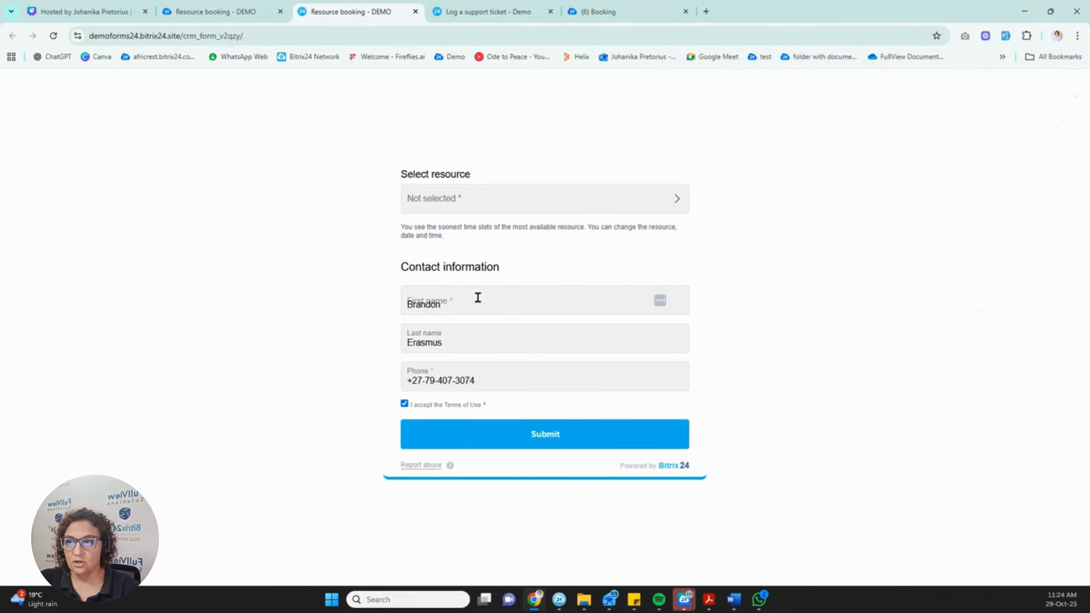
click(457, 201)
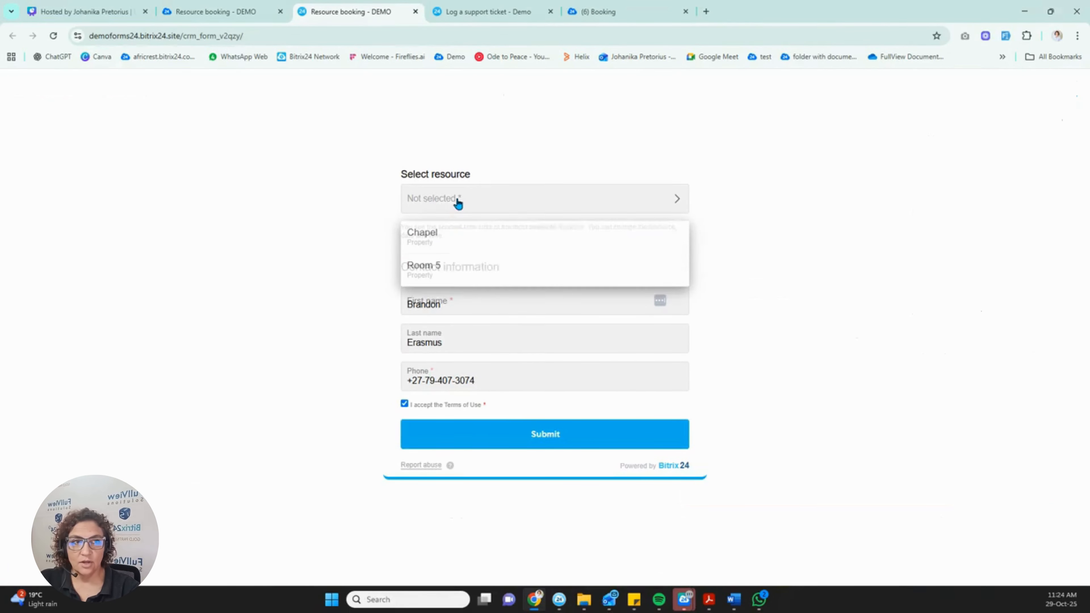
click(438, 243)
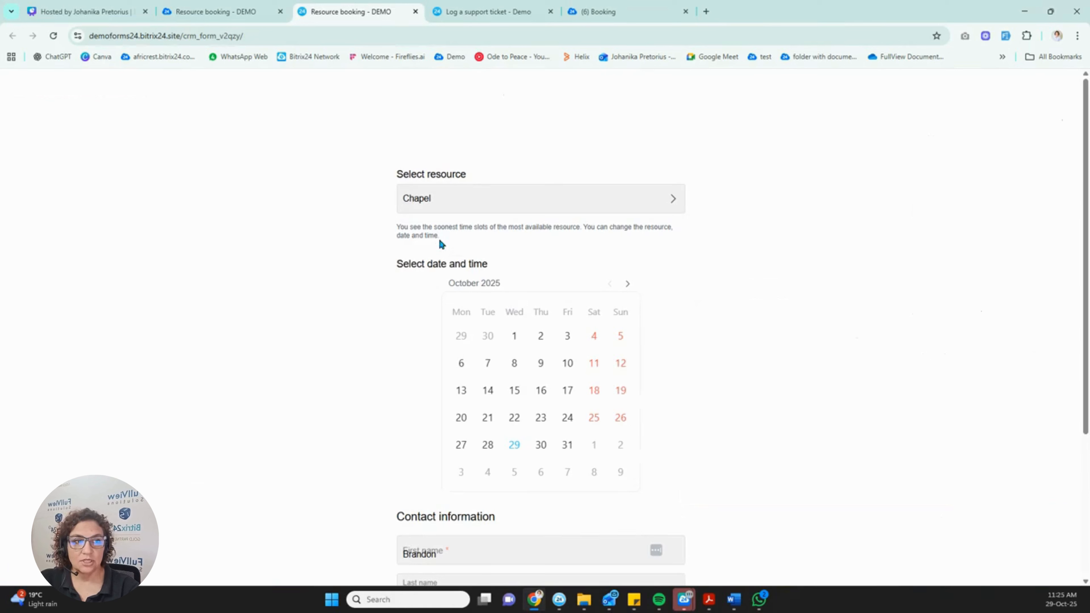
Move through the calendar dates and settle on Monday 1 December.
click(541, 444)
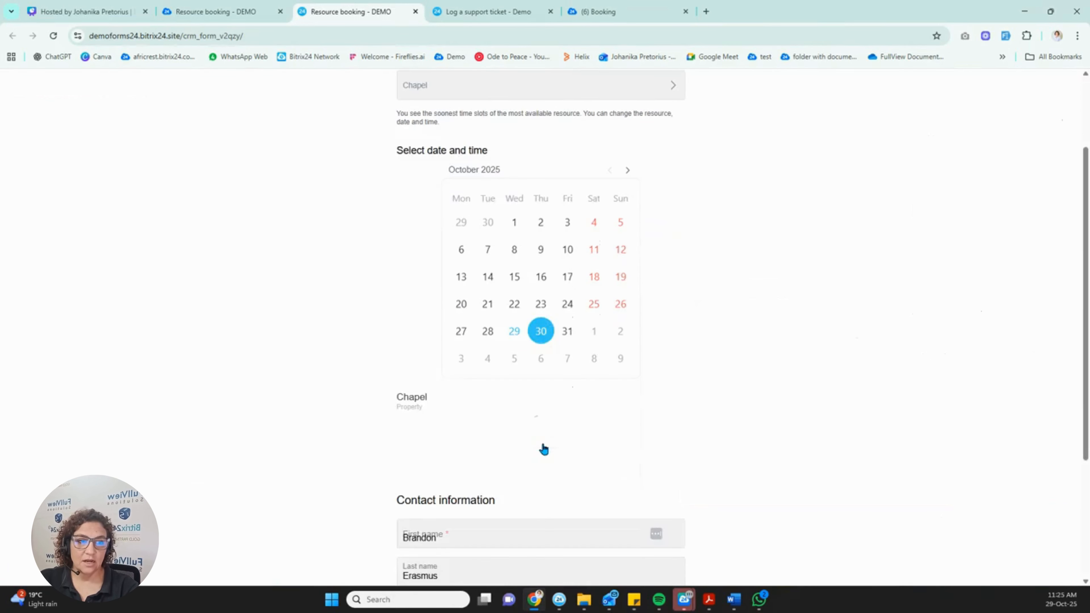
scroll(543, 449, down, 1)
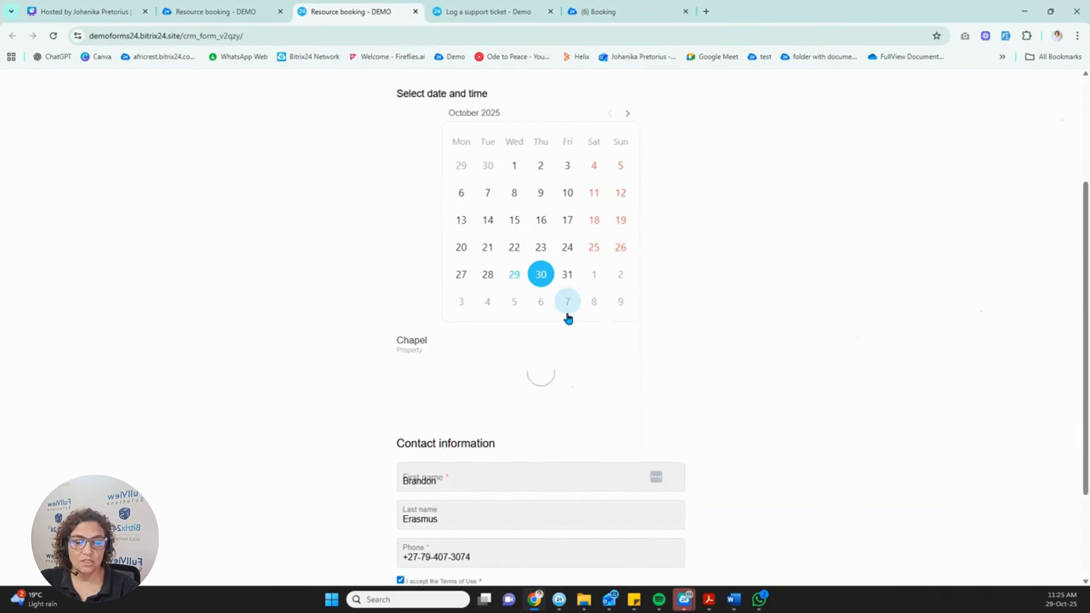
click(568, 279)
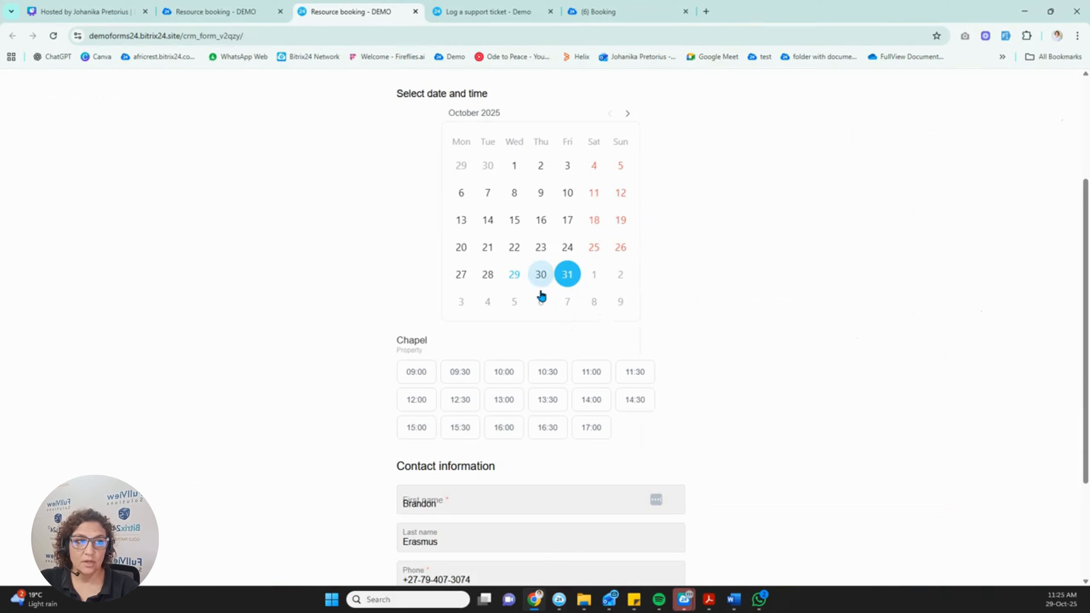
click(540, 302)
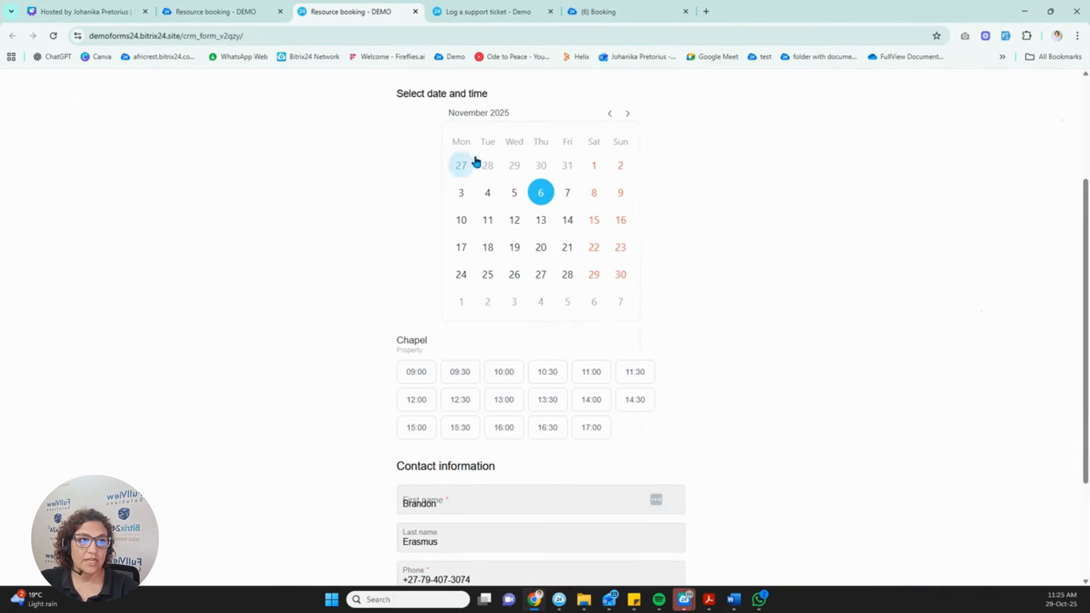
click(566, 166)
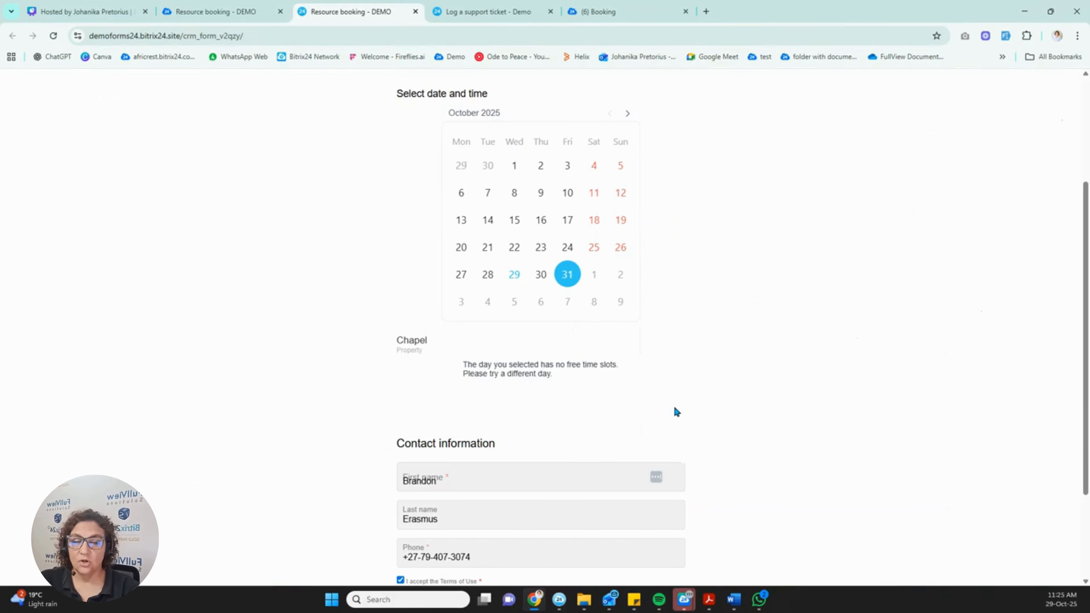
click(594, 275)
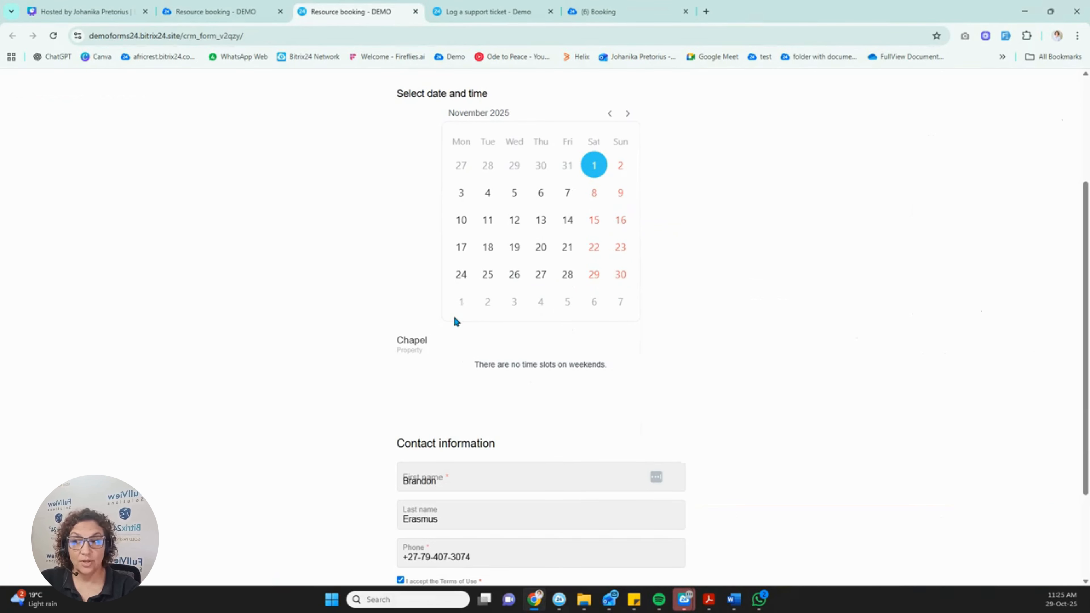
click(460, 310)
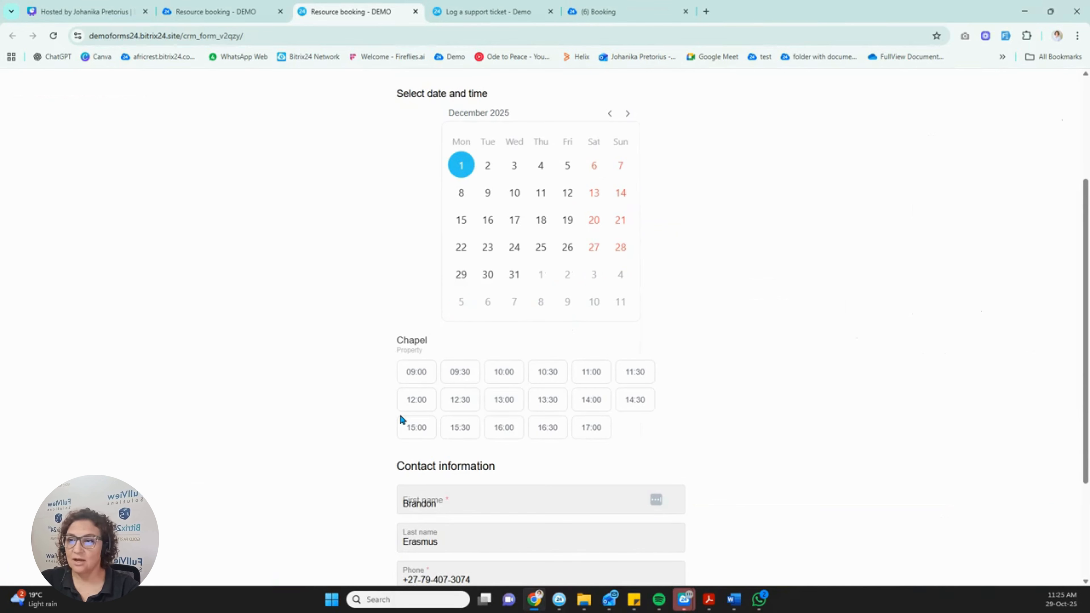
Pick the 13:00 time slot and submit the Chapel booking.
click(501, 400)
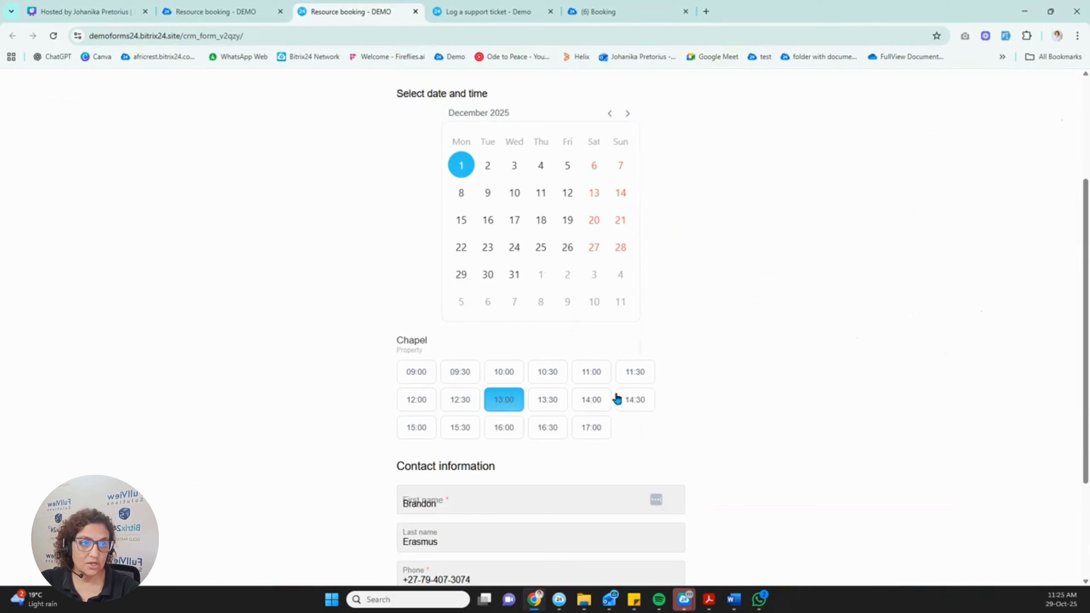
scroll(763, 421, down, 3)
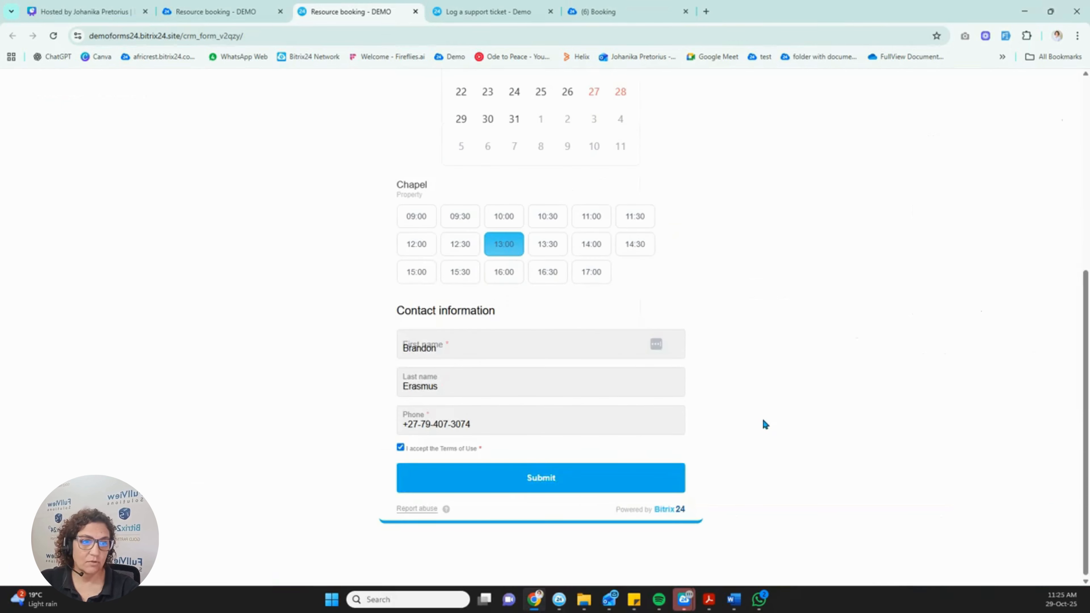
click(588, 478)
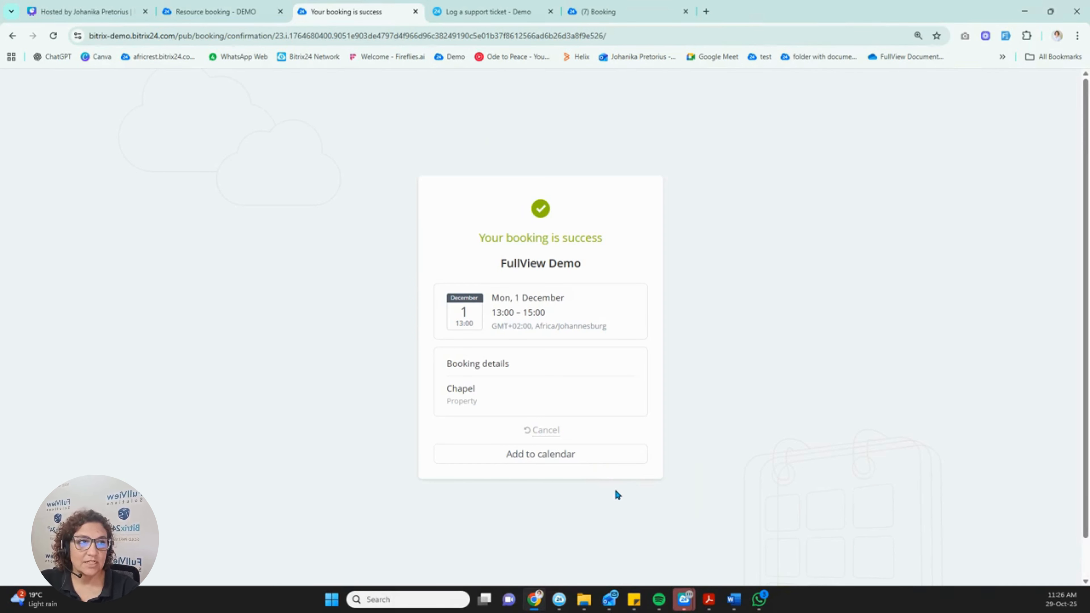
Go from the form editor back to the forms list and open Job Application - DEMO.
click(237, 12)
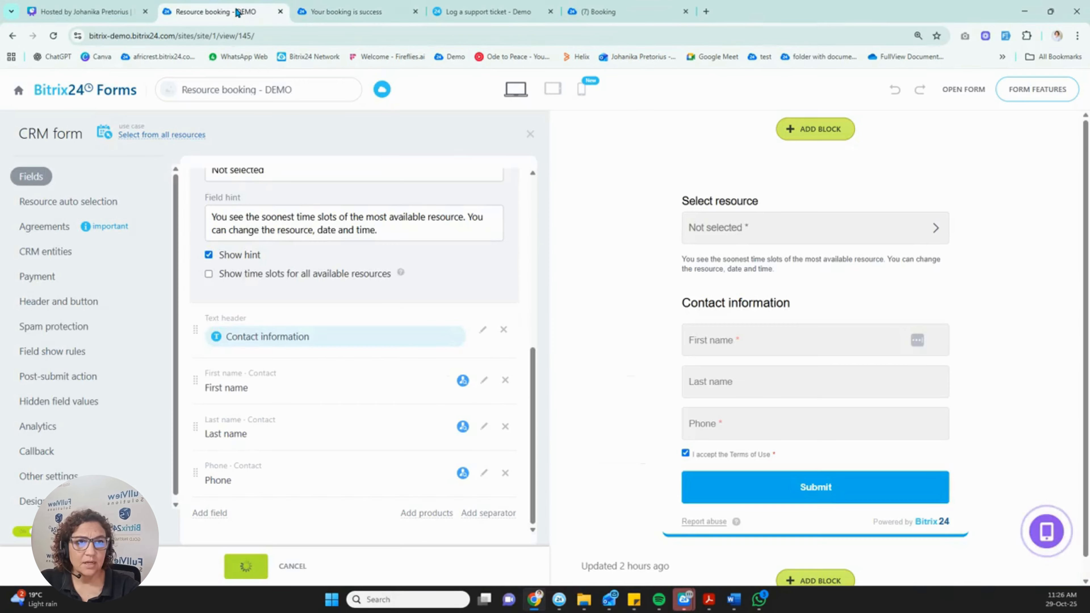
click(83, 89)
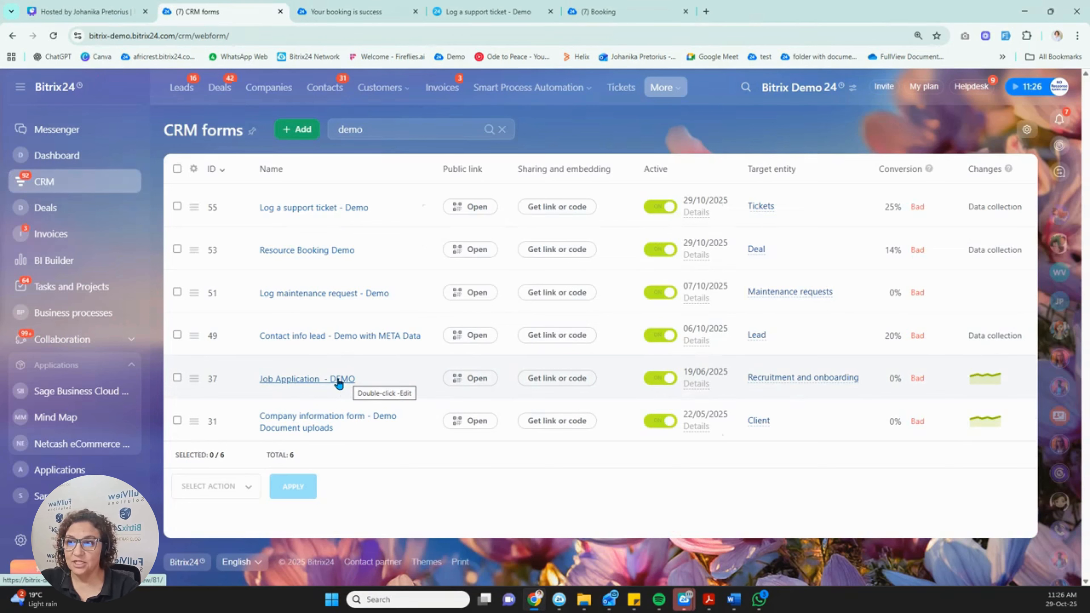
click(337, 379)
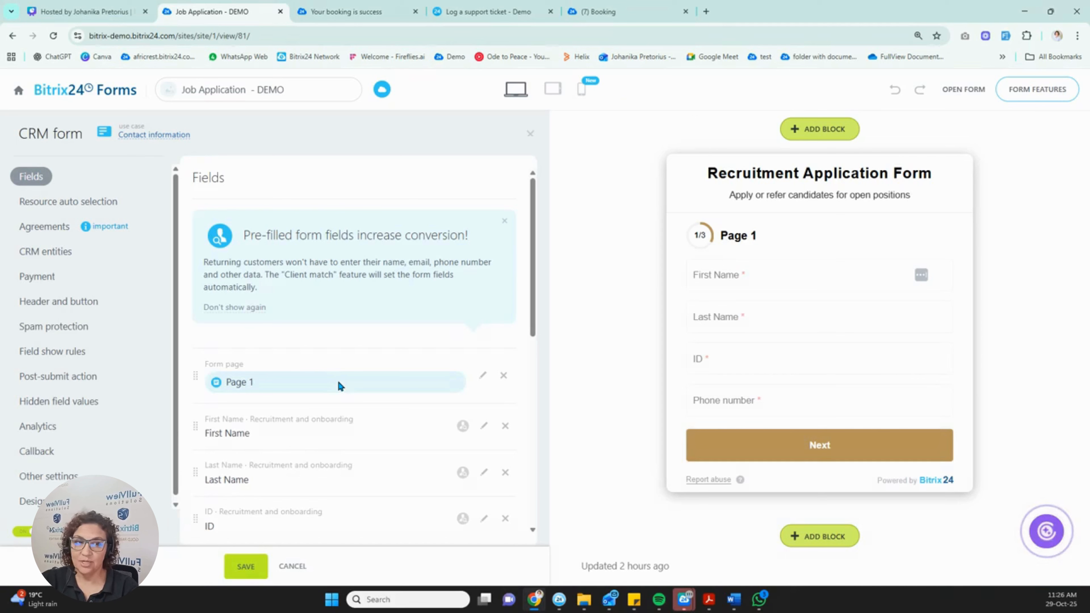
Move the Page 2 separator to just below the E-mail field.
scroll(337, 379, down, 5)
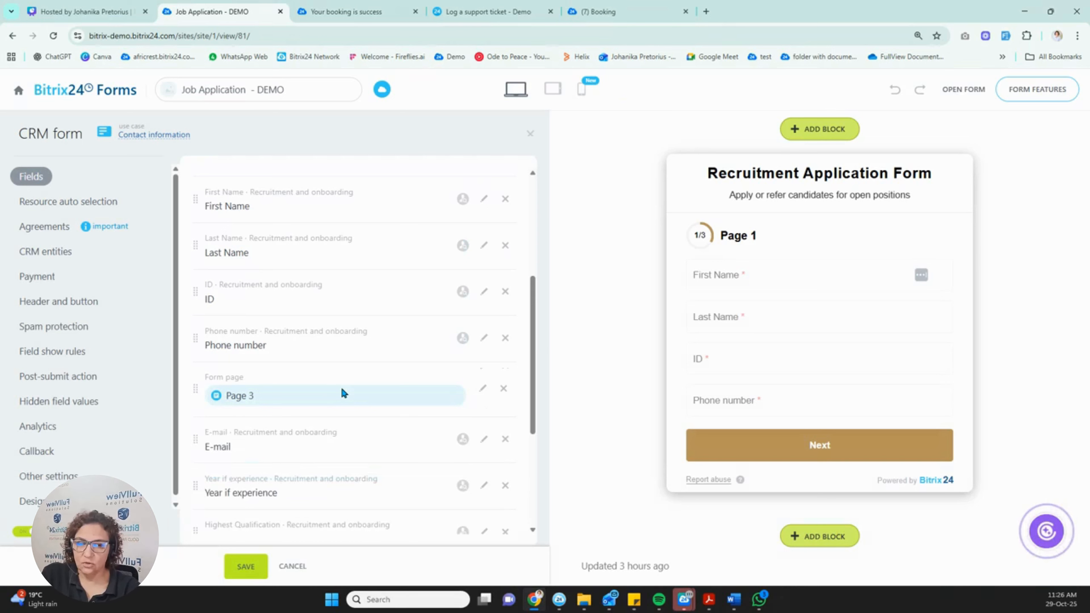
scroll(341, 386, down, 3)
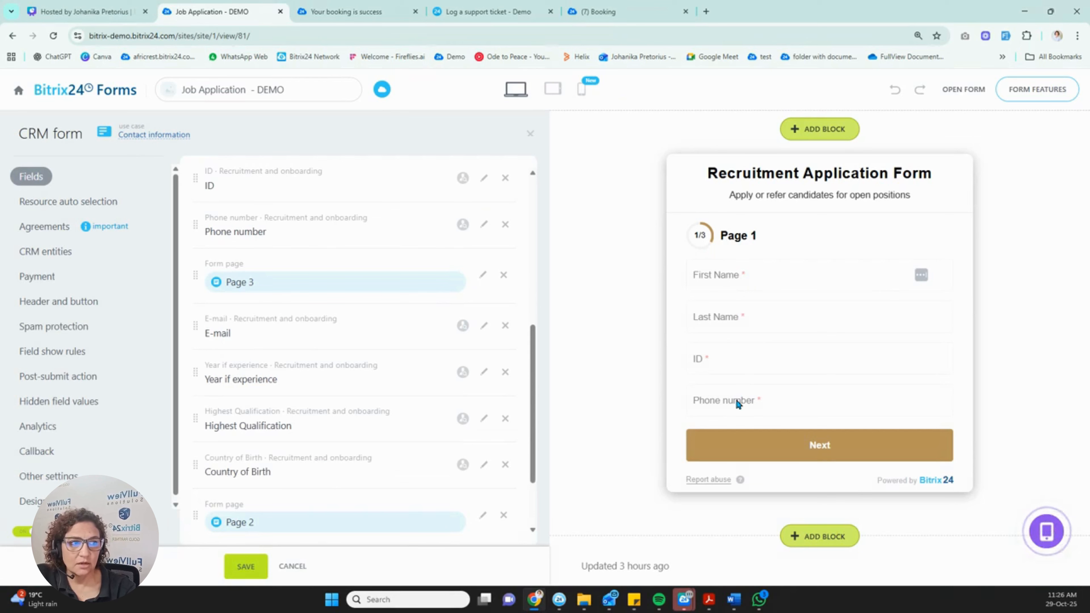
scroll(273, 299, down, 3)
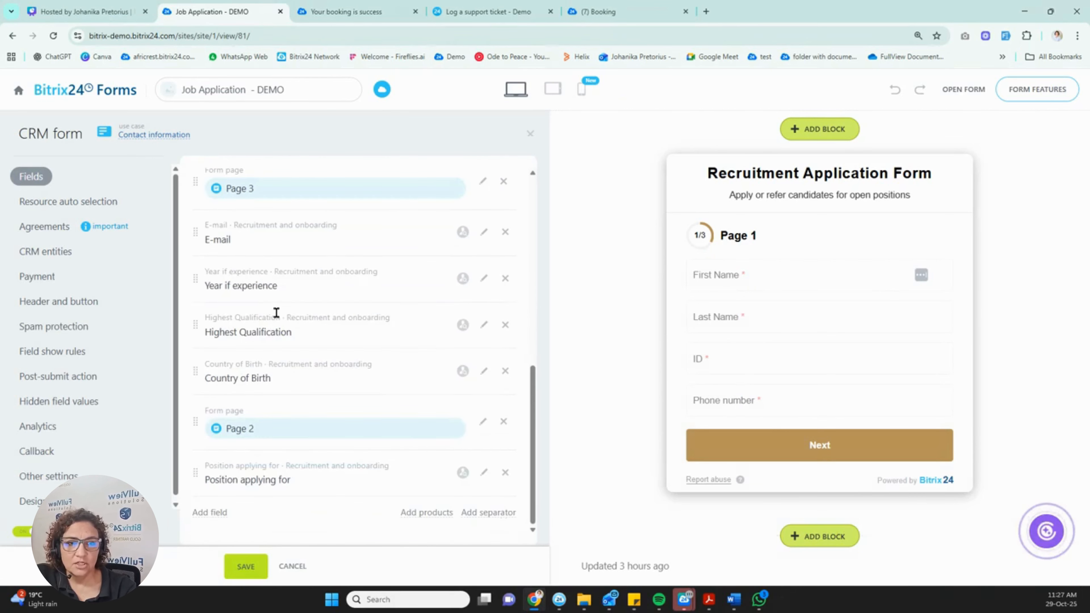
drag(193, 424, 197, 484)
Check the separator options without adding one, then save the form.
scroll(277, 465, up, 3)
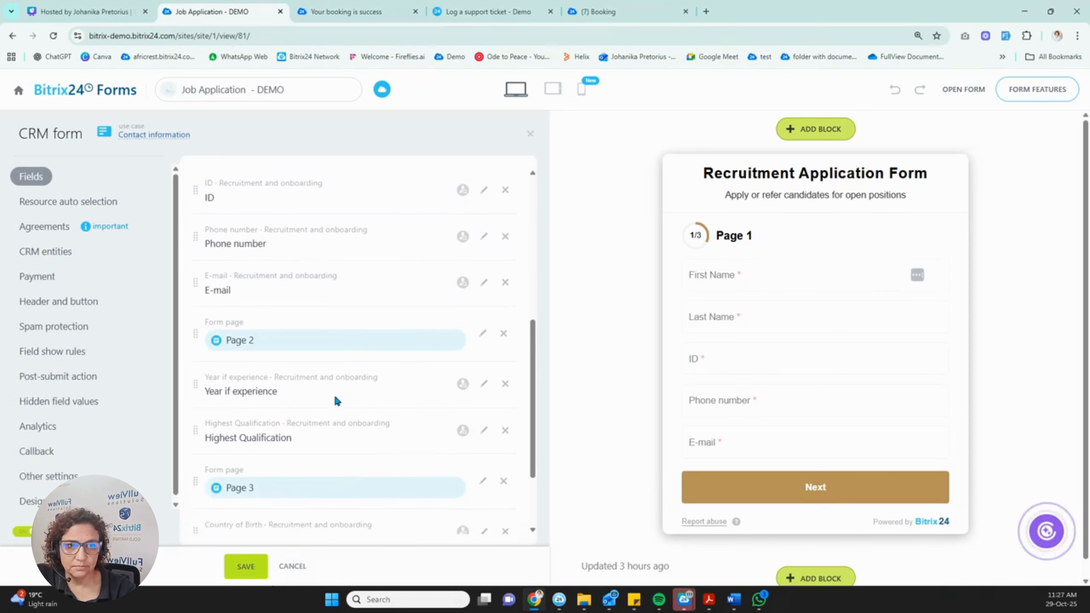
scroll(334, 399, down, 2)
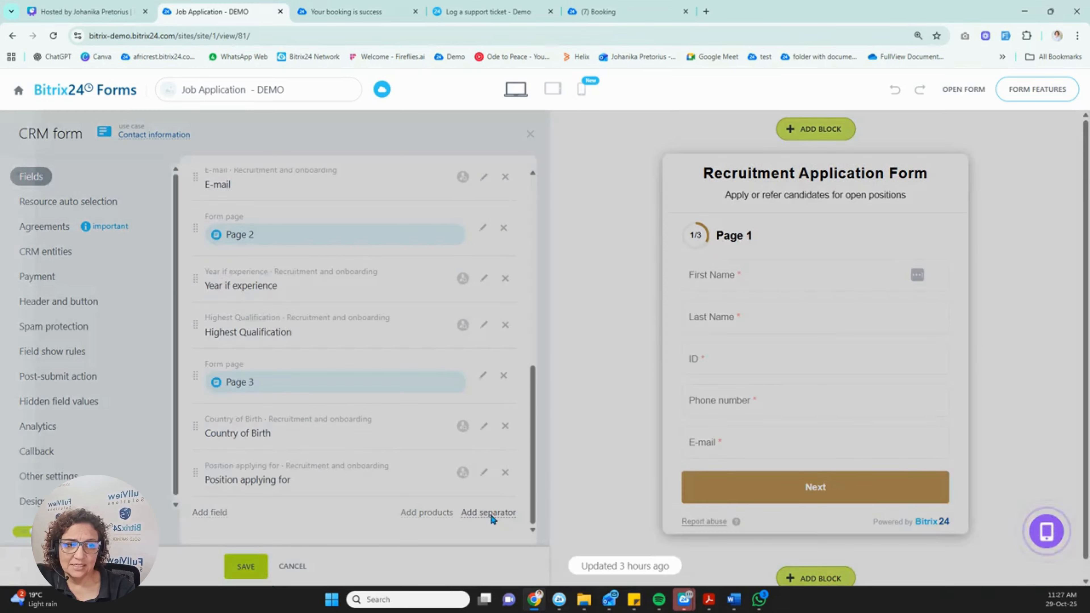
click(490, 513)
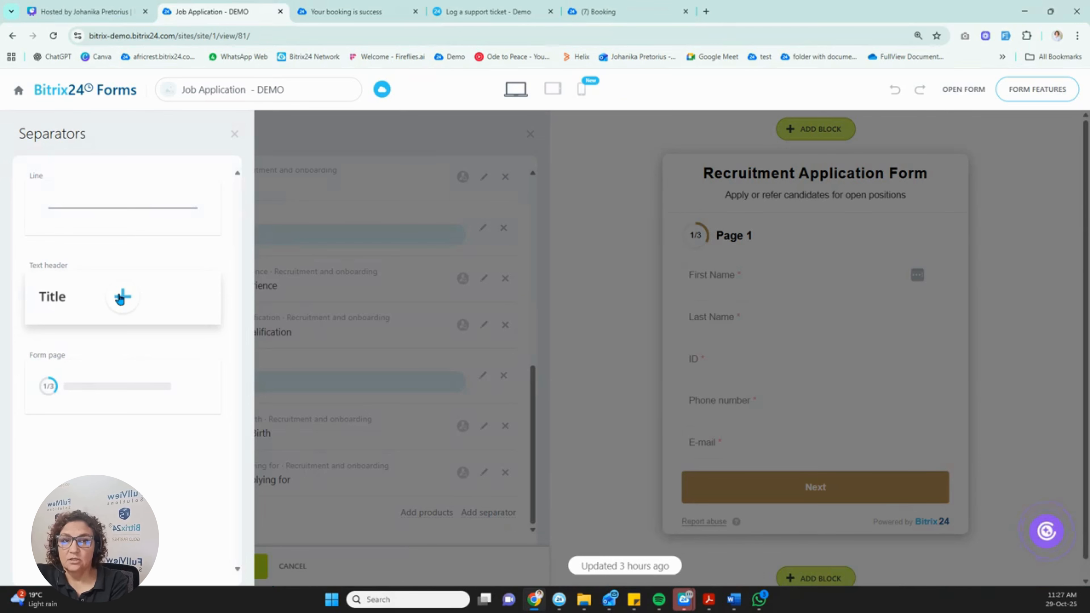
click(232, 135)
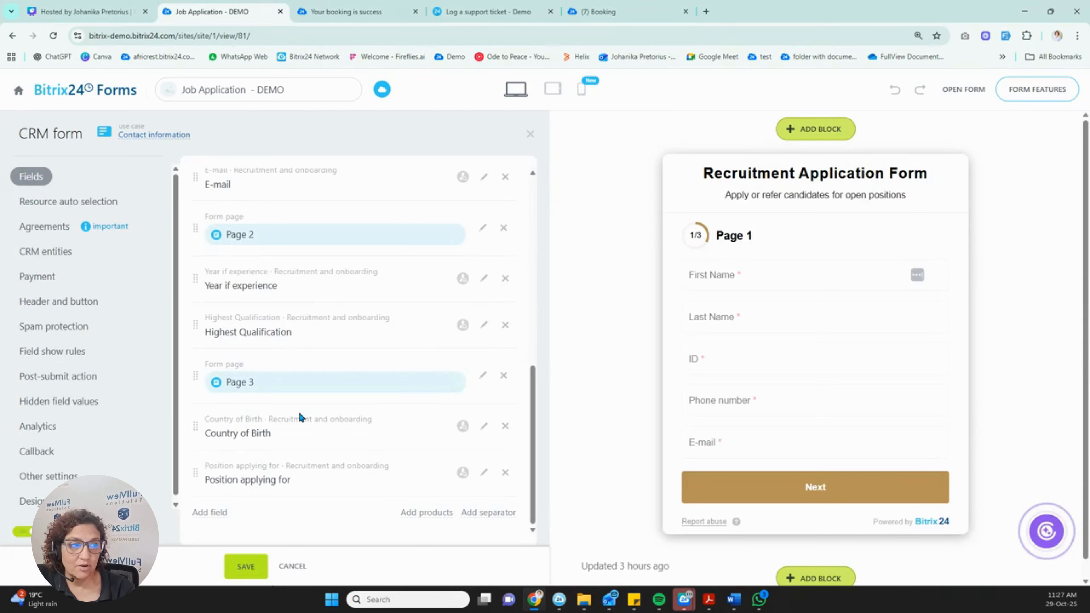
click(245, 570)
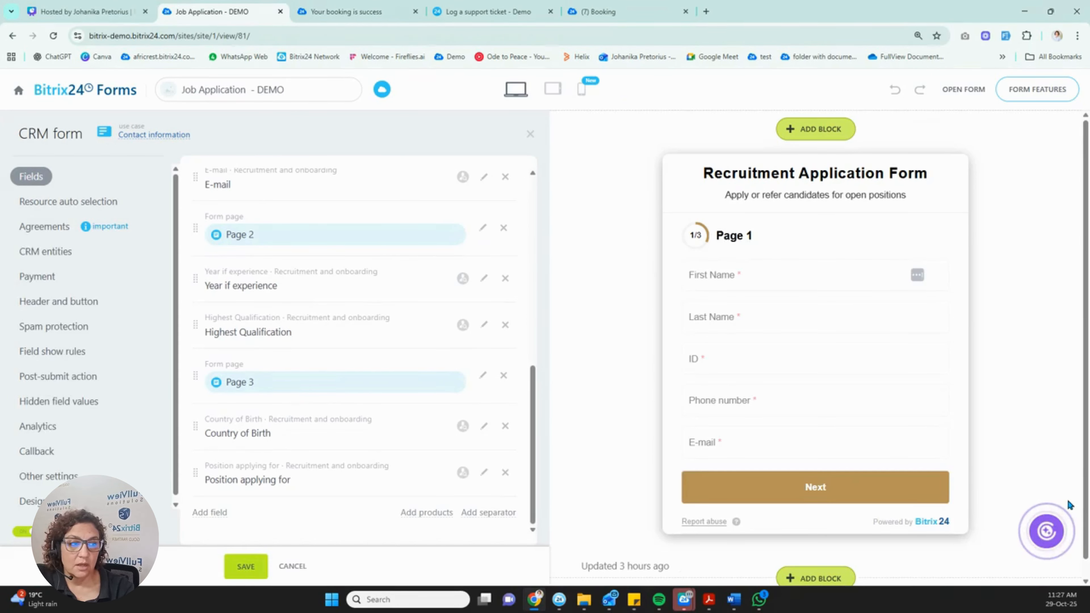
Open the live form in a new tab and fill page 1 with the applicant's name, ID number, phone and e-mail.
click(963, 90)
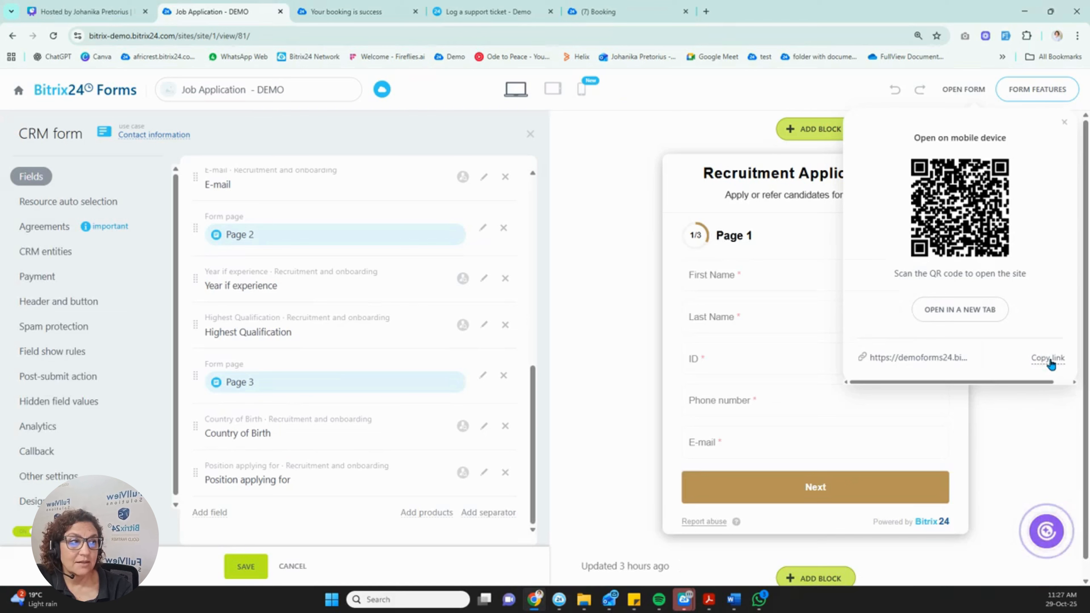
click(973, 310)
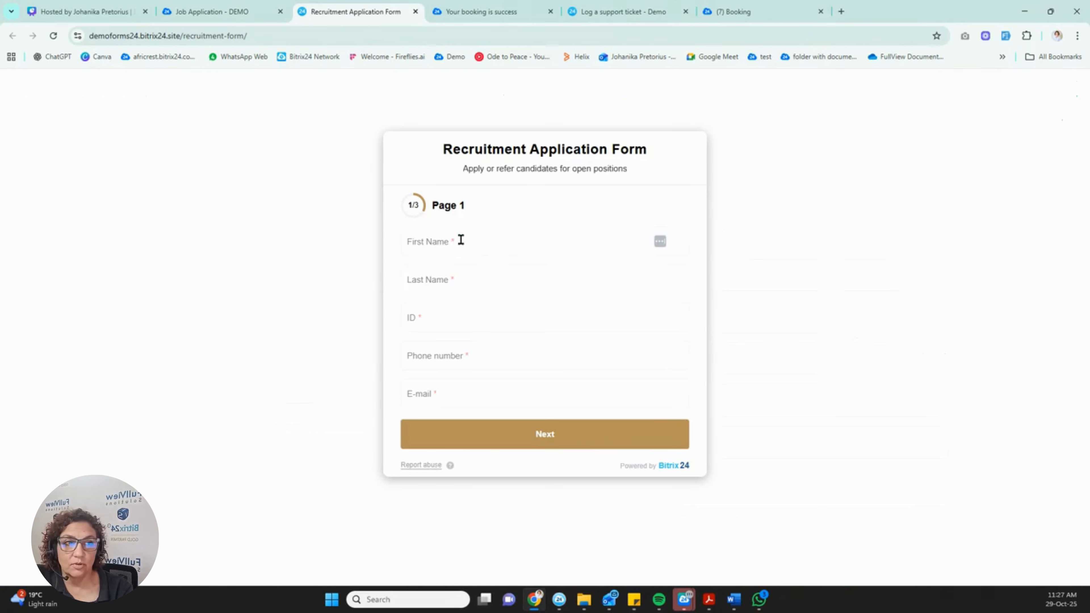
click(437, 243)
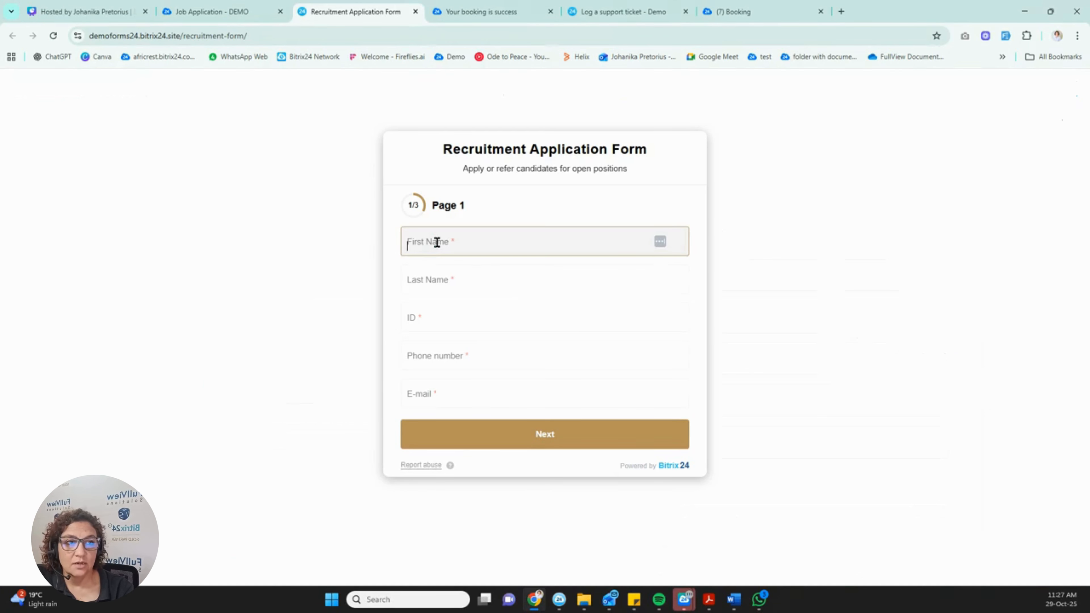
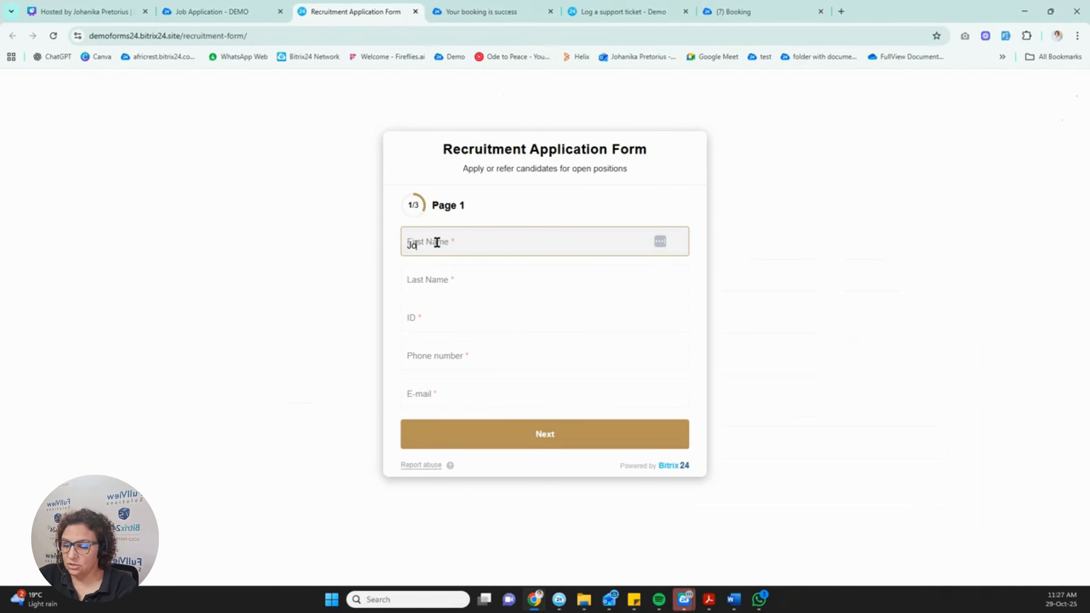
click(448, 284)
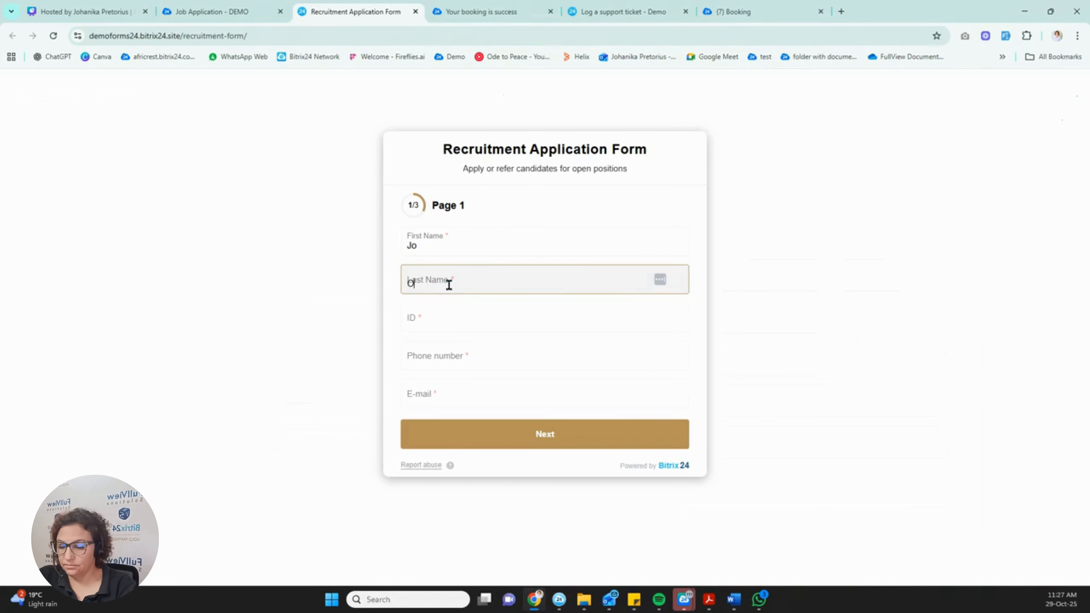
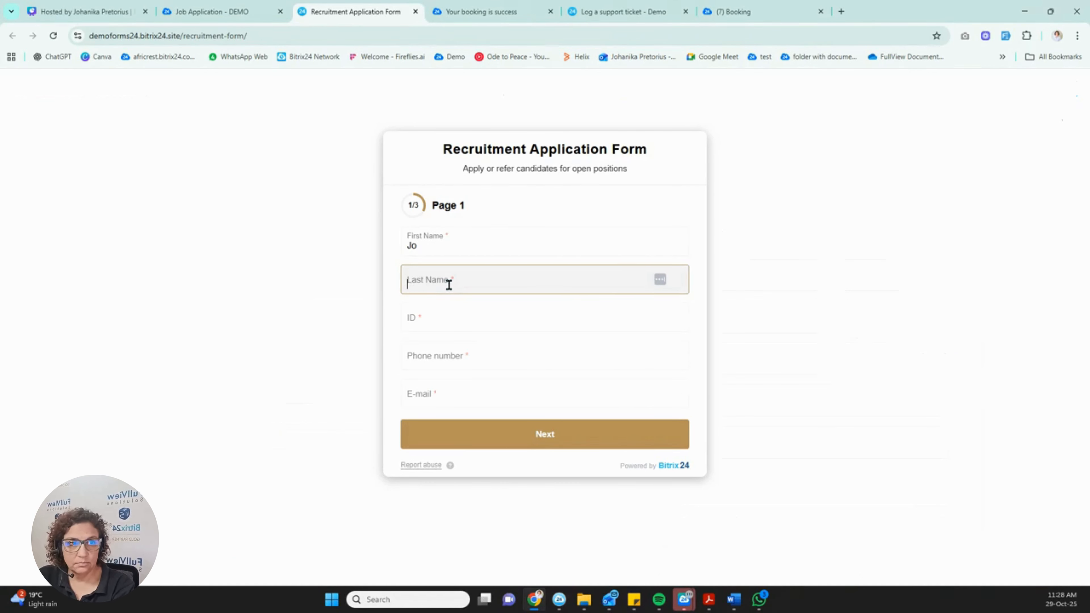
click(442, 314)
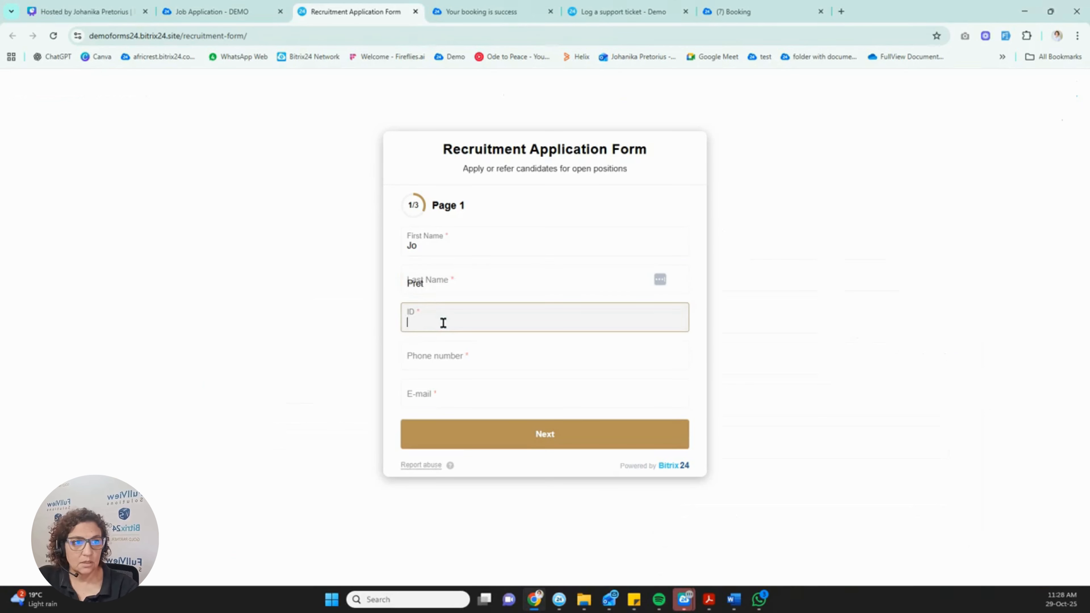
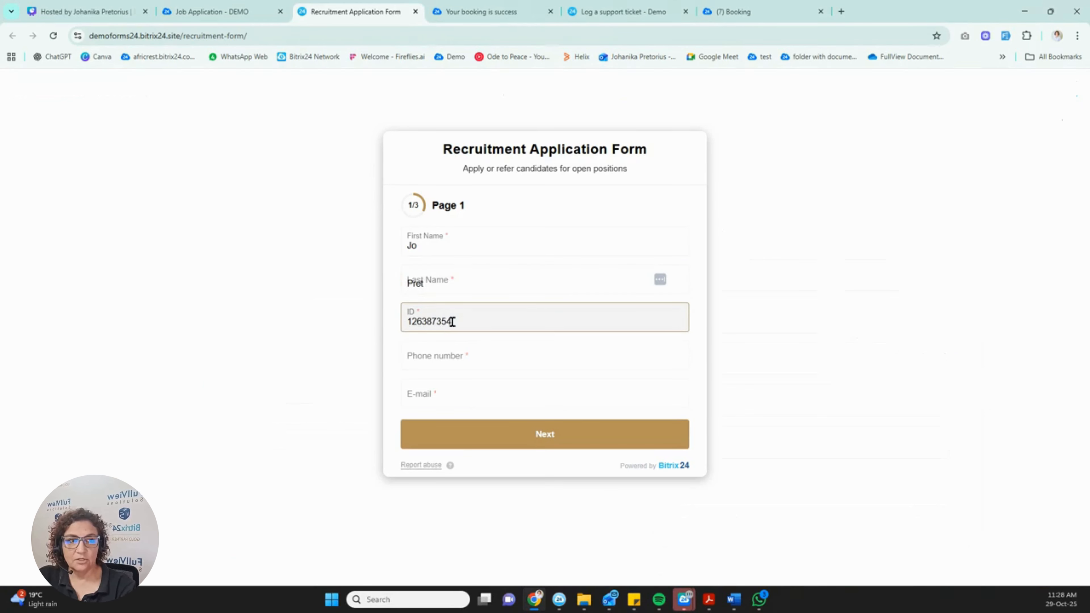
click(446, 357)
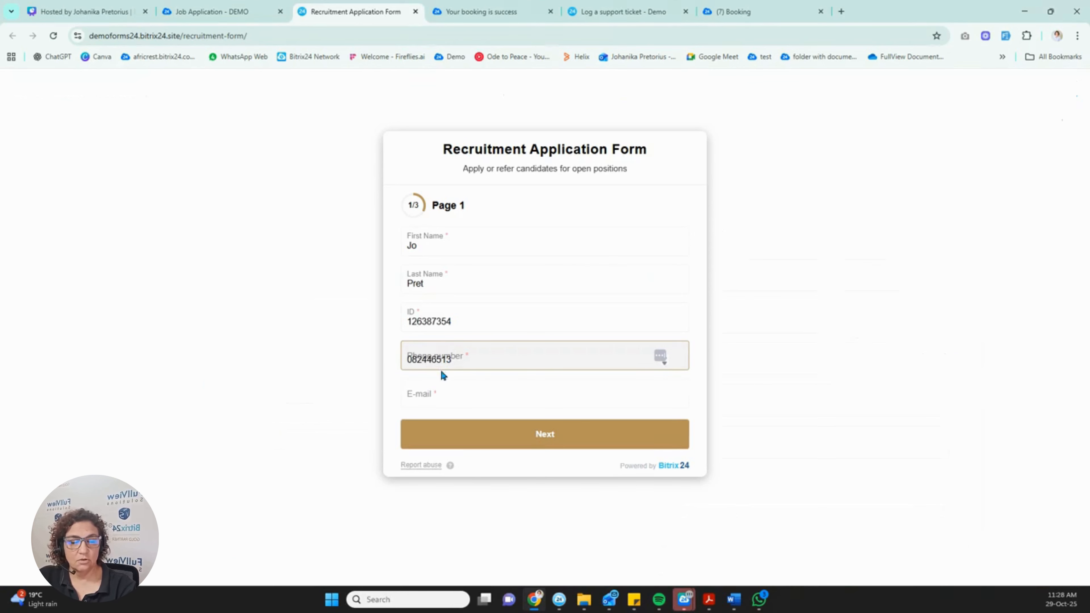
click(430, 393)
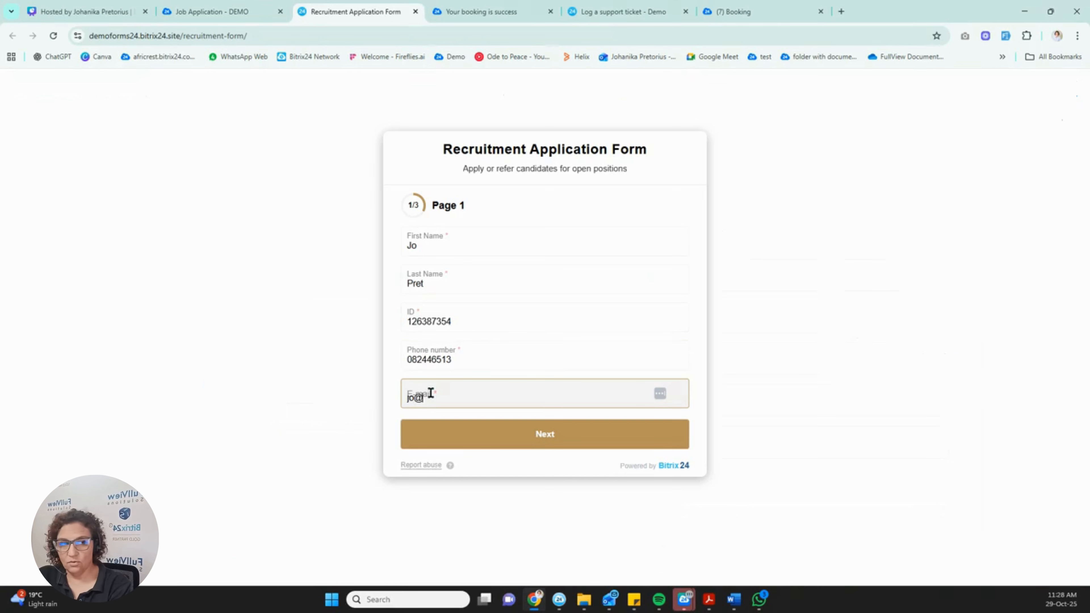
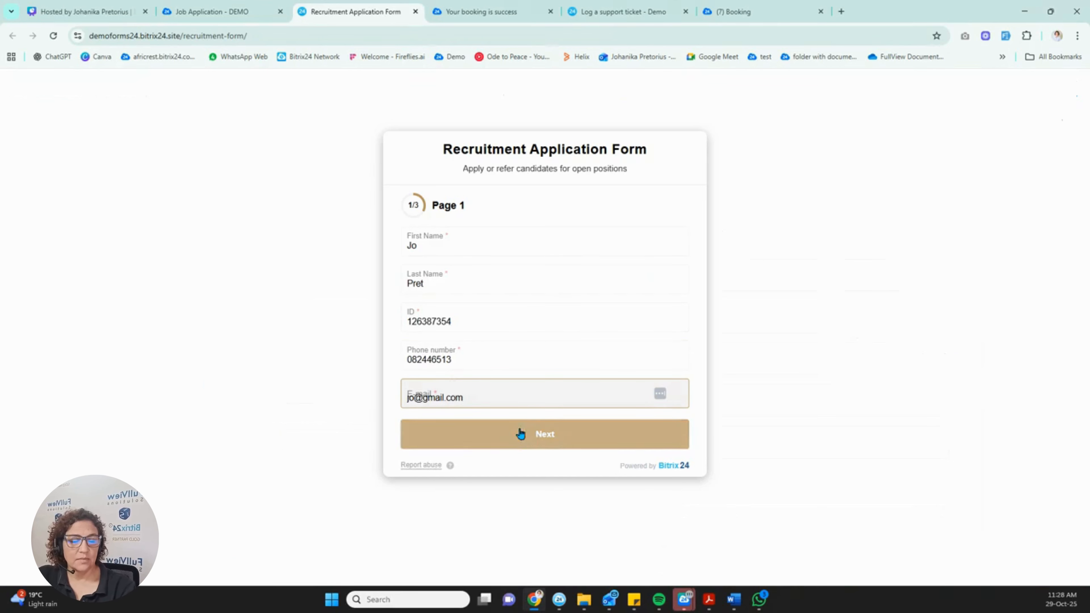
click(528, 435)
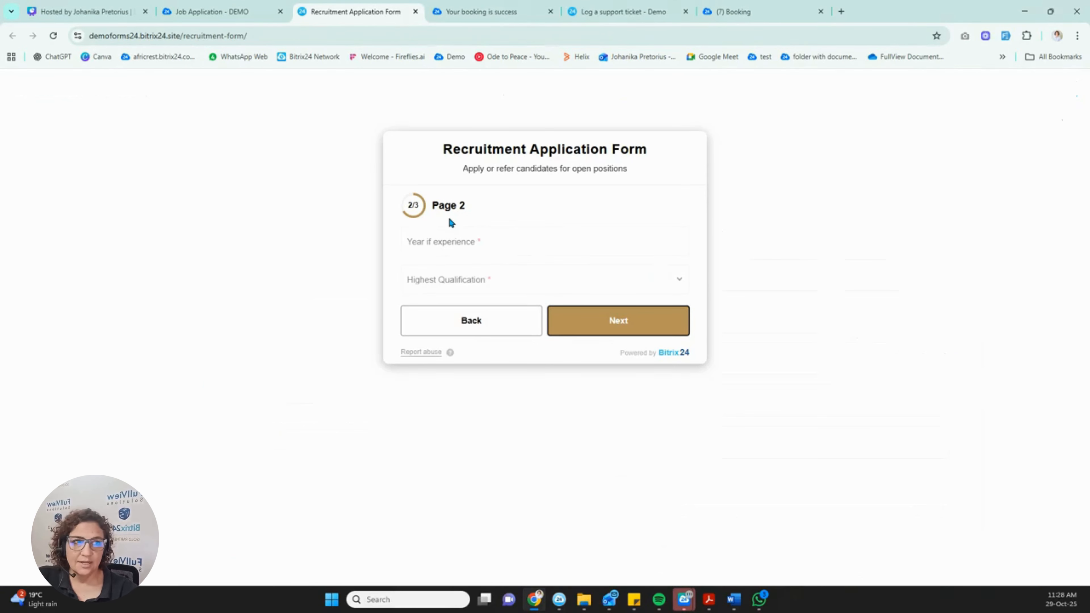
On page 2, enter 2 years of experience and Post Graduate as highest qualification.
click(458, 240)
text(2)
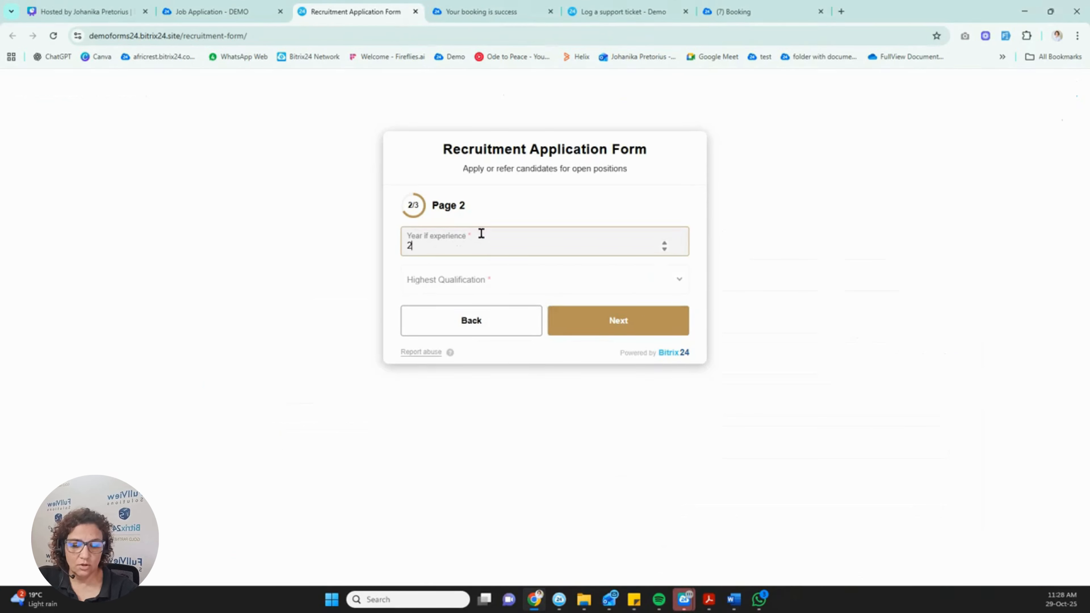
click(490, 280)
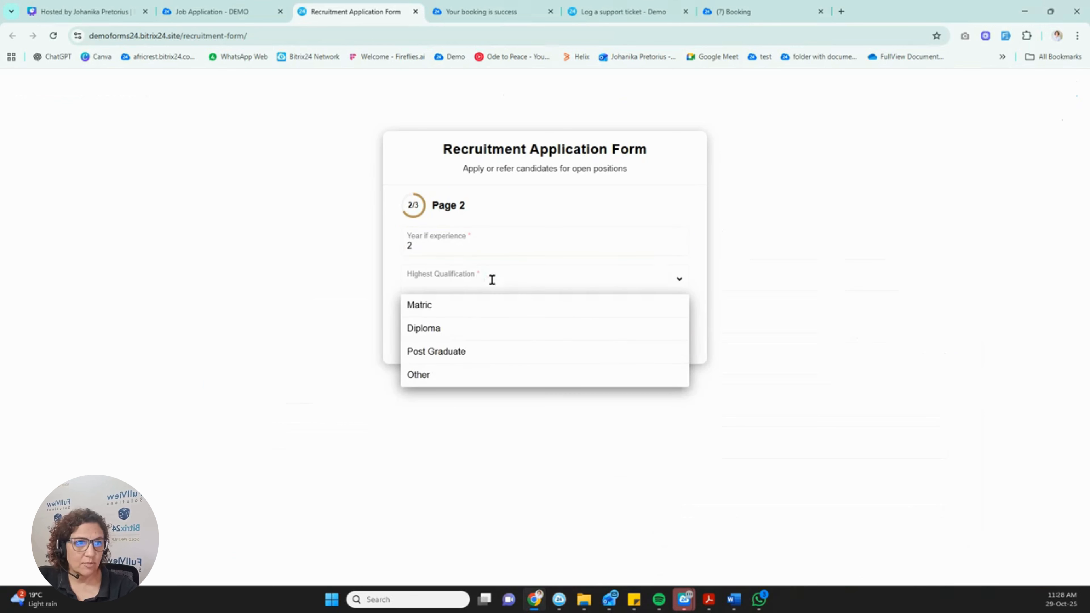
click(474, 351)
click(629, 321)
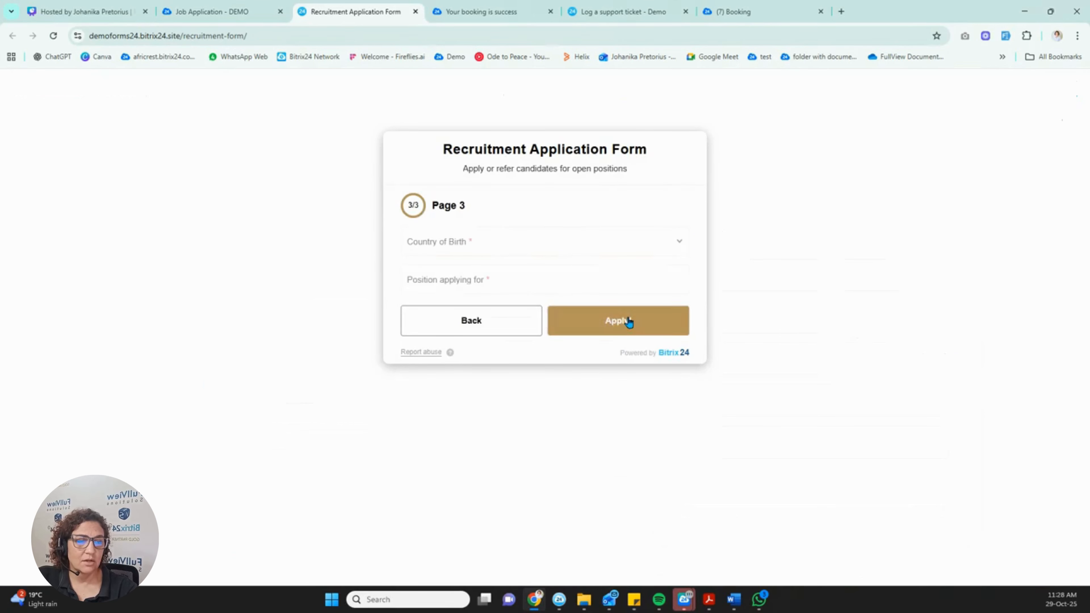
On page 3, choose South Africa and position 'Admin', then submit the application.
click(474, 240)
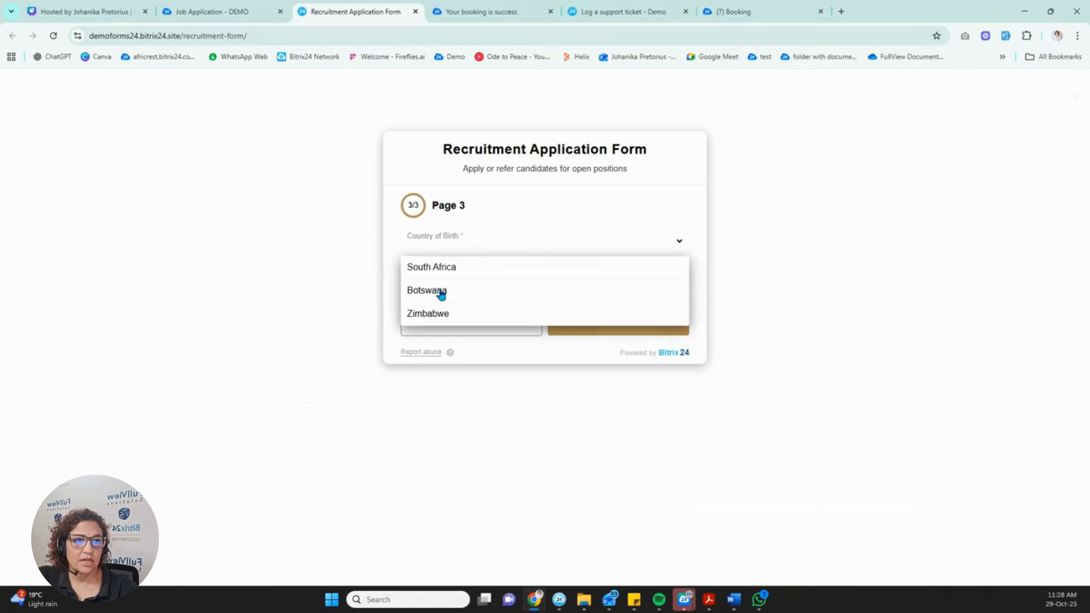
click(442, 267)
click(499, 283)
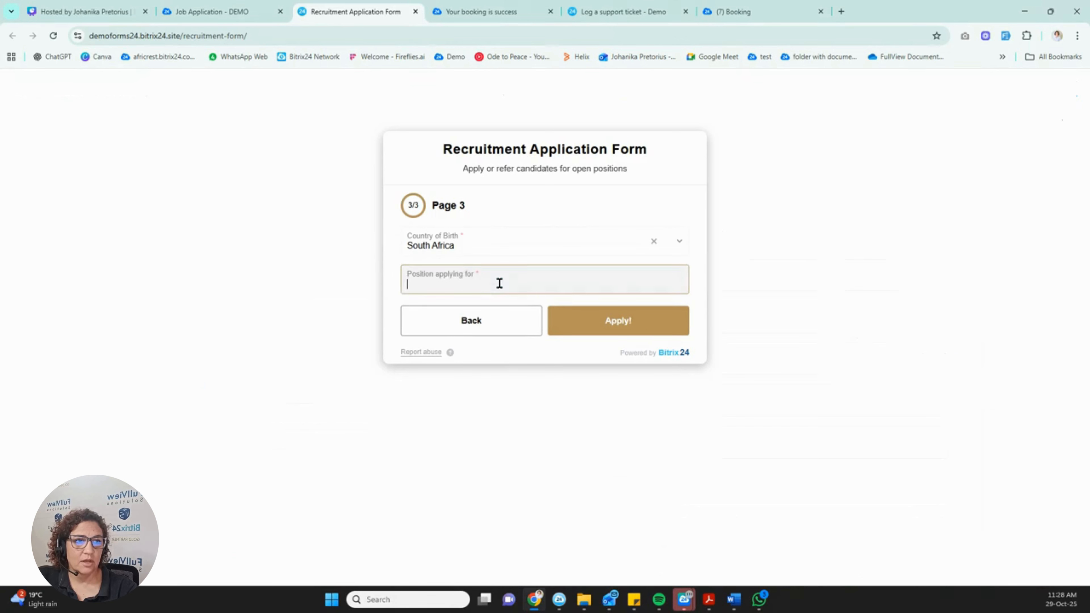
text(Admin)
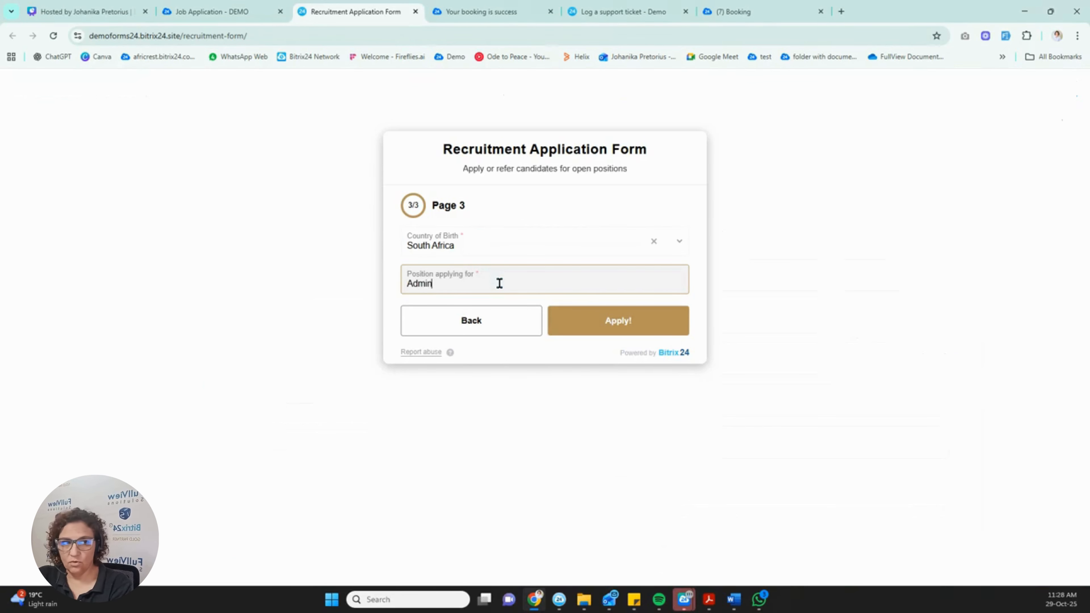
click(648, 321)
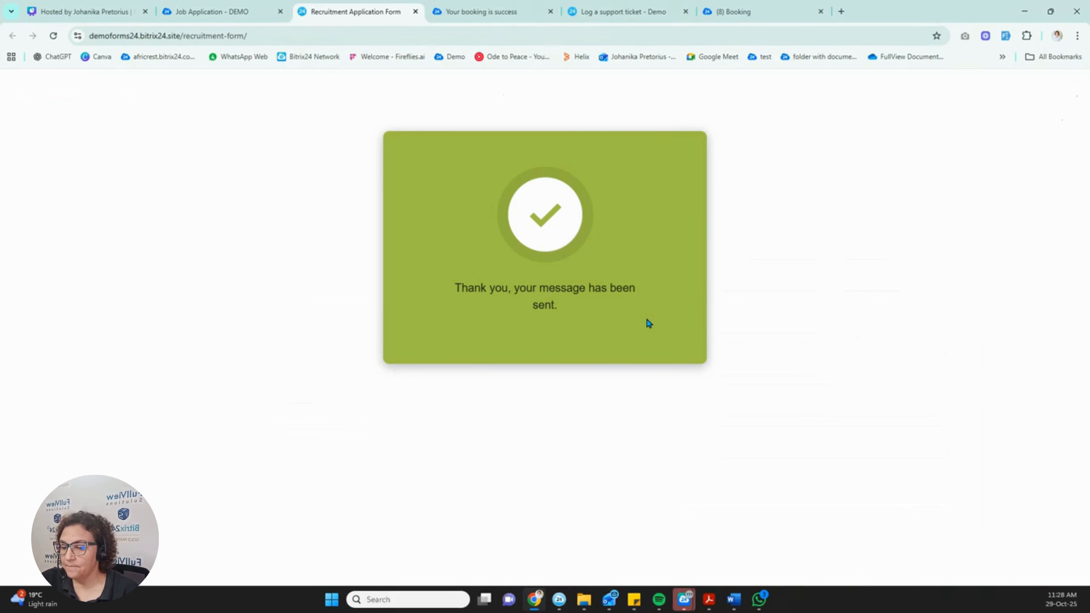
click(232, 12)
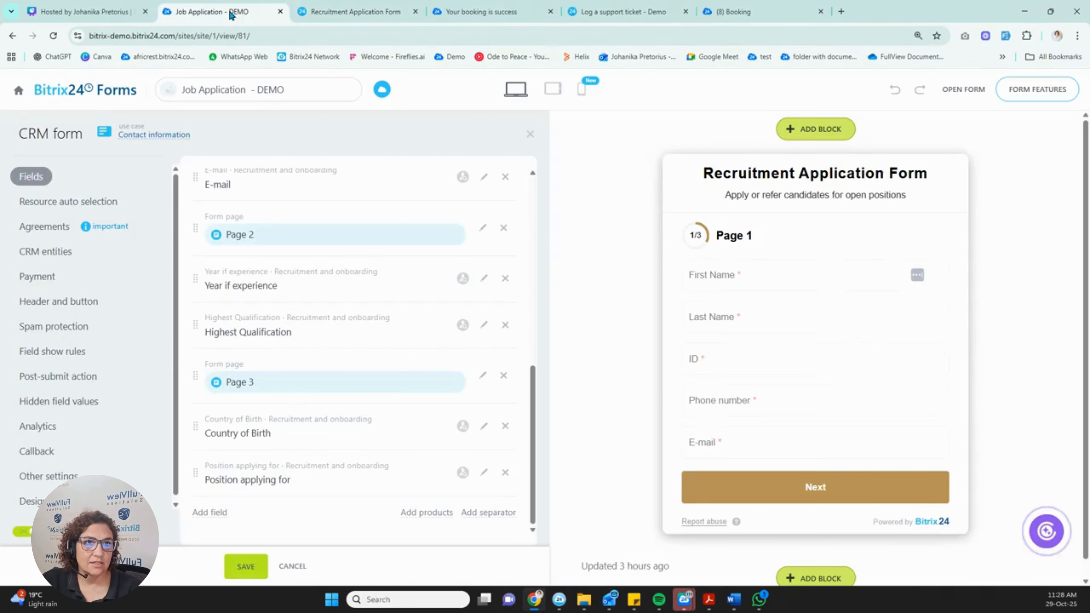
click(91, 93)
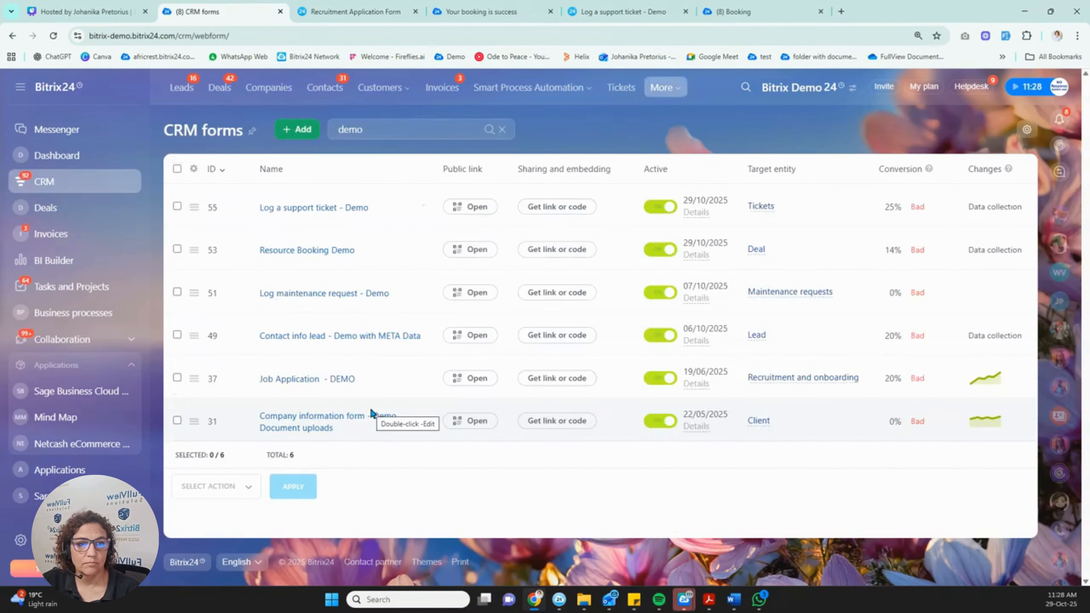
click(290, 425)
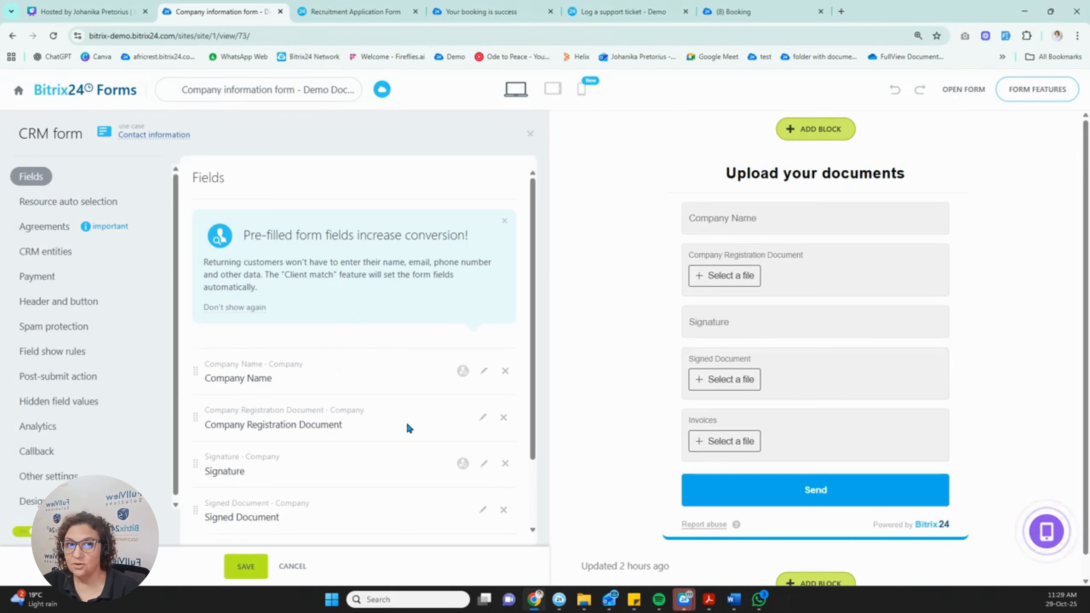
scroll(409, 421, down, 1)
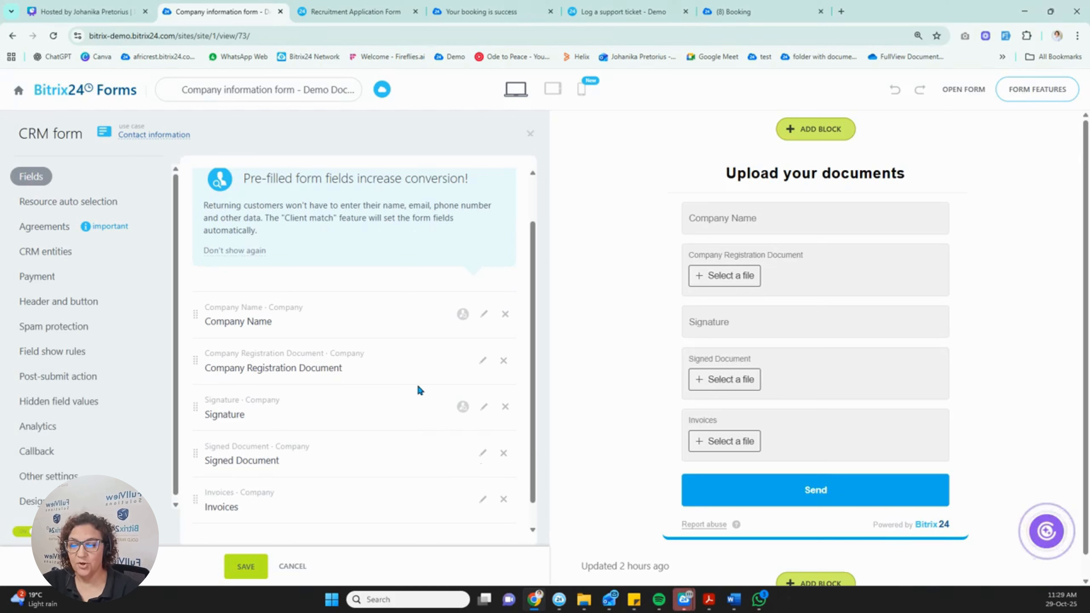
scroll(418, 390, down, 1)
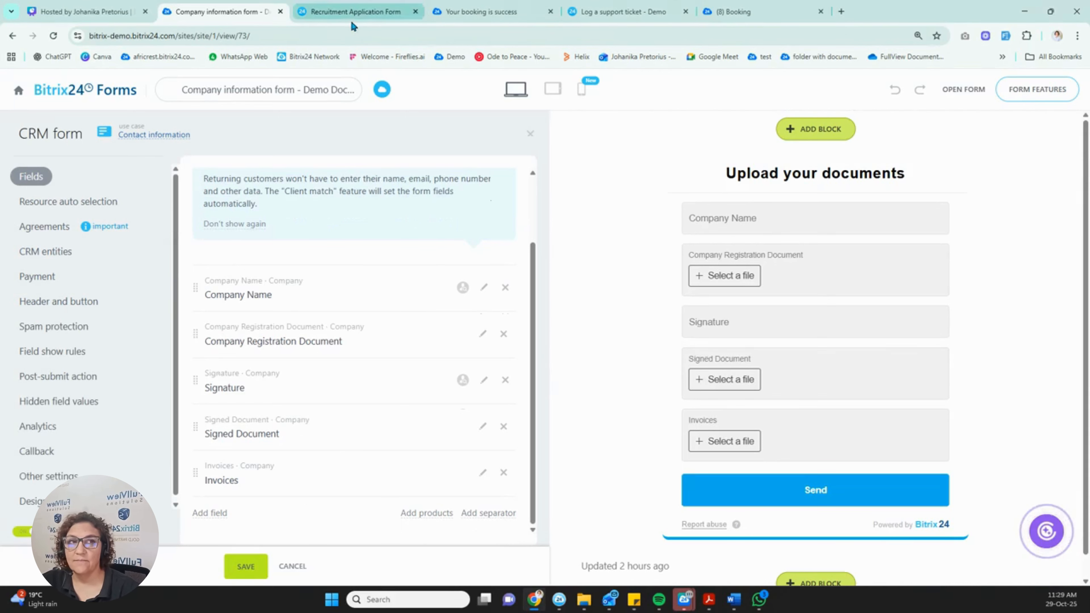
click(501, 11)
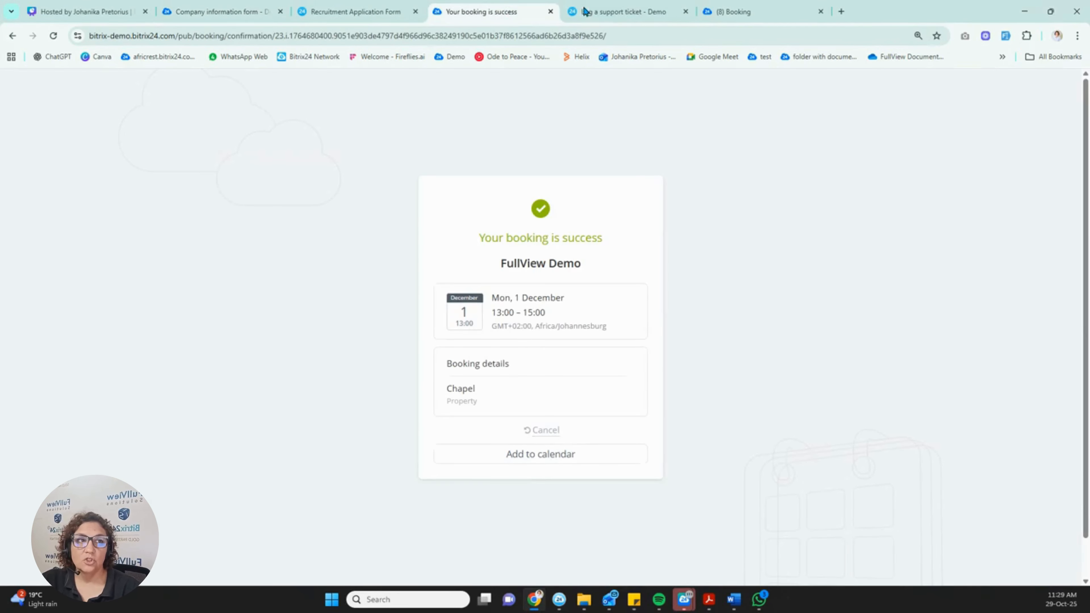
click(614, 12)
click(202, 12)
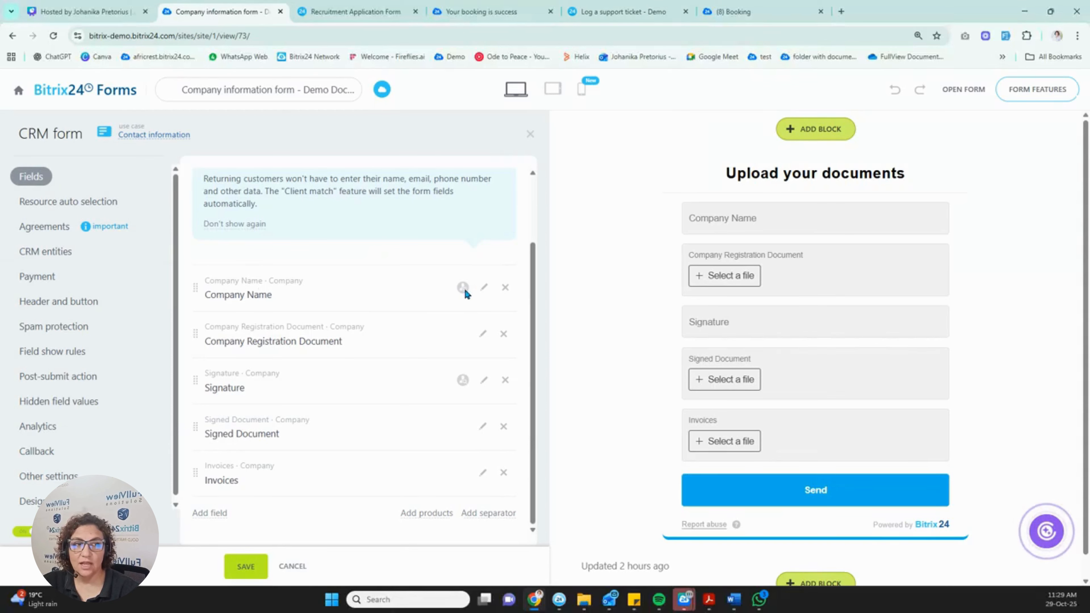
Open the Company Name field settings, enable autocomplete, then disable it again.
click(484, 288)
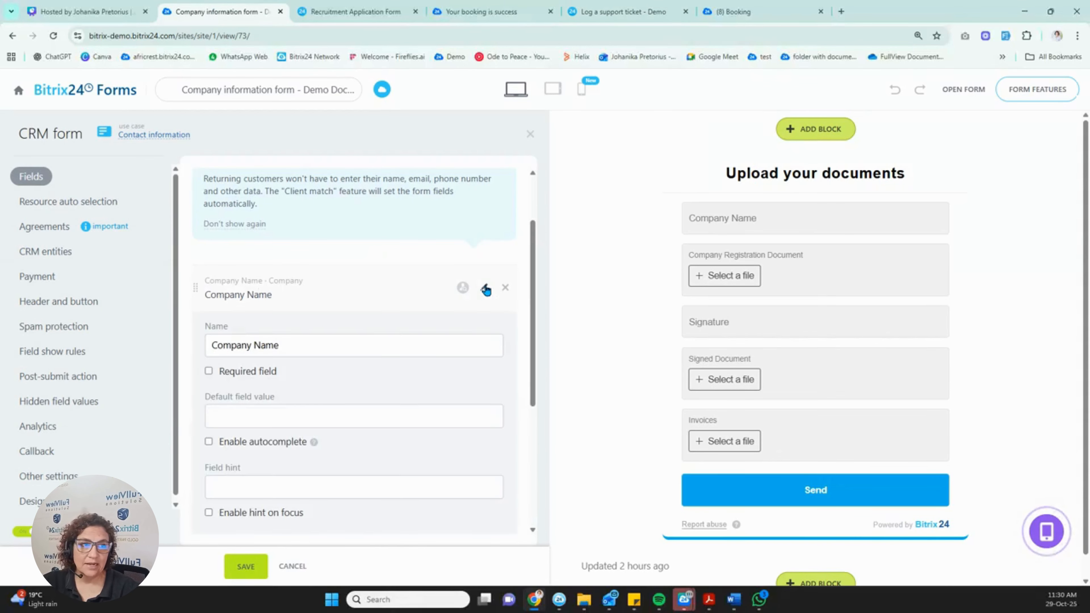
scroll(415, 389, down, 3)
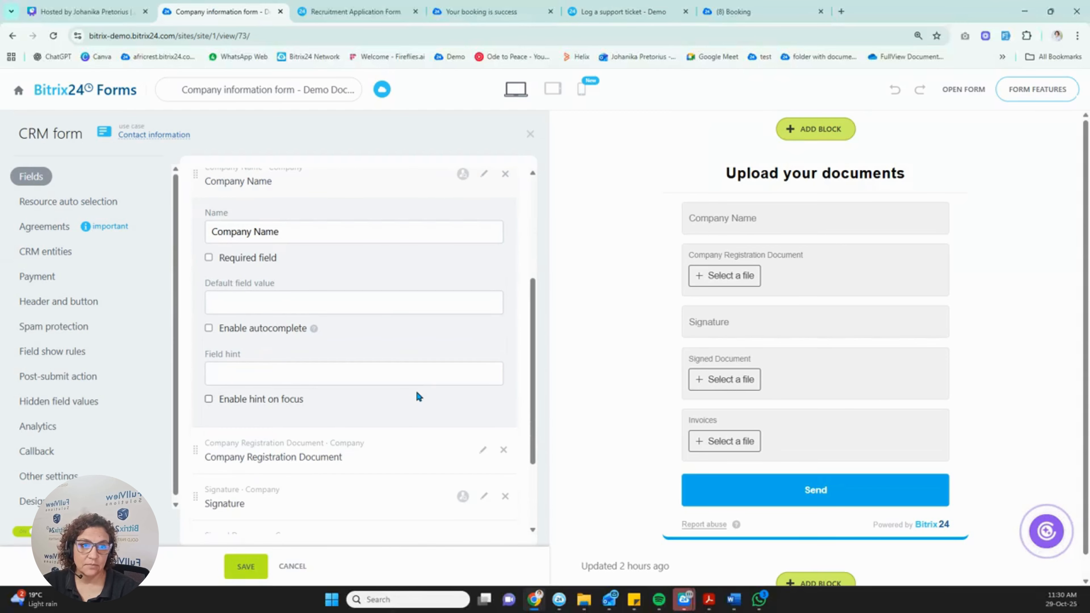
click(209, 328)
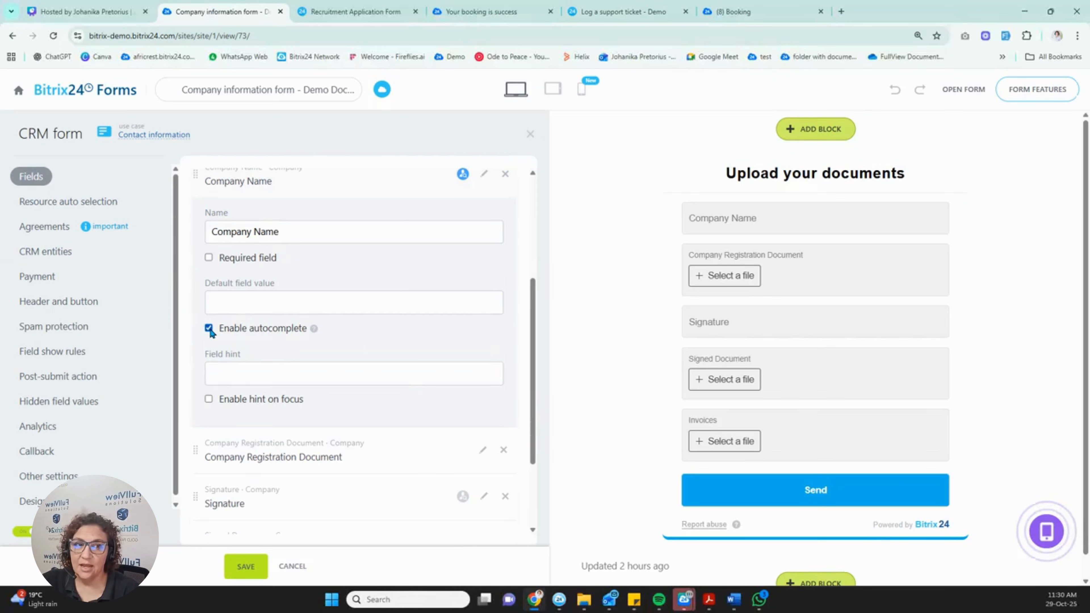
click(208, 328)
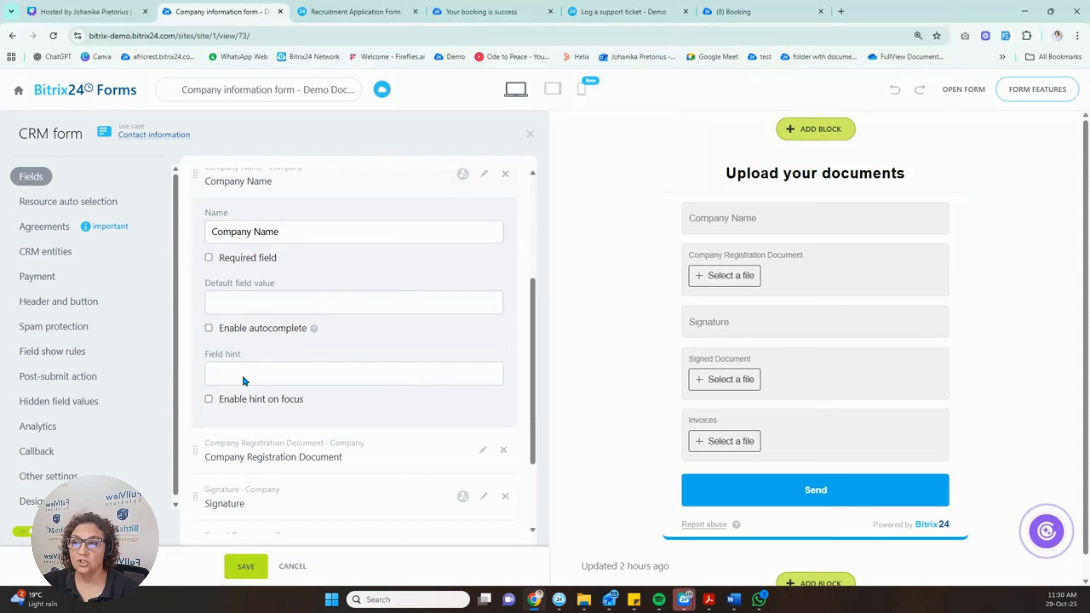
Leave the field settings via Header and button and return to the full Fields list.
click(52, 305)
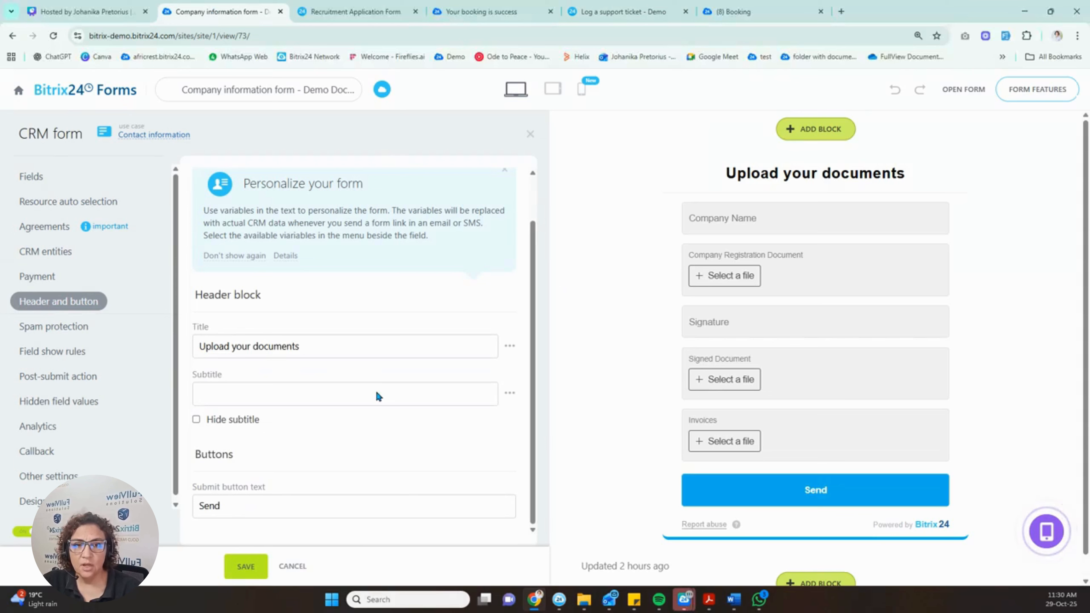
click(33, 180)
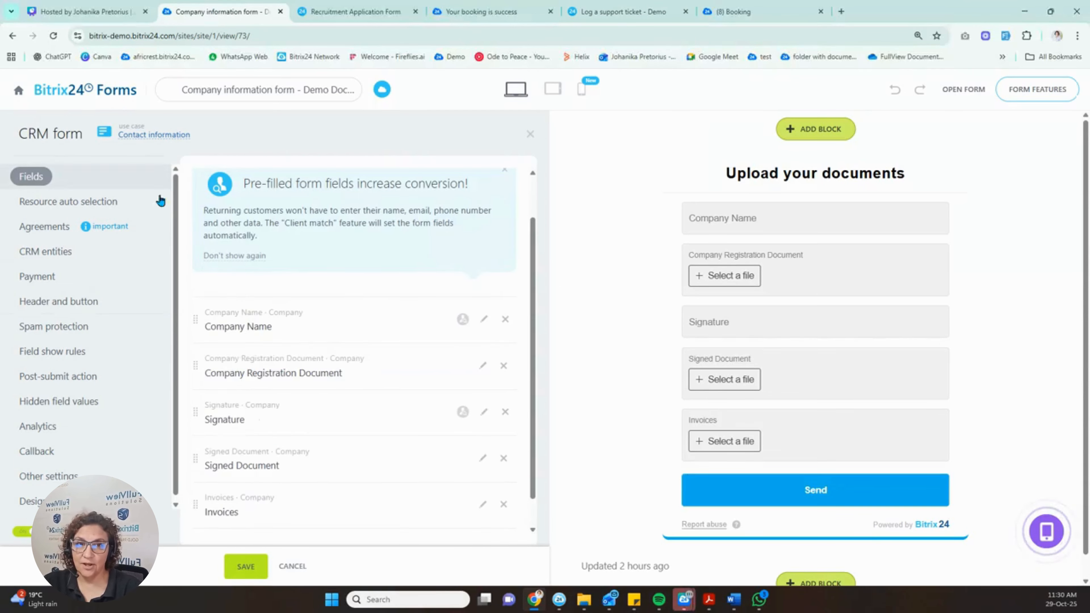
scroll(312, 468, down, 1)
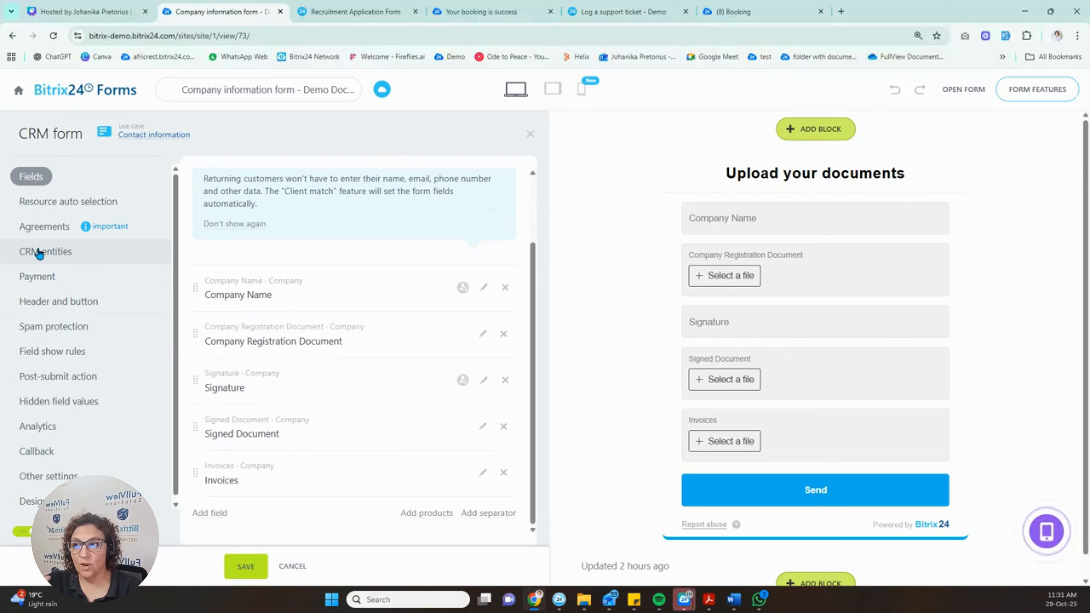
scroll(39, 399, down, 1)
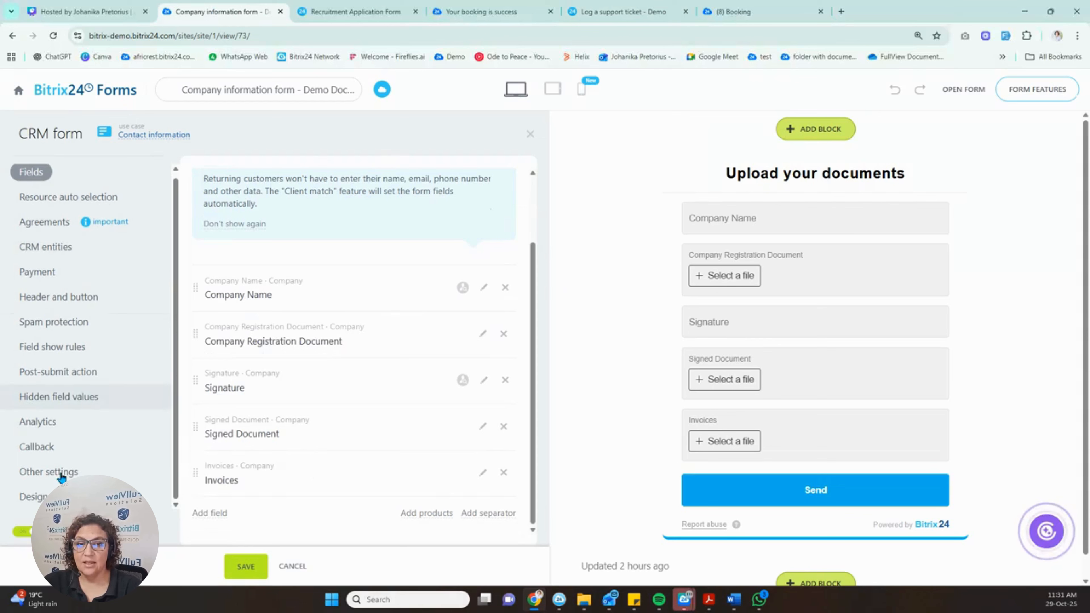
Switch the upload form's design theme to Modern and close the design panel.
click(32, 500)
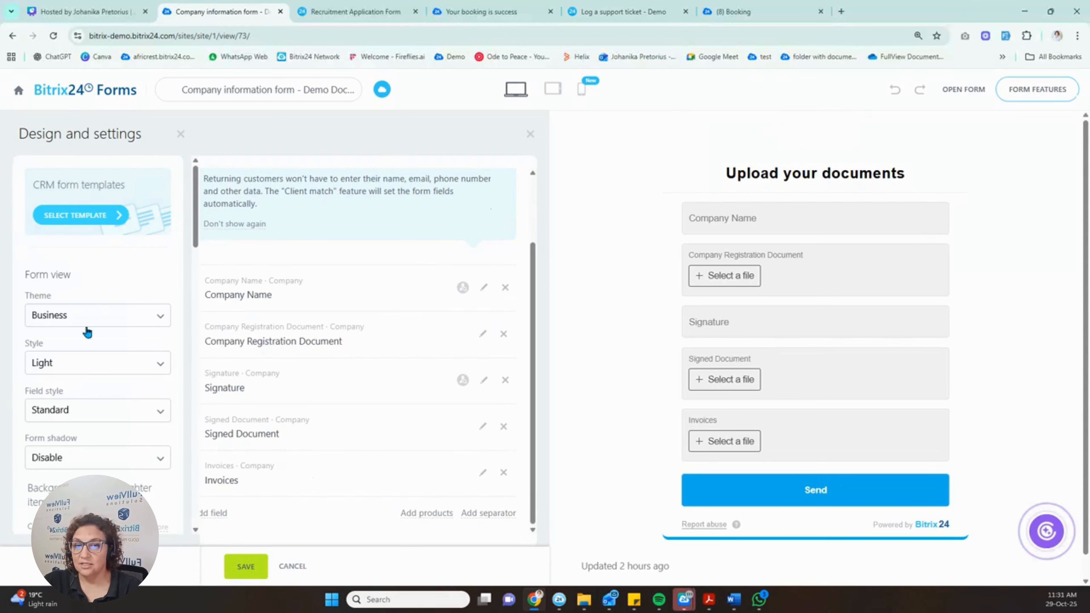
click(92, 314)
click(73, 366)
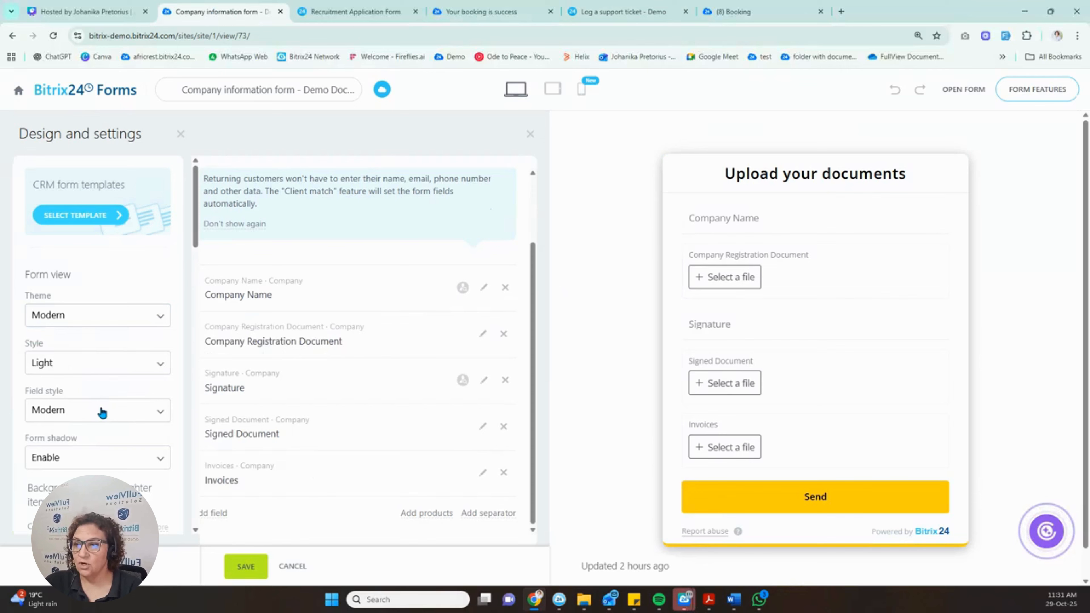
scroll(100, 412, down, 6)
scroll(114, 440, up, 8)
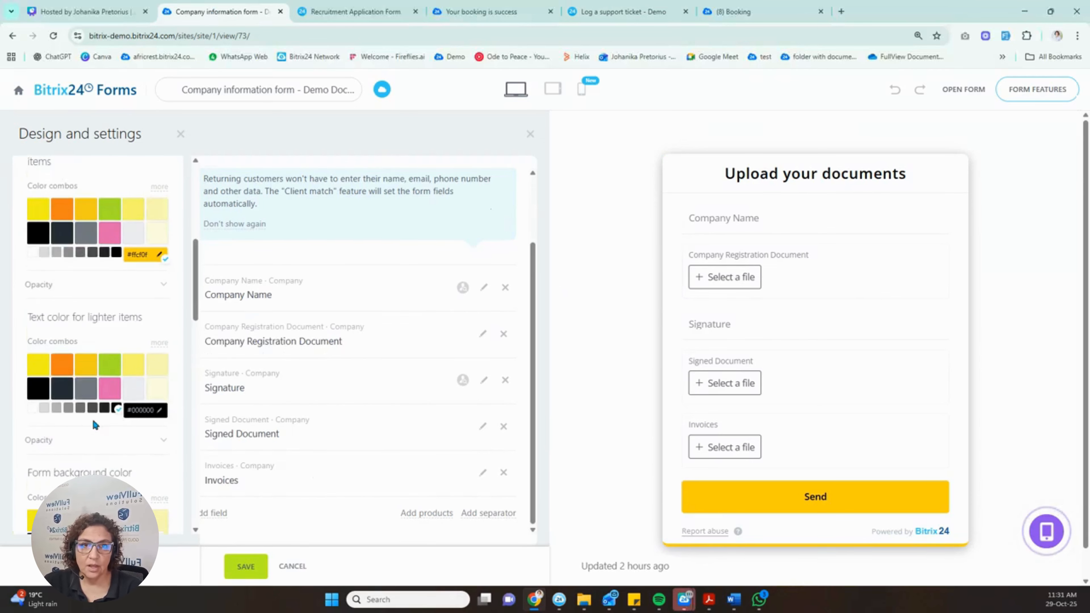
click(180, 134)
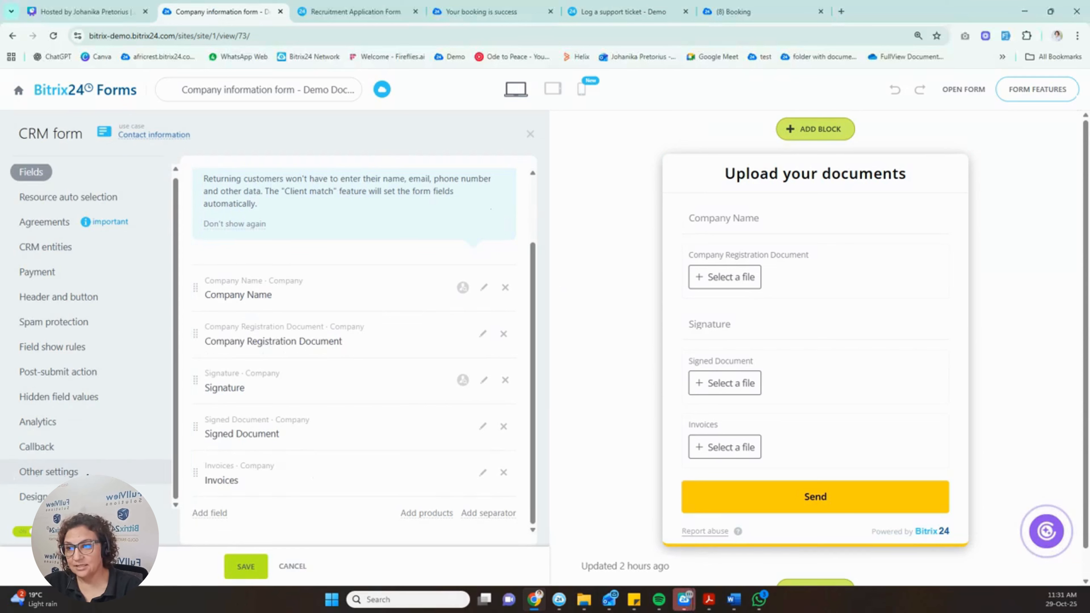
In Other settings, select the form name, then reach site settings through Form features.
click(63, 472)
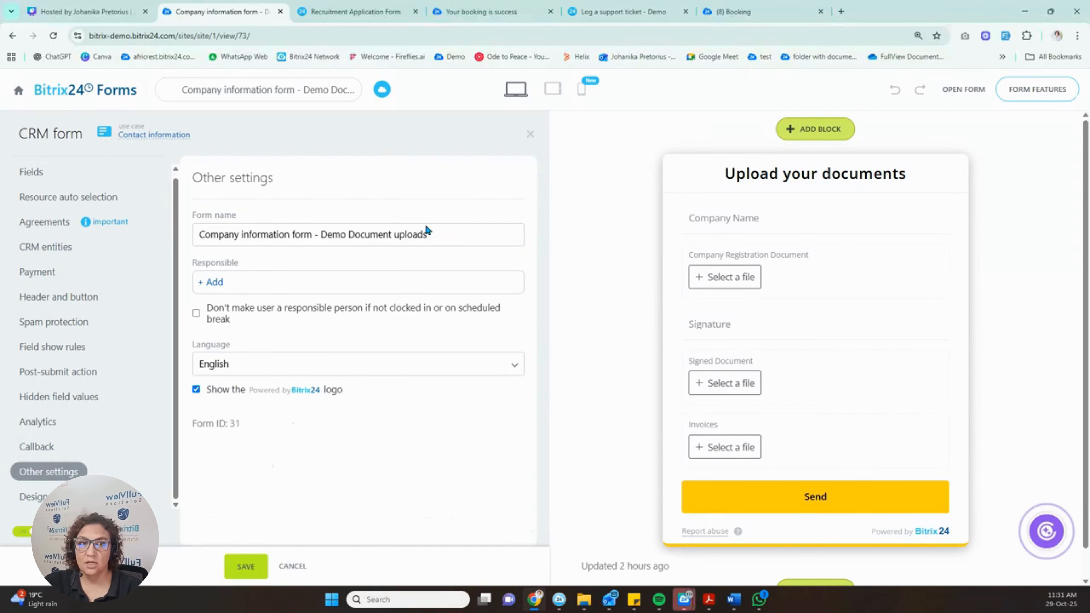
drag(448, 233, 182, 224)
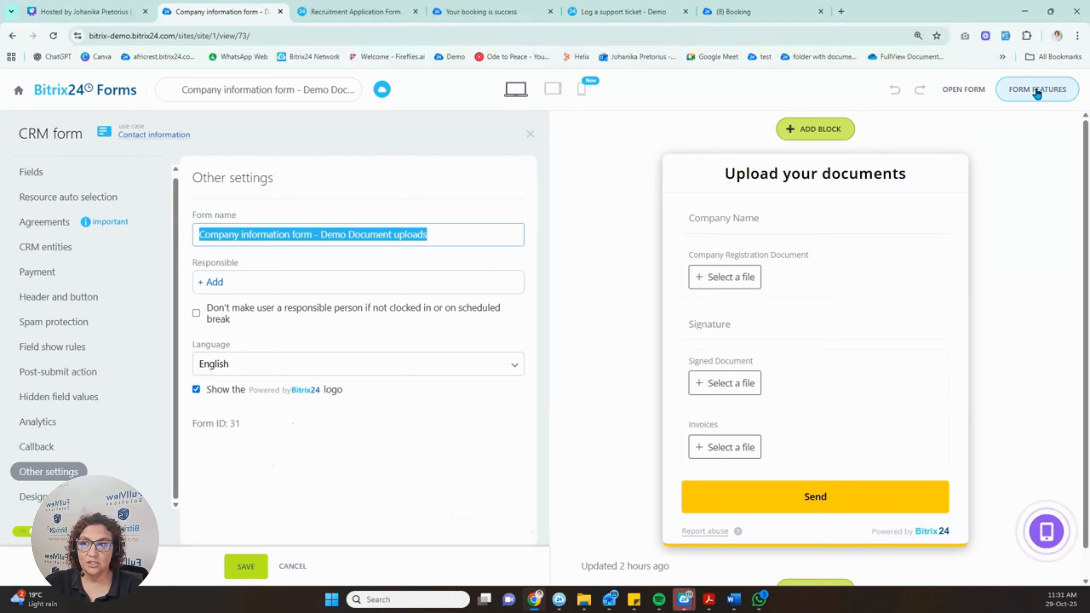
click(1049, 91)
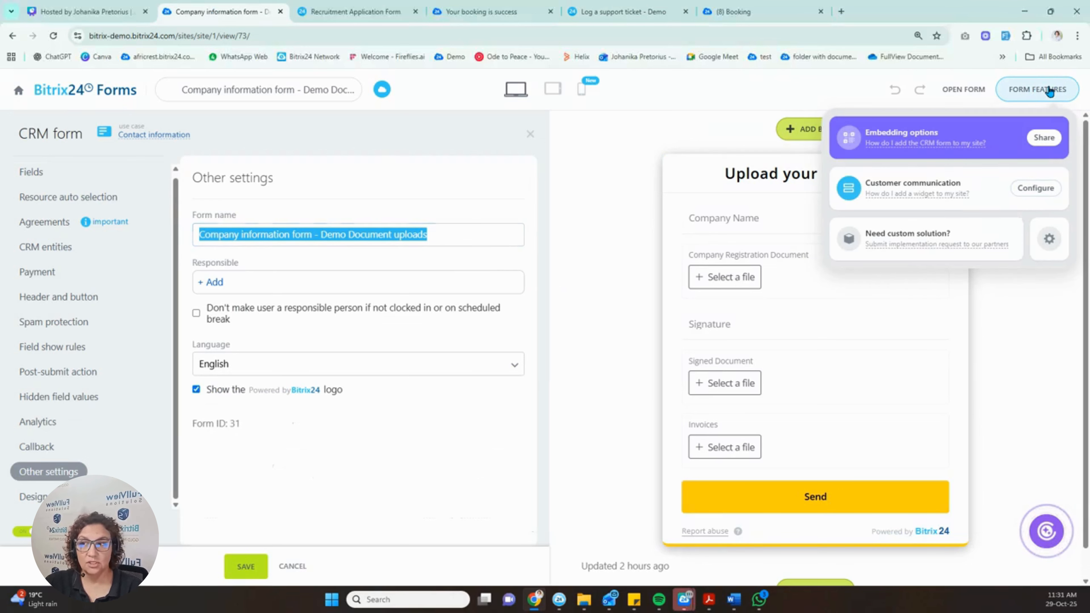
click(1051, 239)
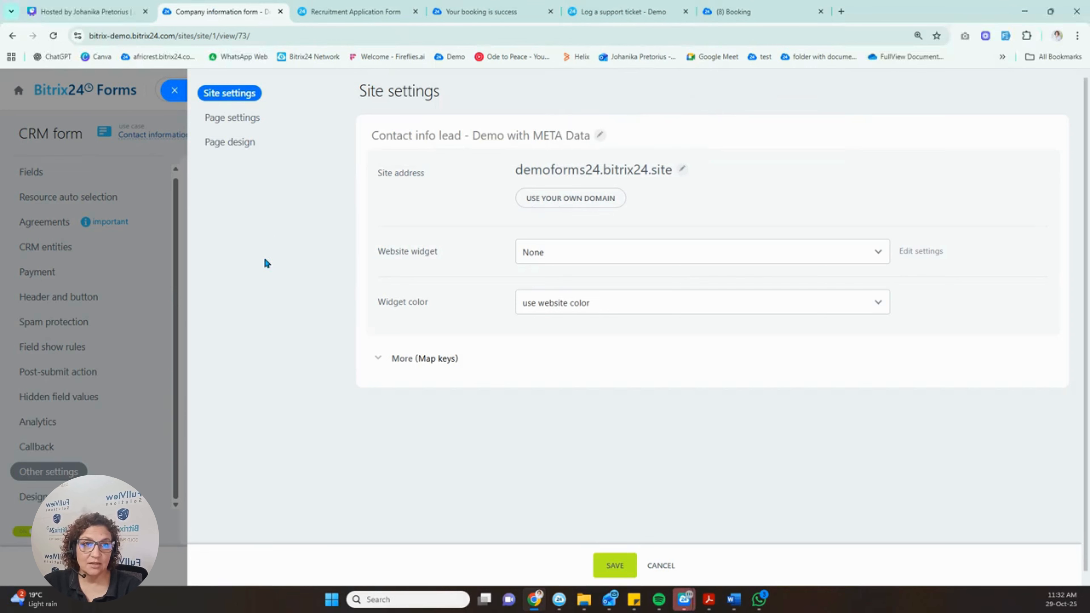
In Page settings, select the 'Document uploads' title and bring up the preview image replacement options.
click(243, 117)
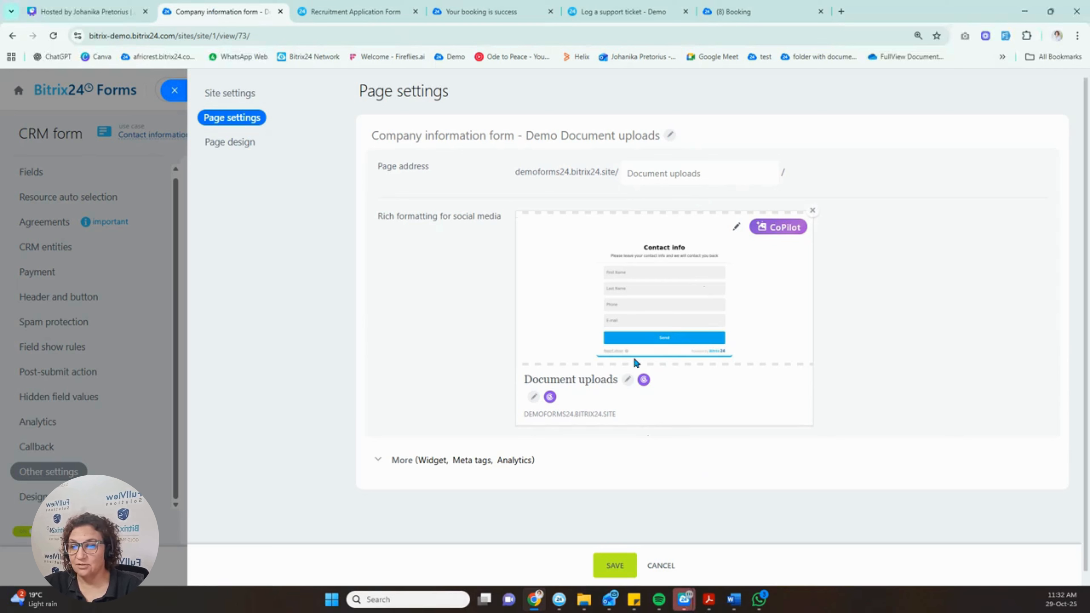
click(625, 381)
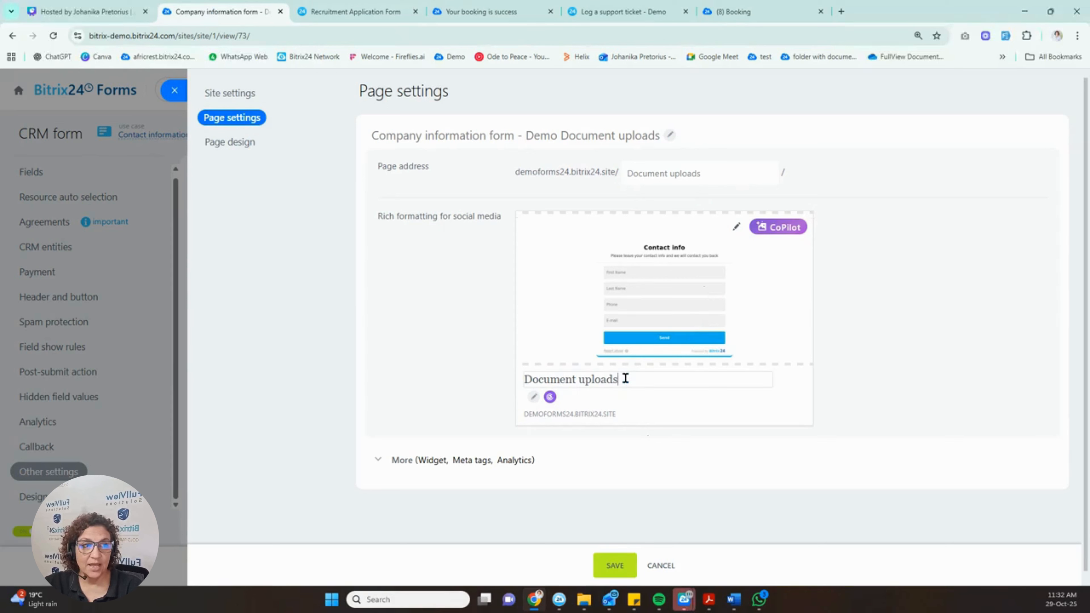
drag(631, 379, 519, 382)
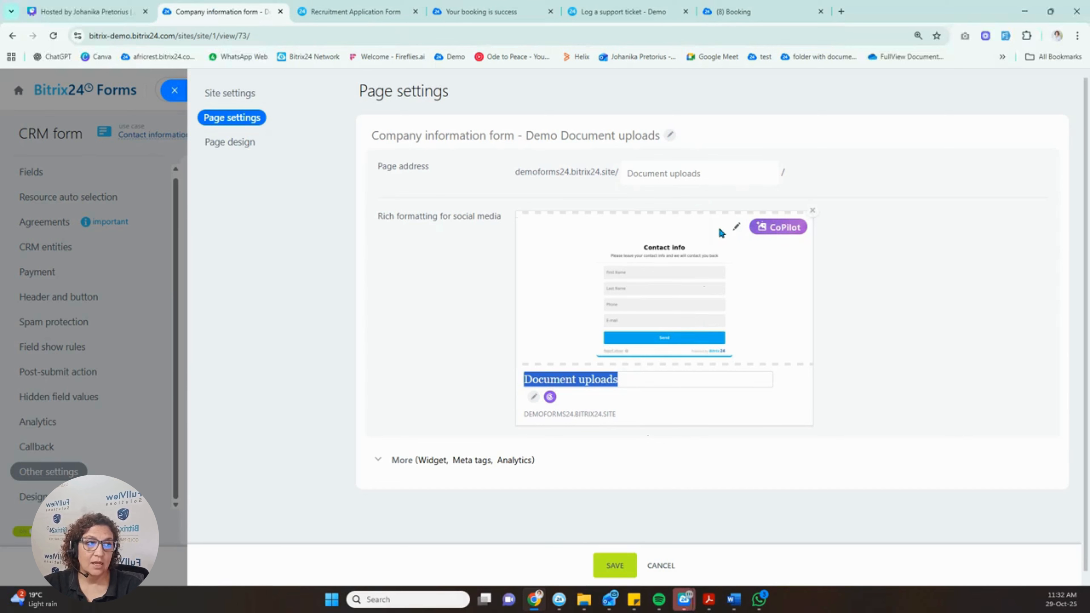
click(737, 228)
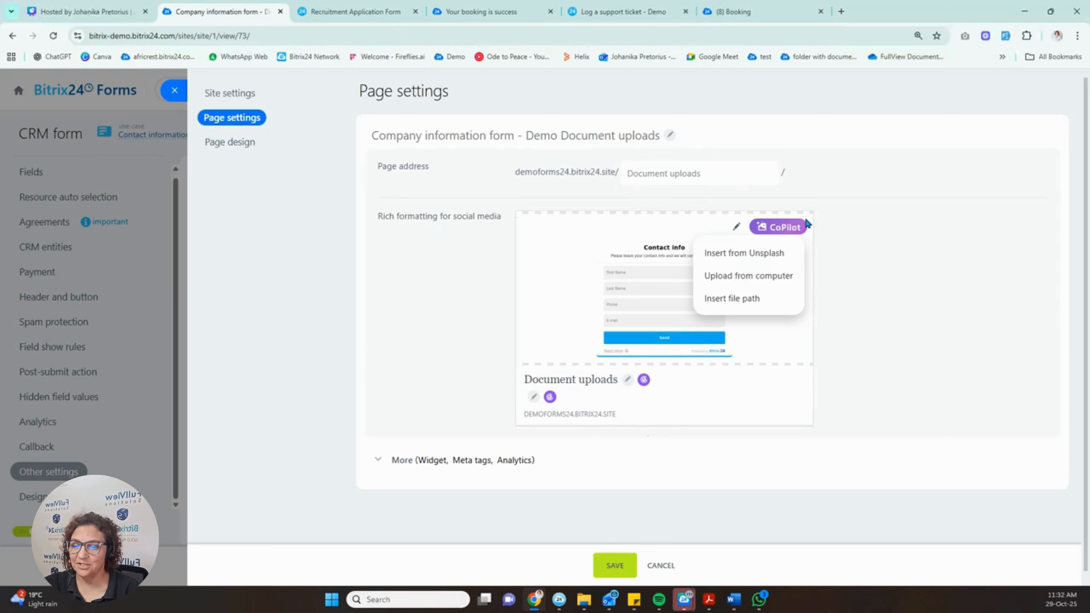
Search Unsplash for 'business', use the laptop-on-desk photo as preview image, and save.
click(756, 258)
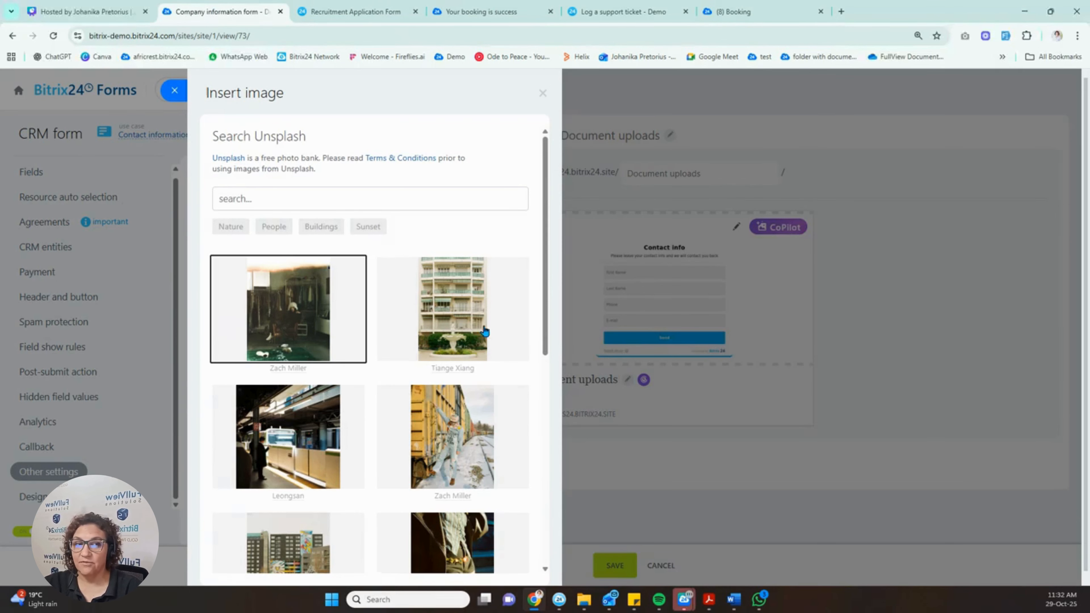
click(320, 196)
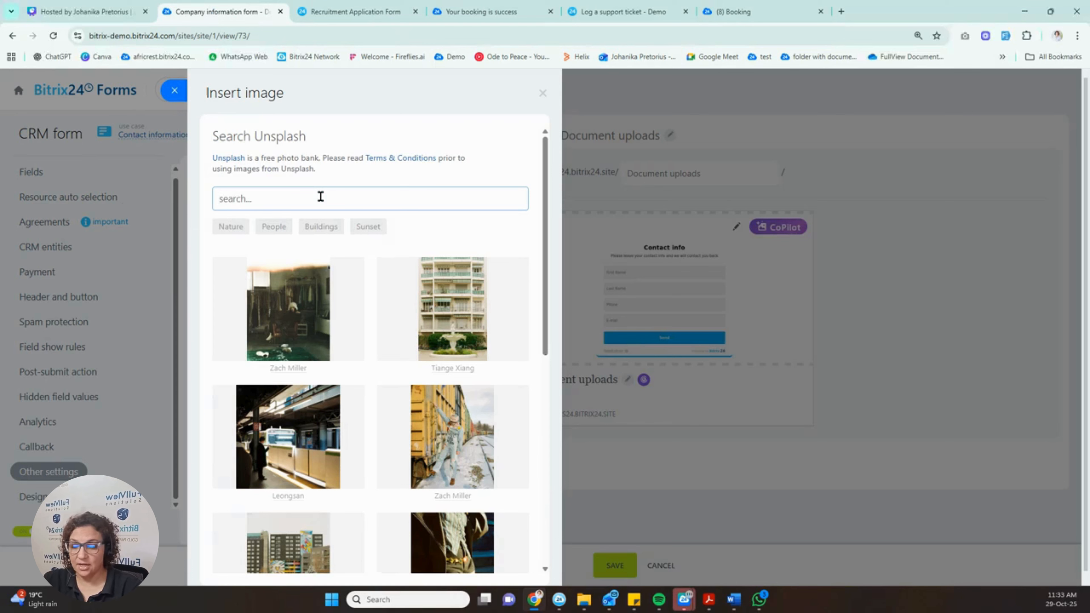
text(u)
key(BackSpace)
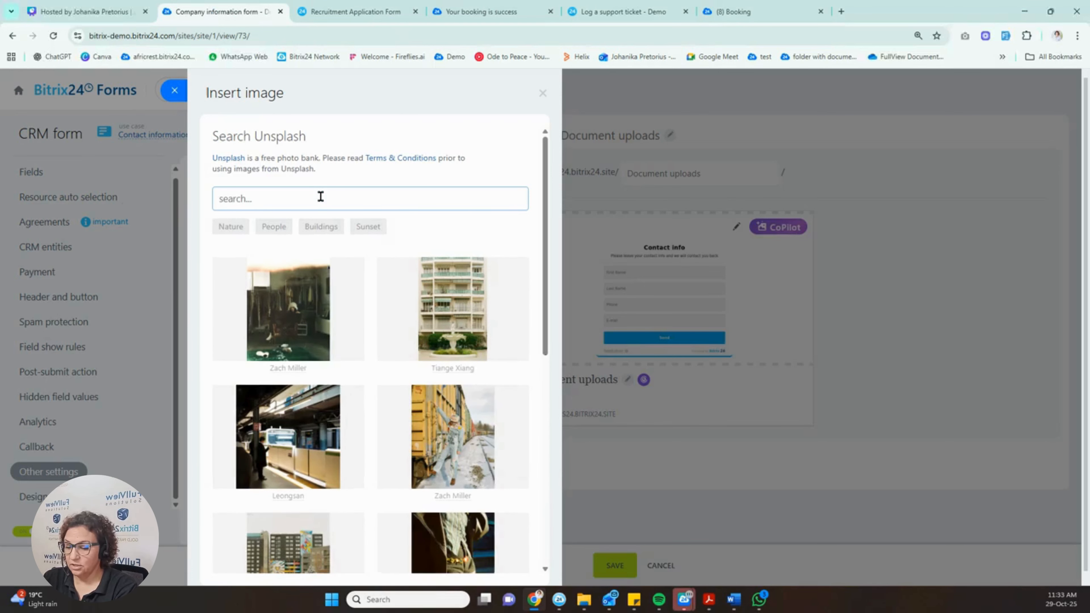
text(business)
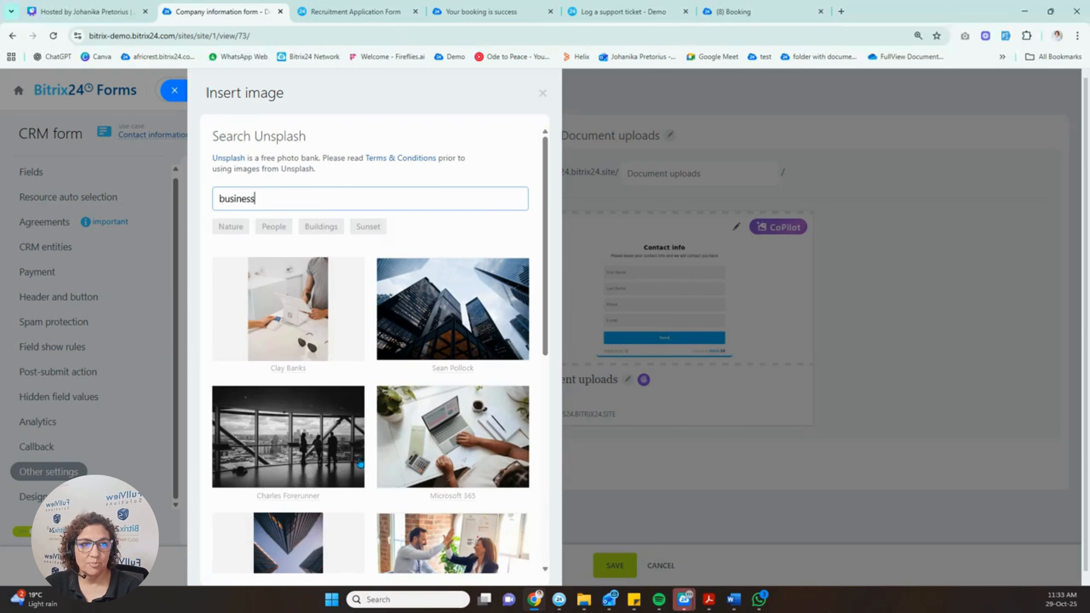
click(460, 442)
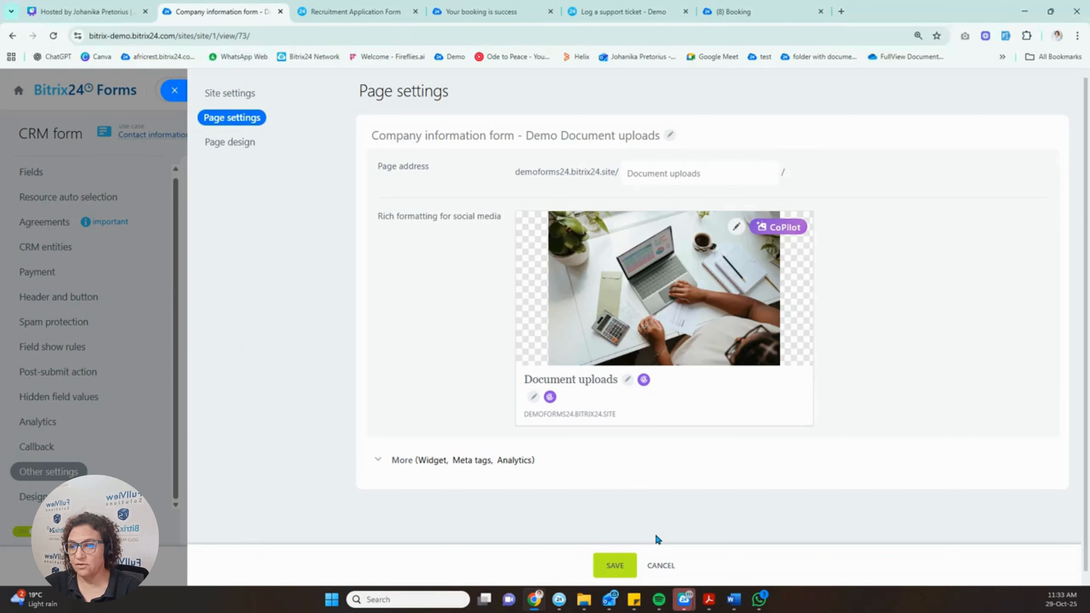
click(614, 566)
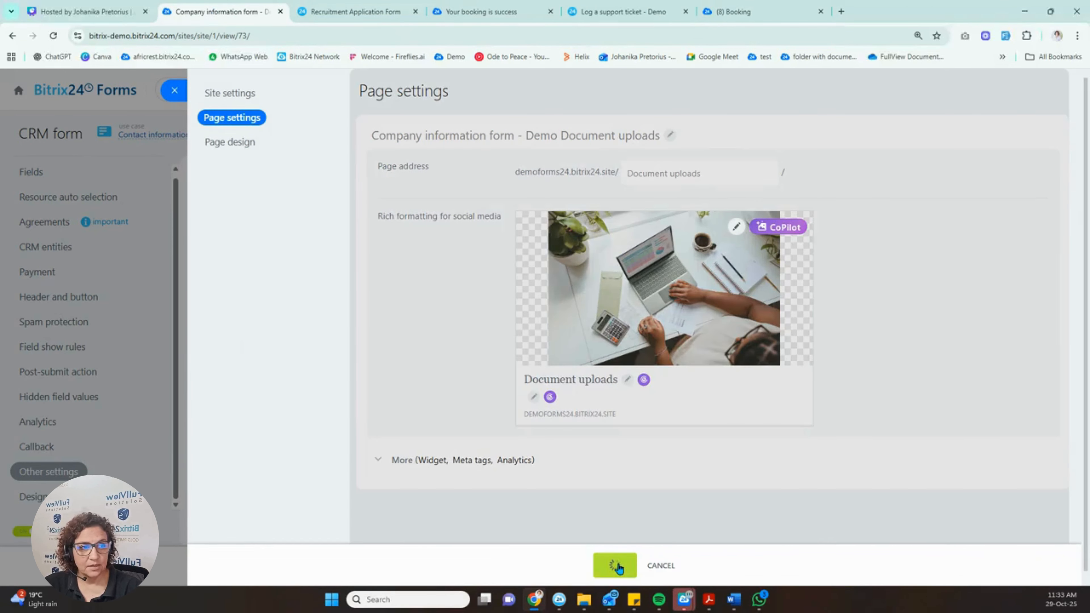